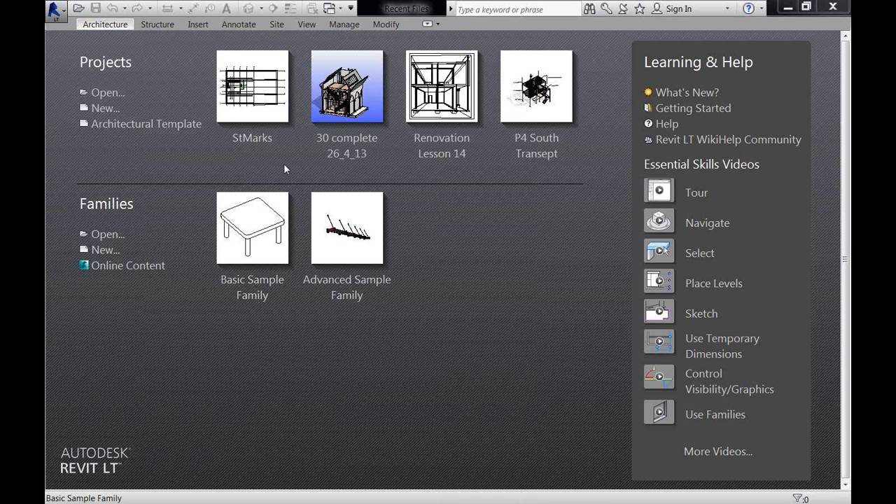
- Open the StMarks project and draw a vertical section line through the Living Room on the 02 ffl plan
{"action": "left_click", "coordinate": [253, 139]}
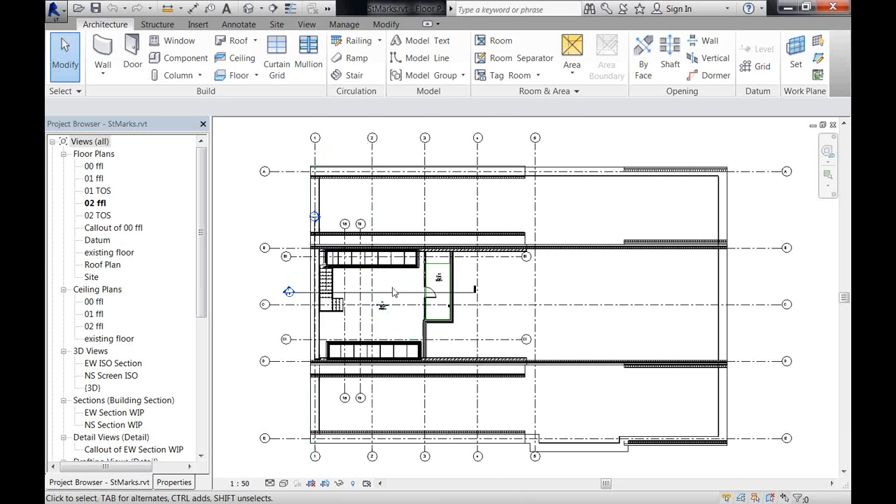
{"action": "scroll", "coordinate": [394, 292], "scroll_direction": "up", "scroll_amount": 2}
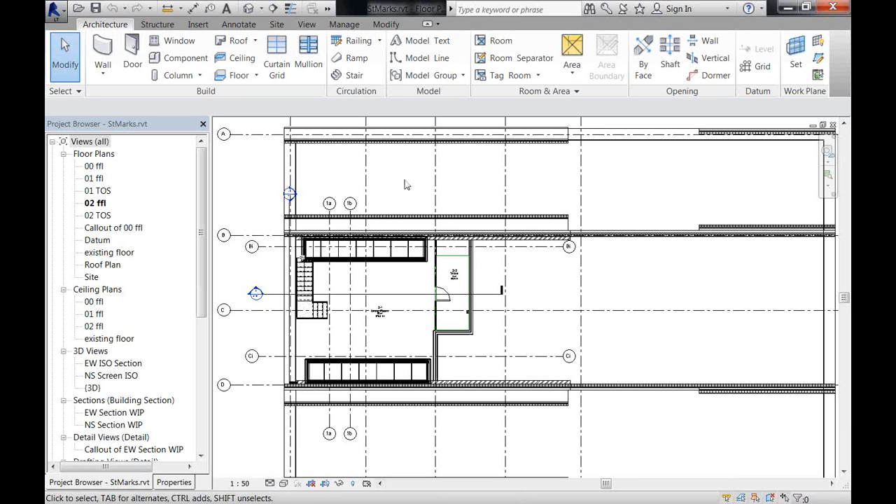
{"action": "left_click", "coordinate": [275, 9]}
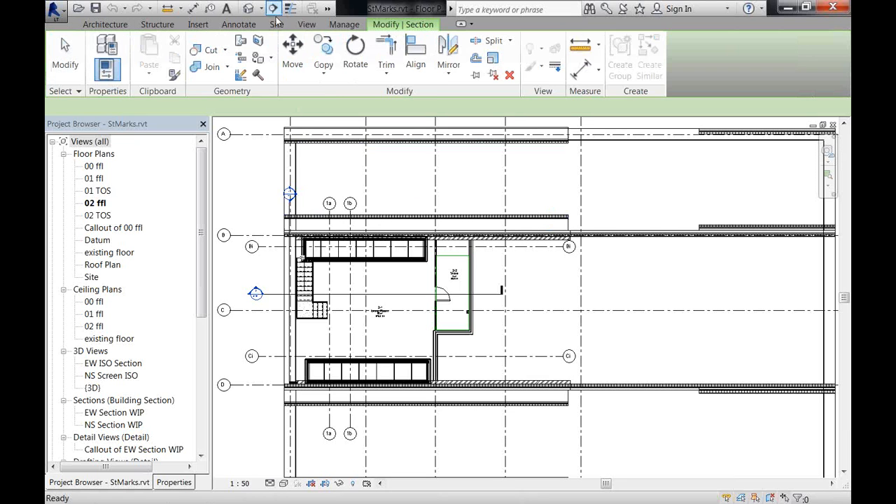
{"action": "left_click", "coordinate": [414, 189]}
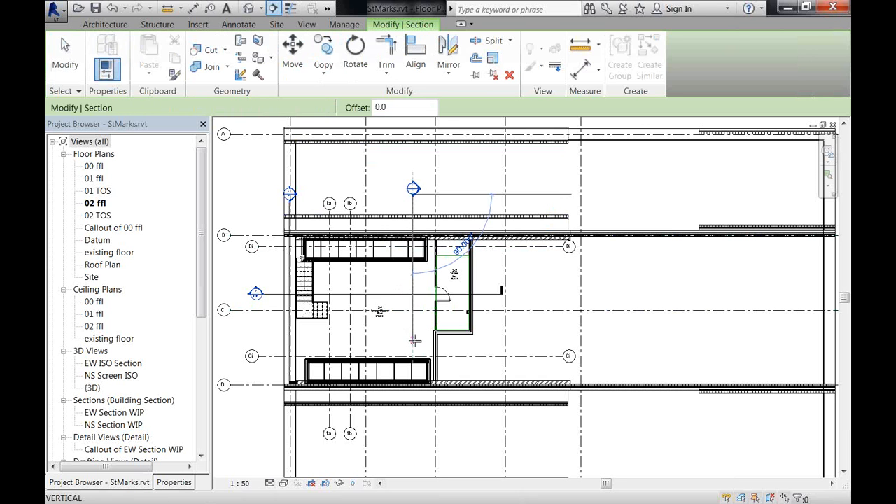
{"action": "left_click", "coordinate": [415, 341]}
{"action": "key", "text": "Escape"}
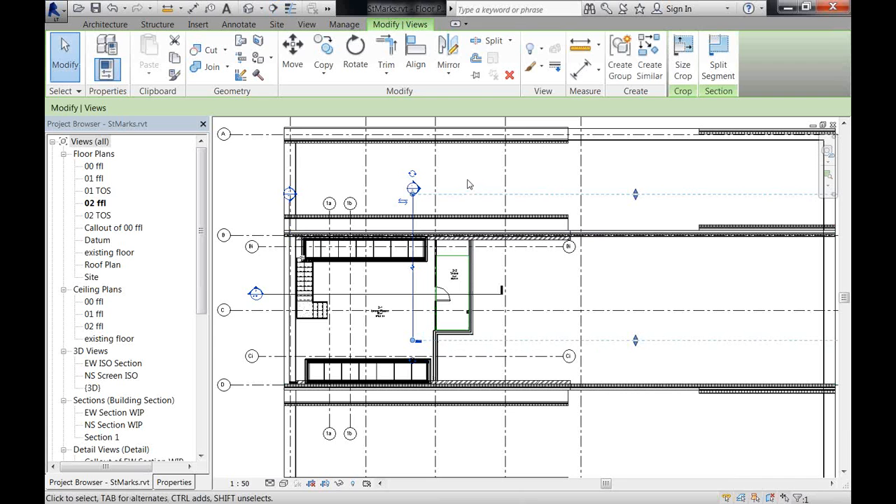
{"action": "key", "text": "Escape"}
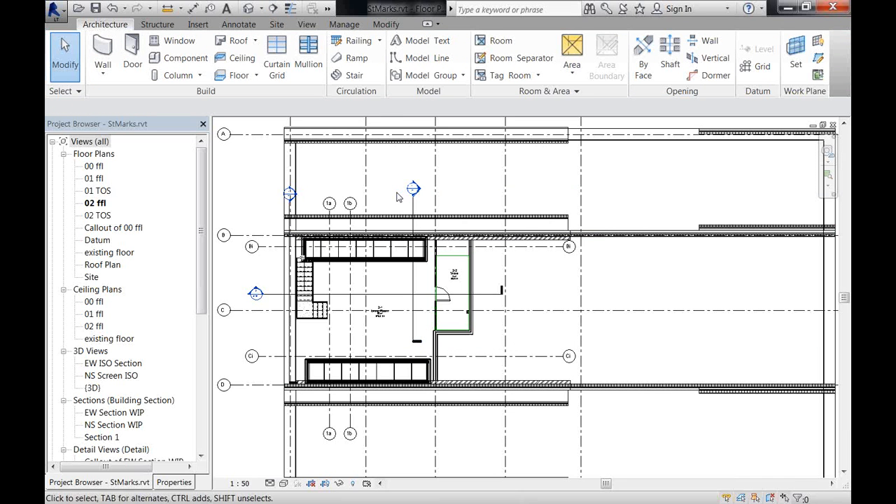
- Open the new section view tiled beside the 02 ffl plan and extend its crop region past grid D
{"action": "double_click", "coordinate": [419, 196]}
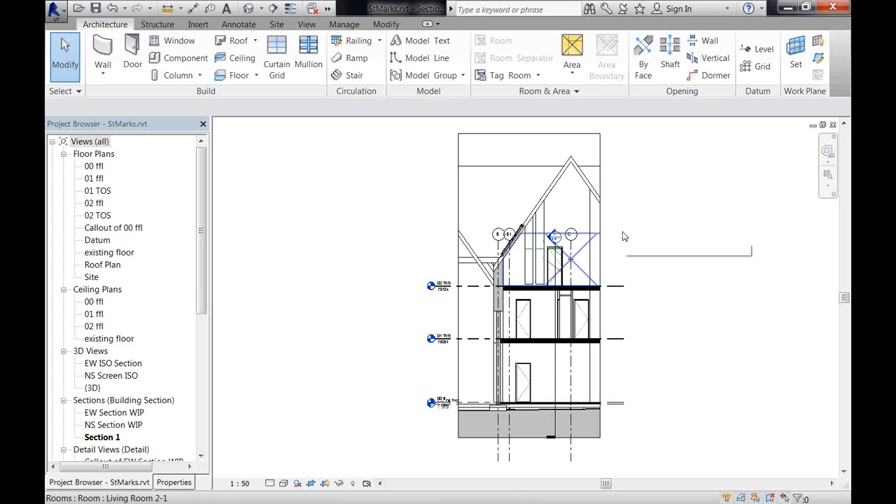
{"action": "key", "text": "t"}
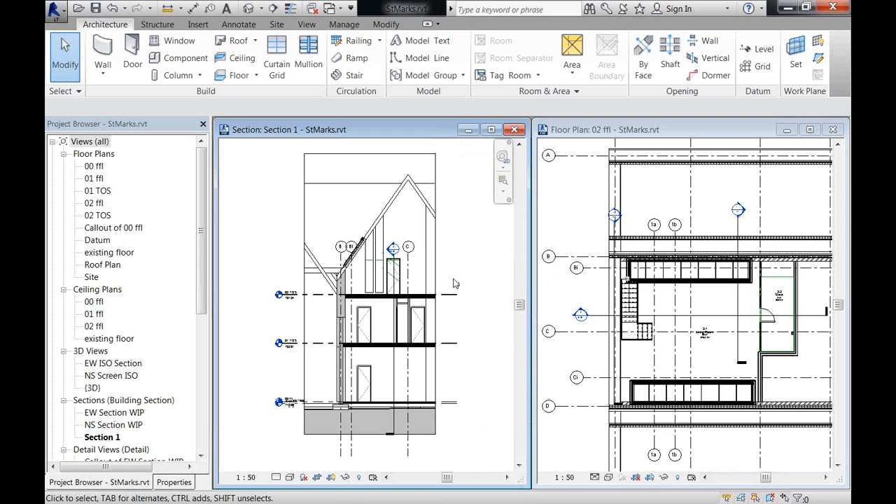
{"action": "left_click", "coordinate": [436, 202]}
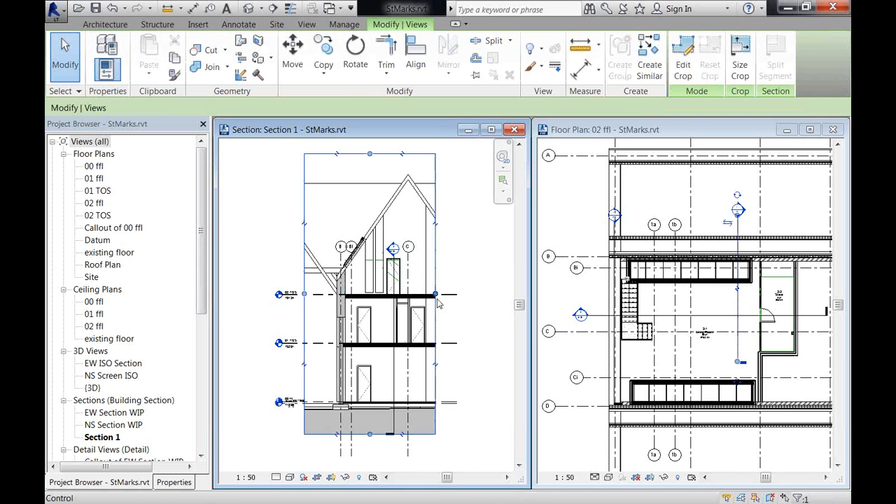
{"action": "left_click_drag", "start_coordinate": [434, 295], "coordinate": [491, 308]}
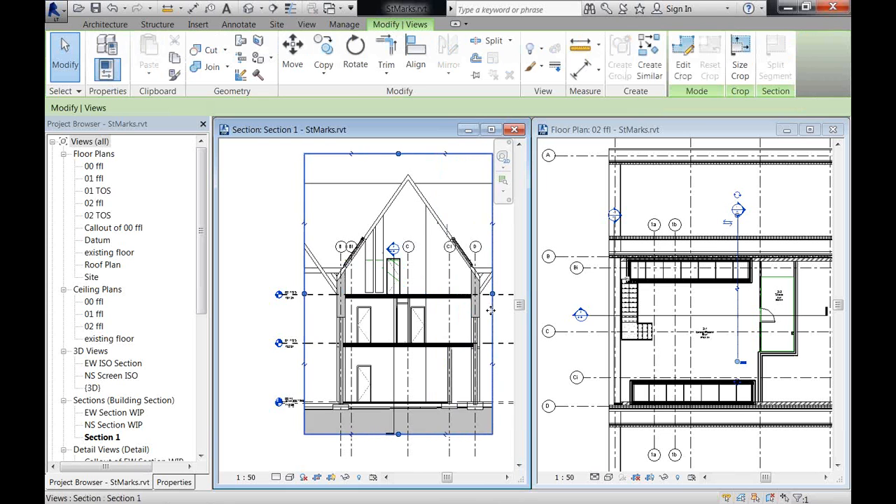
- Move the Store room's door along its wall in the 02 ffl plan so it sits on grid line C
{"action": "left_click", "coordinate": [570, 375]}
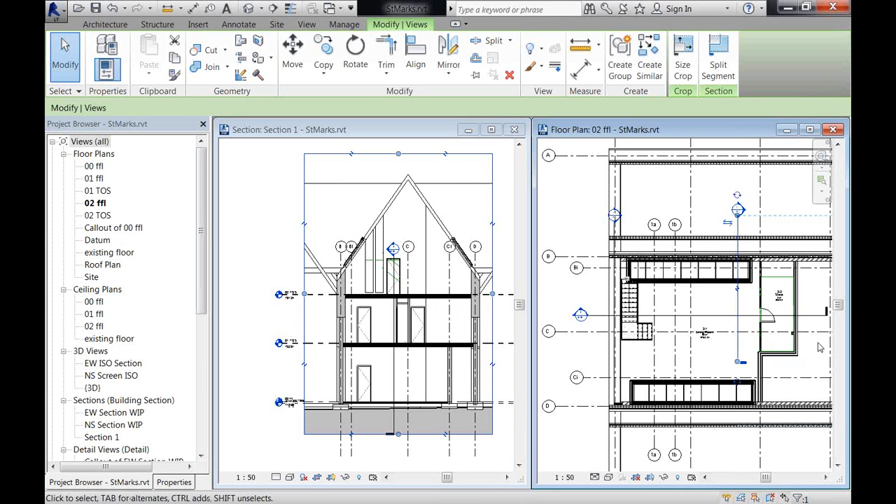
{"action": "scroll", "coordinate": [796, 341], "scroll_direction": "up", "scroll_amount": 3}
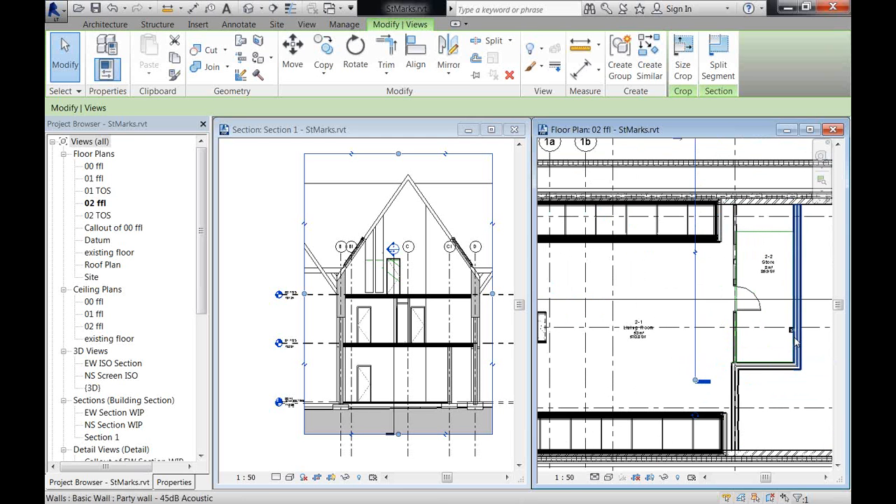
{"action": "left_click", "coordinate": [750, 315]}
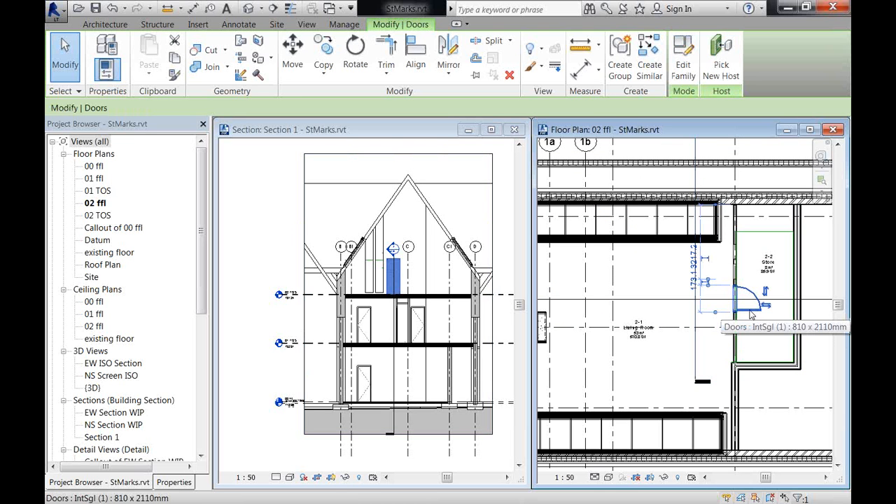
{"action": "left_click", "coordinate": [357, 233]}
{"action": "scroll", "coordinate": [409, 241], "scroll_direction": "up", "scroll_amount": 3}
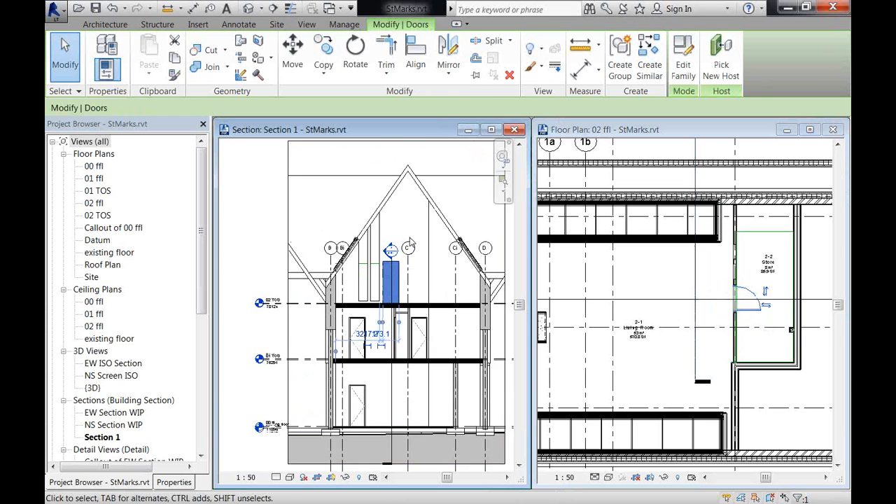
{"action": "scroll", "coordinate": [411, 242], "scroll_direction": "up", "scroll_amount": 1}
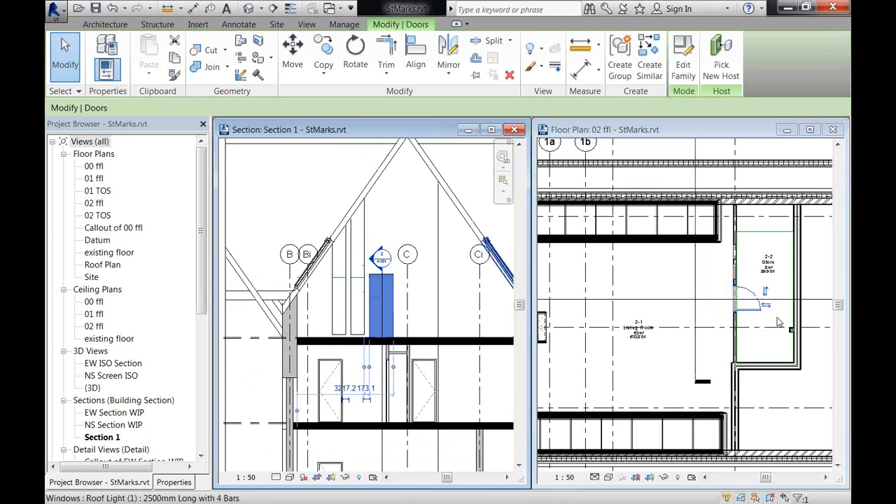
{"action": "left_click", "coordinate": [752, 317]}
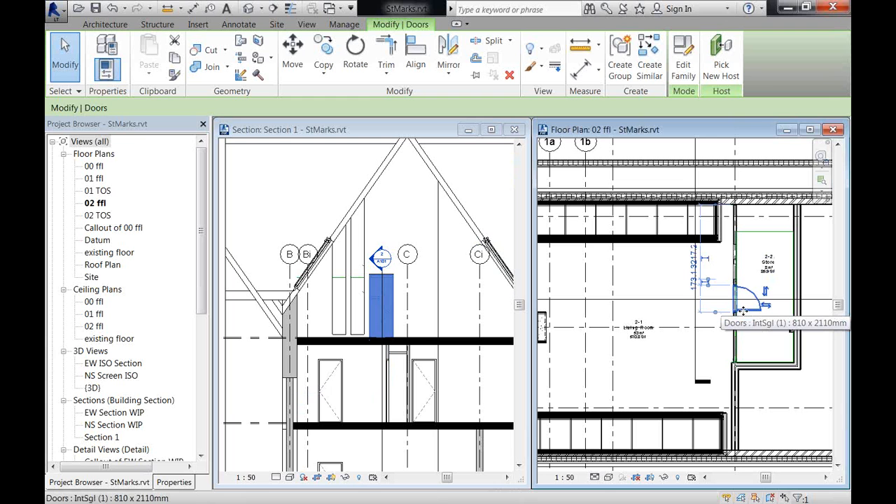
{"action": "left_click_drag", "start_coordinate": [742, 310], "coordinate": [747, 342]}
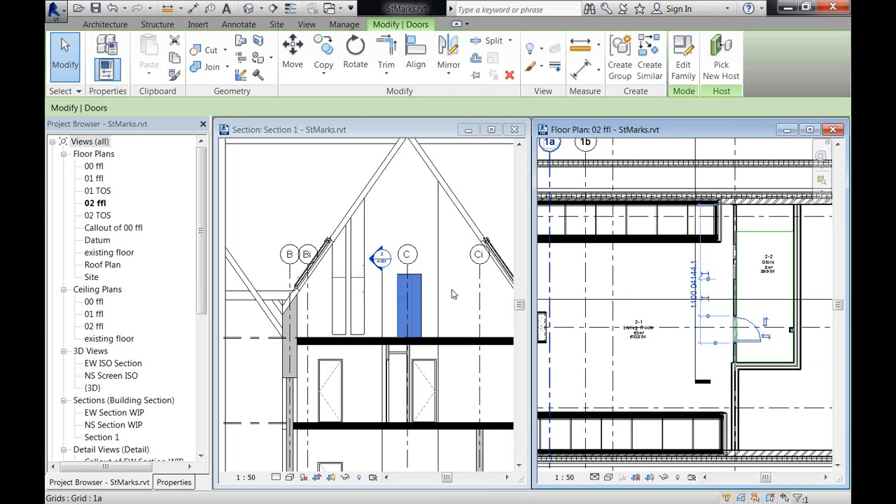
- Open the default 3D view and tile it with the section and floor plan views
{"action": "left_click", "coordinate": [254, 8]}
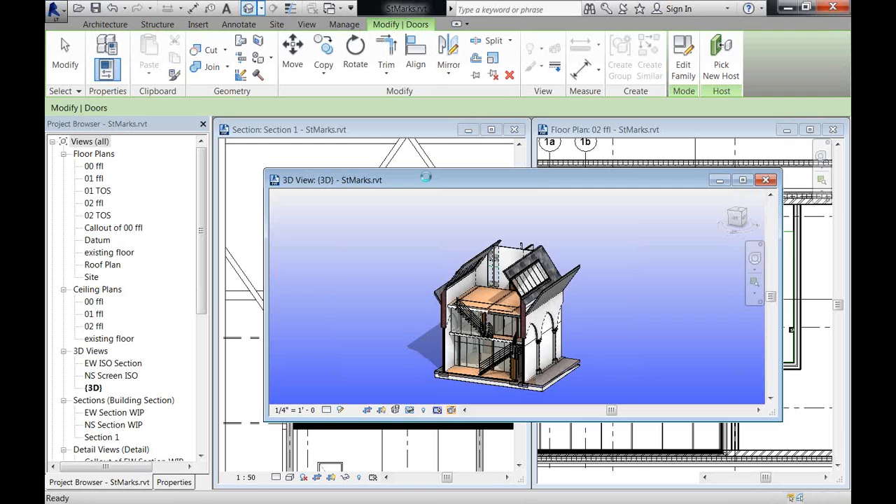
{"action": "key", "text": "w"}
{"action": "key", "text": "t"}
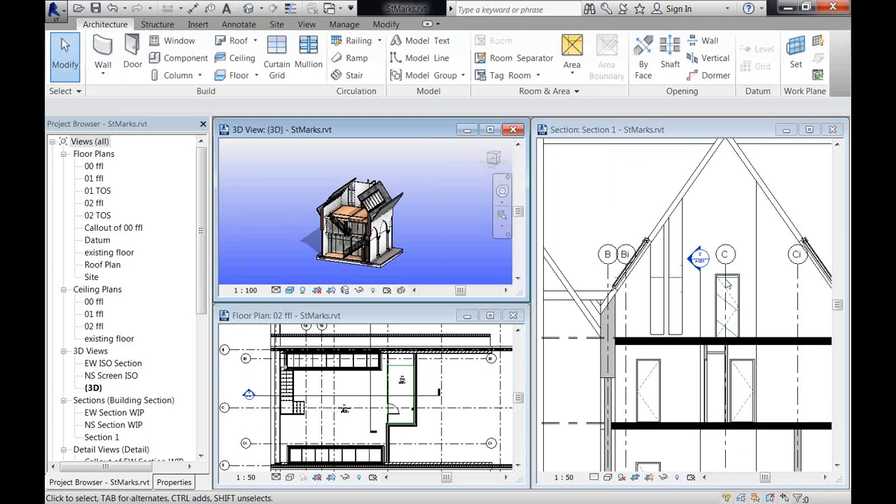
- Try to move the Store room's door toward grid Ci in the section and inspect that area in the 3D view
{"action": "left_click", "coordinate": [727, 284]}
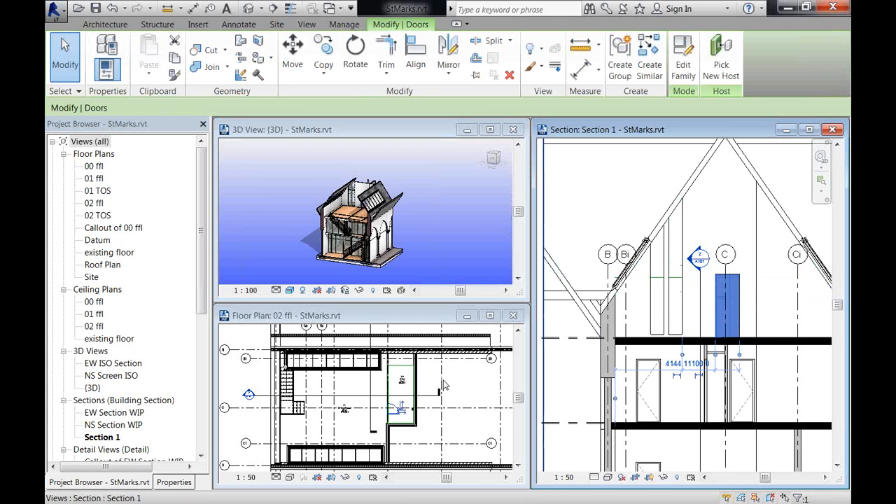
{"action": "left_click", "coordinate": [733, 285]}
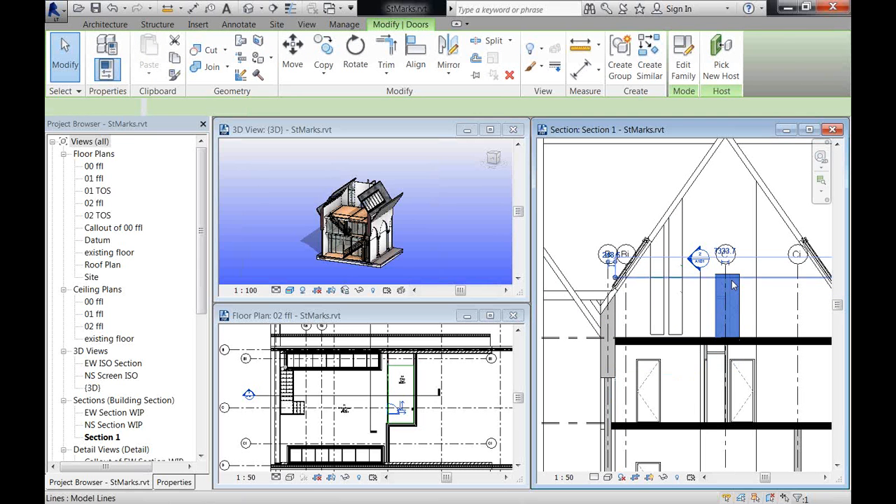
{"action": "left_click", "coordinate": [726, 287]}
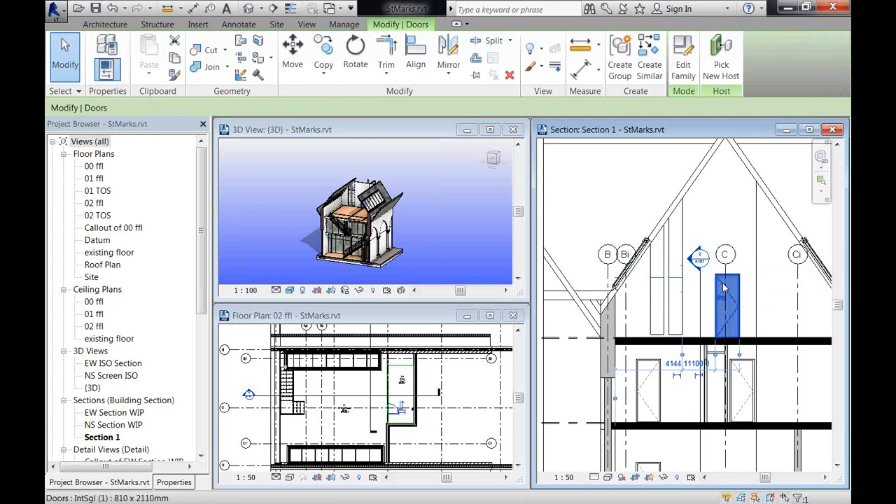
{"action": "left_click_drag", "start_coordinate": [726, 287], "coordinate": [762, 299]}
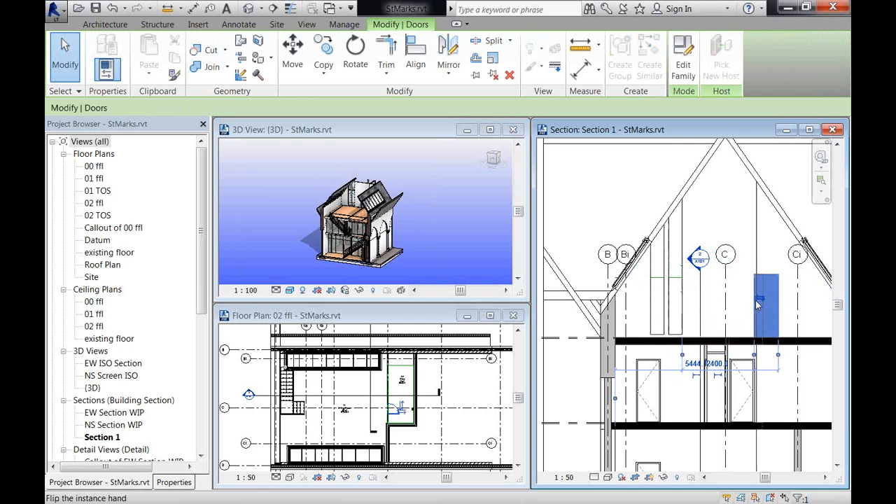
{"action": "left_click", "coordinate": [390, 209]}
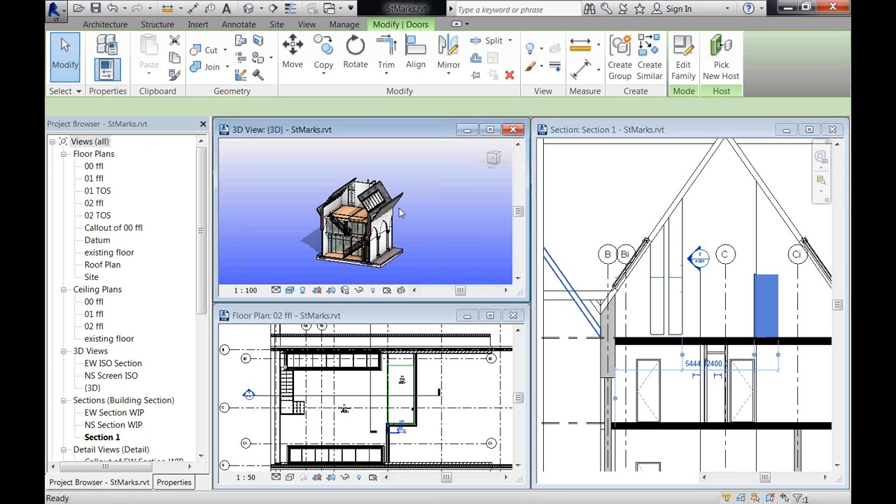
{"action": "scroll", "coordinate": [392, 203], "scroll_direction": "up", "scroll_amount": 6}
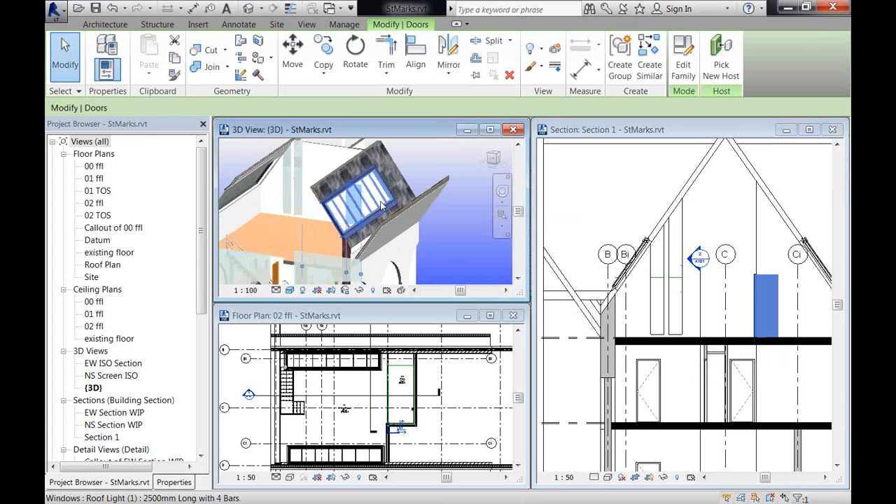
{"action": "middle_click_drag", "start_coordinate": [406, 200], "coordinate": [360, 200], "text": "shift"}
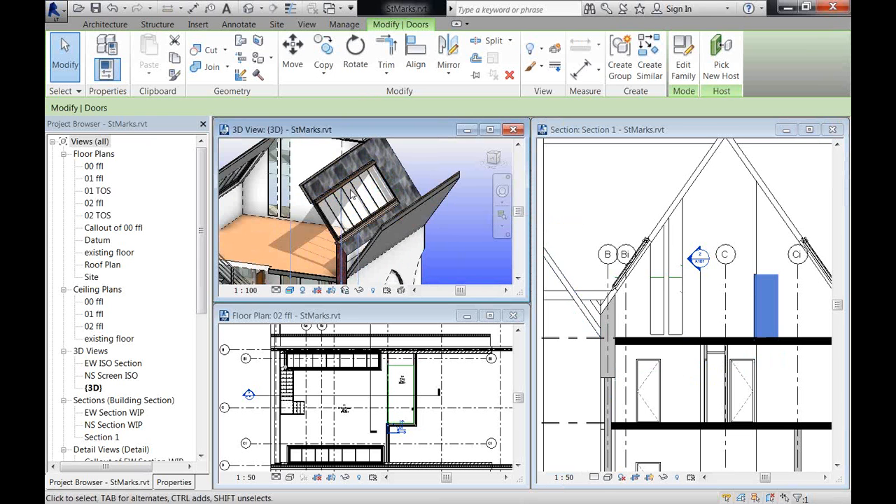
- Undo the last move of the Store room's door in the section view
{"action": "left_click", "coordinate": [617, 231]}
{"action": "scroll", "coordinate": [608, 221], "scroll_direction": "down", "scroll_amount": 1}
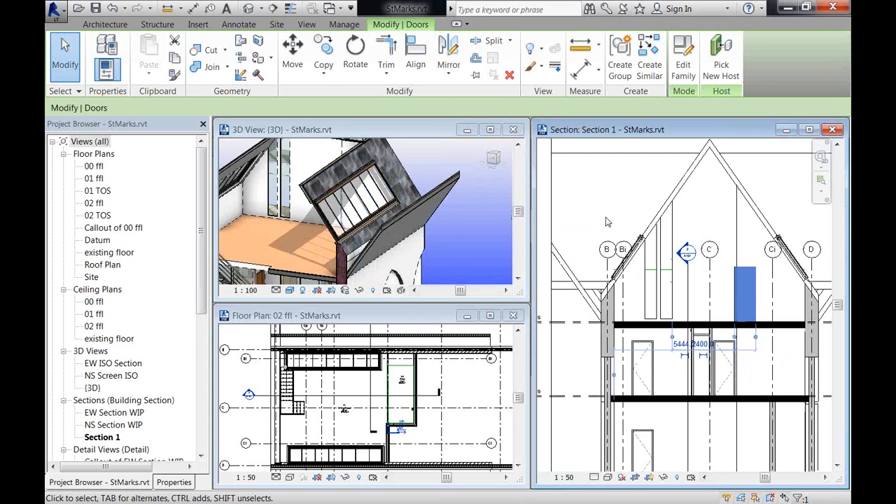
{"action": "scroll", "coordinate": [608, 222], "scroll_direction": "down", "scroll_amount": 1}
{"action": "key", "text": "Escape"}
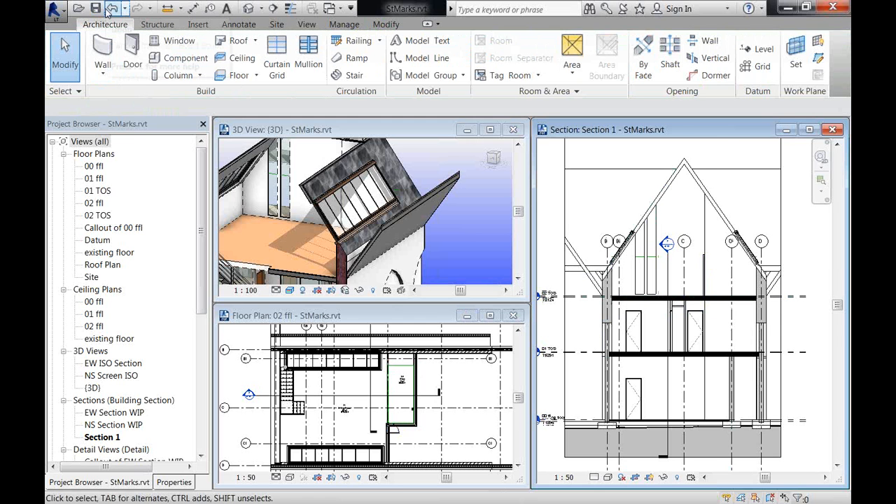
{"action": "scroll", "coordinate": [604, 231], "scroll_direction": "up", "scroll_amount": 2}
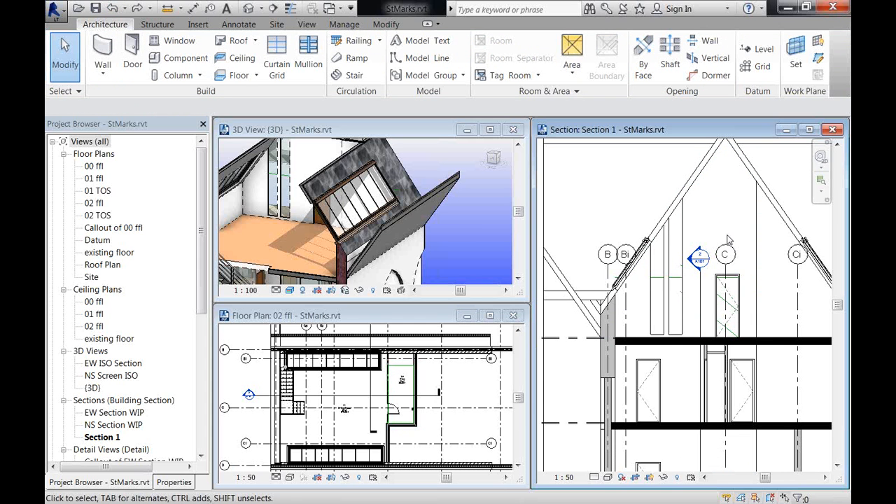
- Shift the Store room's door slightly along its wall toward grid B in the 02 ffl plan
{"action": "left_click", "coordinate": [373, 422]}
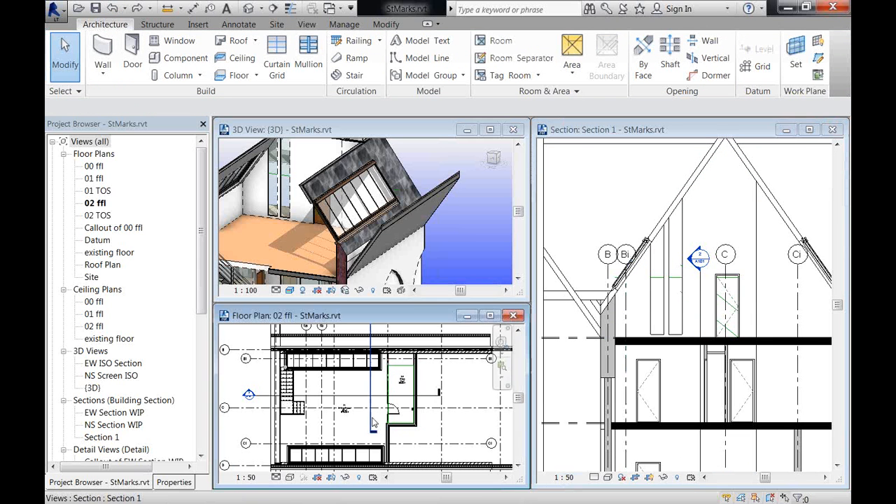
{"action": "scroll", "coordinate": [373, 422], "scroll_direction": "up", "scroll_amount": 4}
{"action": "scroll", "coordinate": [373, 423], "scroll_direction": "up", "scroll_amount": 3}
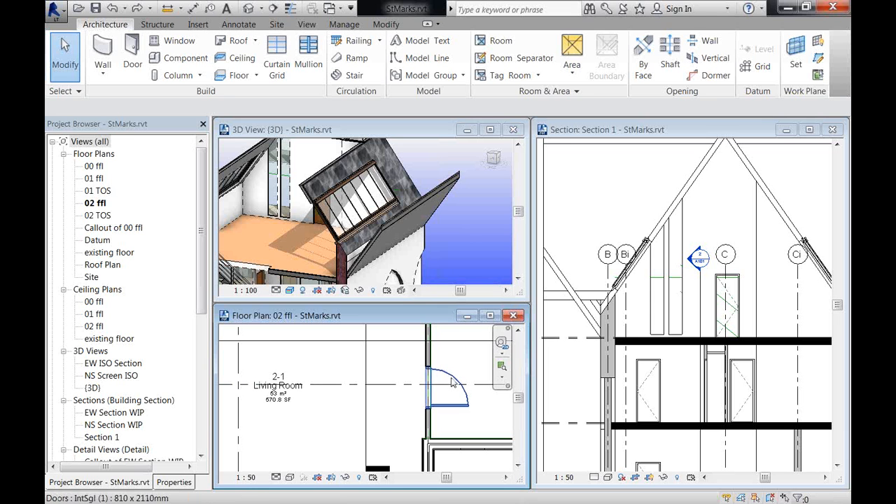
{"action": "scroll", "coordinate": [443, 398], "scroll_direction": "up", "scroll_amount": 2}
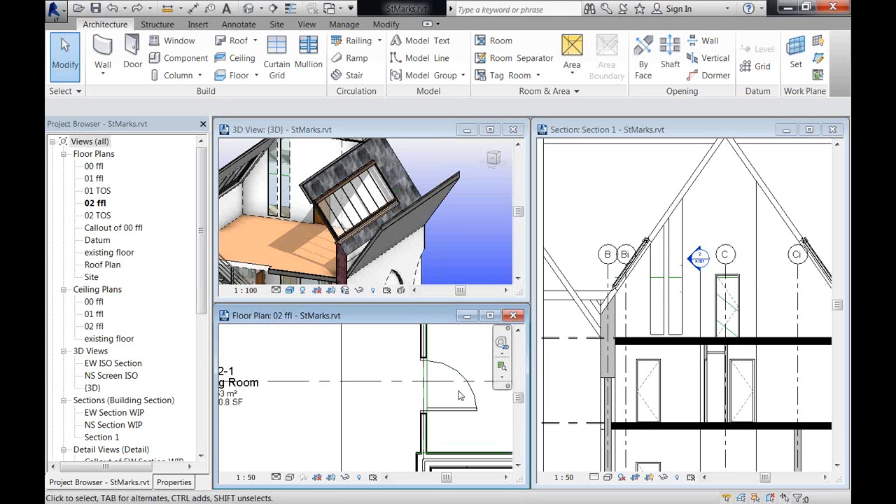
{"action": "left_click", "coordinate": [435, 363]}
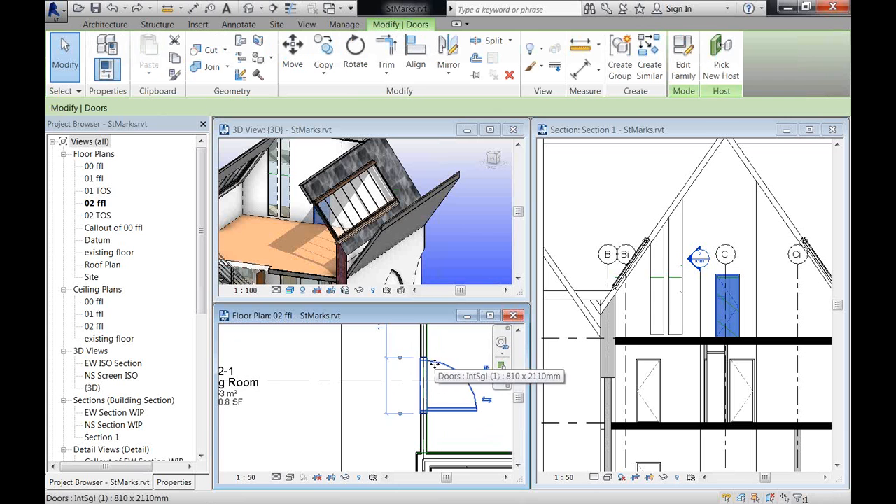
{"action": "scroll", "coordinate": [435, 363], "scroll_direction": "down", "scroll_amount": 2}
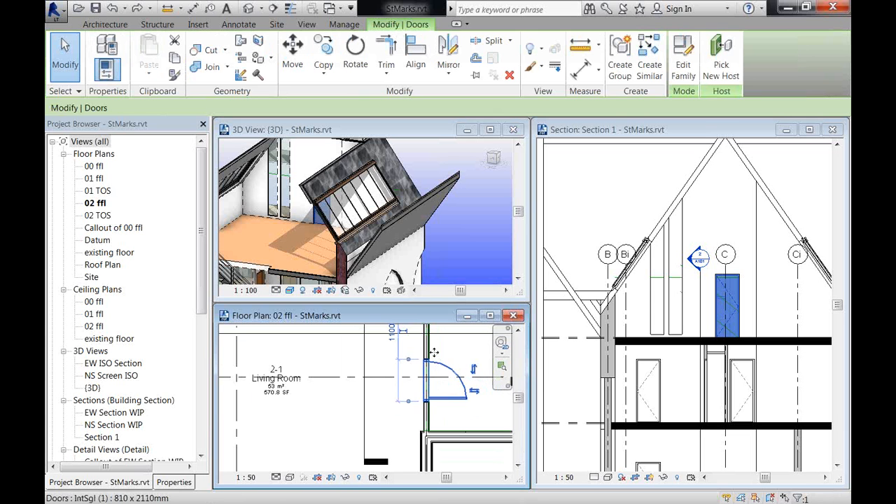
{"action": "left_click_drag", "start_coordinate": [435, 363], "coordinate": [435, 347]}
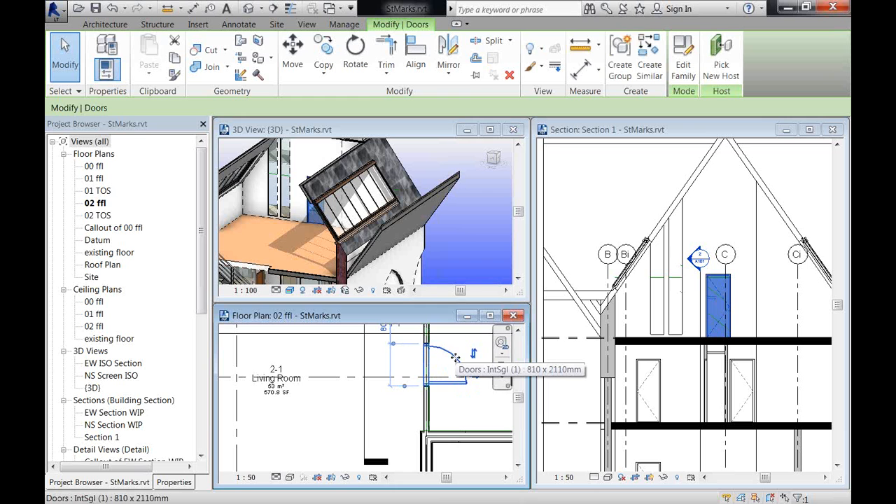
- Move the Store room's door along its wall past grid C toward grid Ci in the 02 ffl plan
{"action": "scroll", "coordinate": [456, 358], "scroll_direction": "down", "scroll_amount": 1}
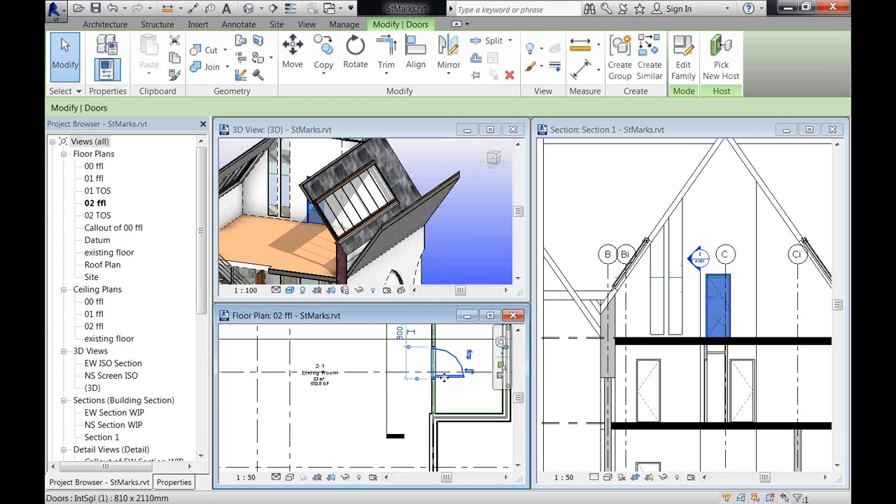
{"action": "left_click_drag", "start_coordinate": [444, 378], "coordinate": [424, 404]}
{"action": "scroll", "coordinate": [445, 396], "scroll_direction": "up", "scroll_amount": 3}
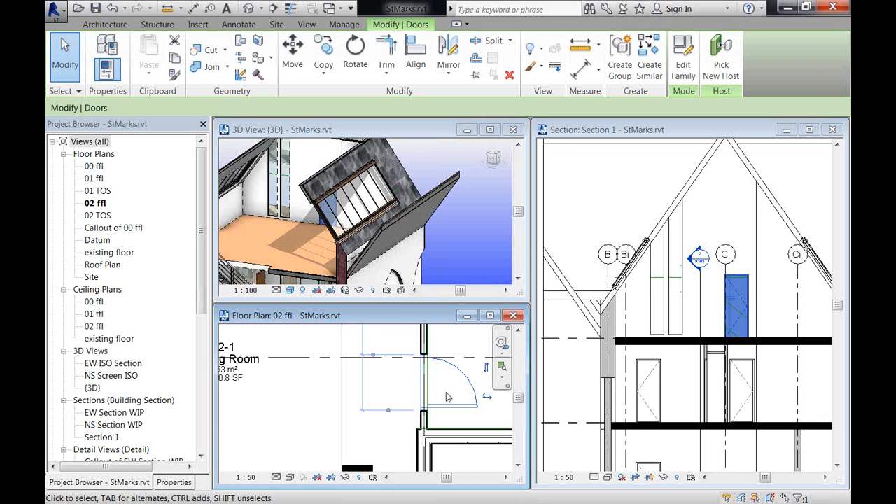
- Close the section, floor plan and 3D views of StMarks.rvt and discard the model's changes
{"action": "left_click", "coordinate": [828, 134]}
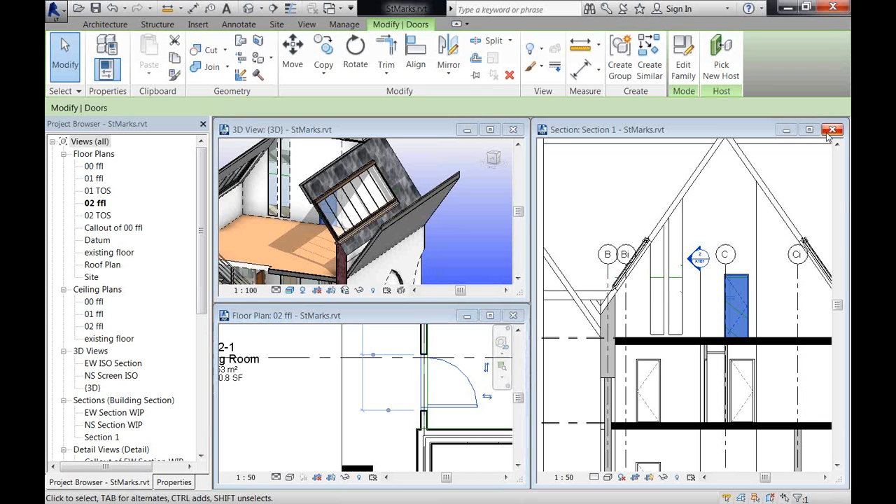
{"action": "left_click", "coordinate": [831, 131]}
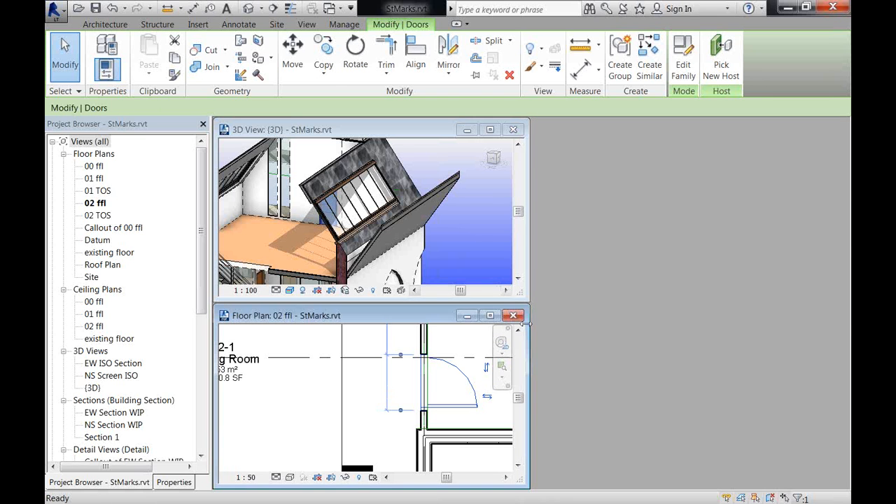
{"action": "left_click", "coordinate": [514, 316]}
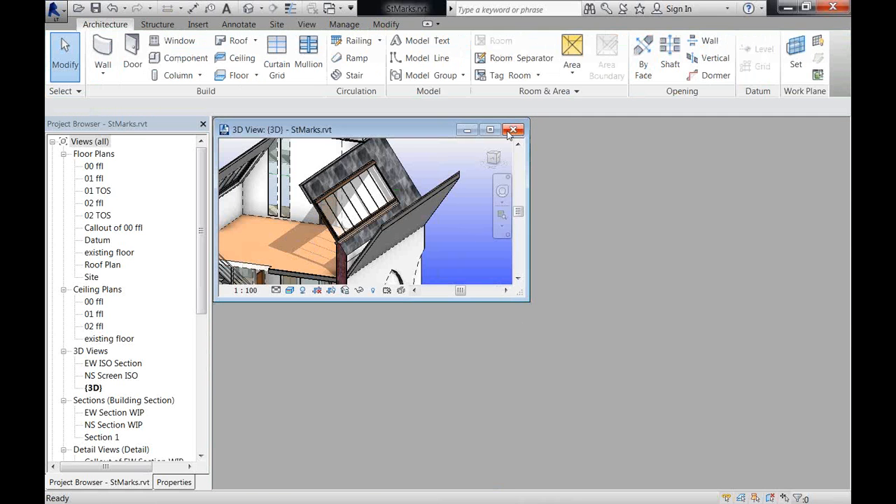
{"action": "left_click", "coordinate": [512, 131]}
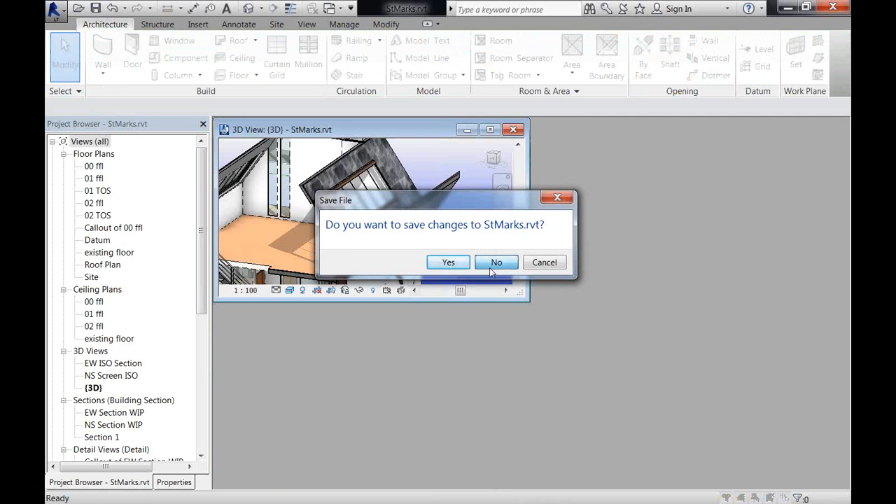
{"action": "left_click", "coordinate": [491, 272]}
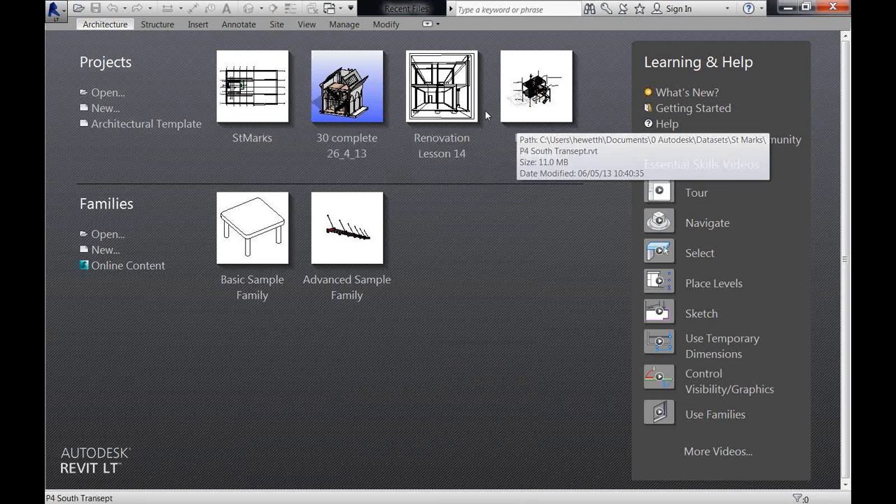
- Create a new project from the Architectural Template
{"action": "left_click", "coordinate": [106, 96]}
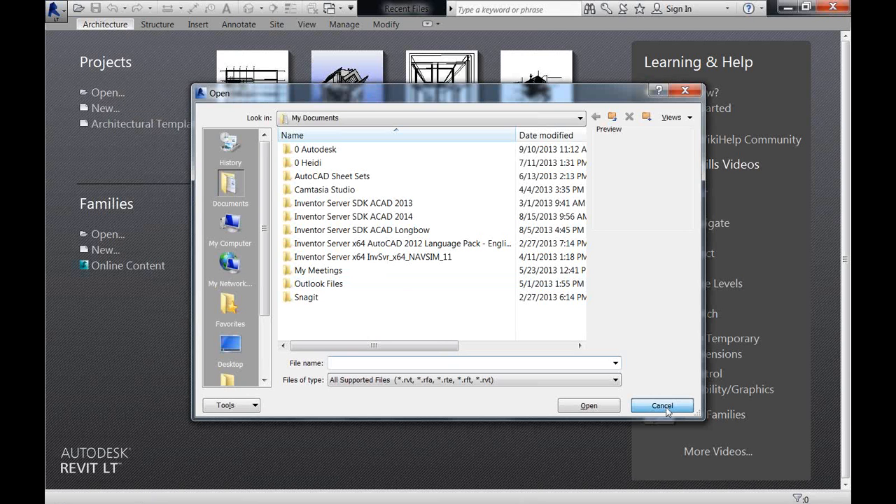
{"action": "left_click", "coordinate": [662, 406]}
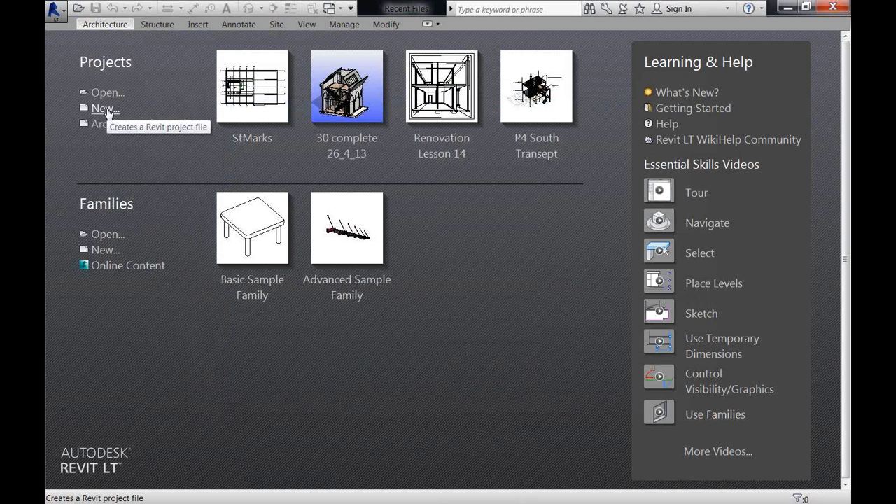
{"action": "left_click", "coordinate": [107, 109]}
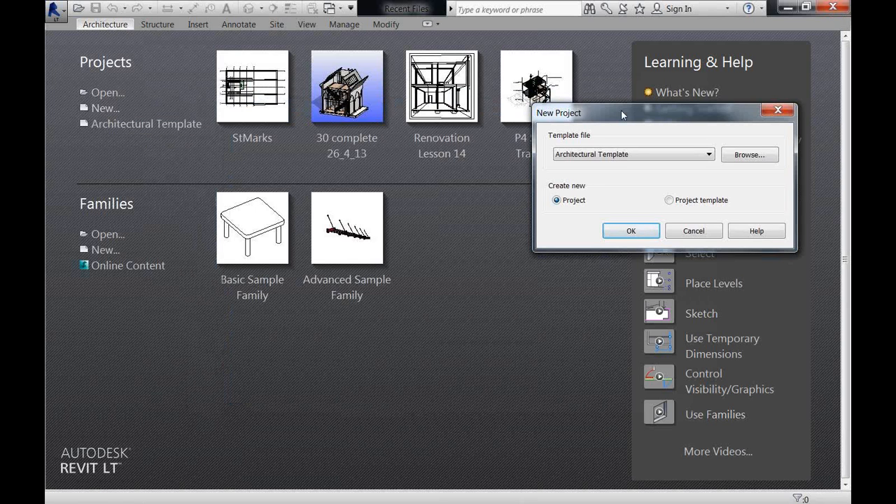
{"action": "left_click_drag", "start_coordinate": [618, 110], "coordinate": [483, 105]}
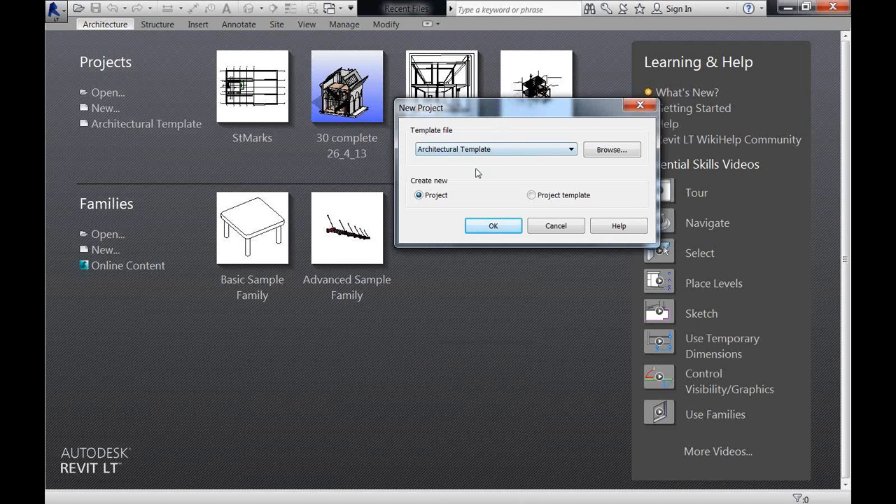
{"action": "left_click", "coordinate": [487, 231]}
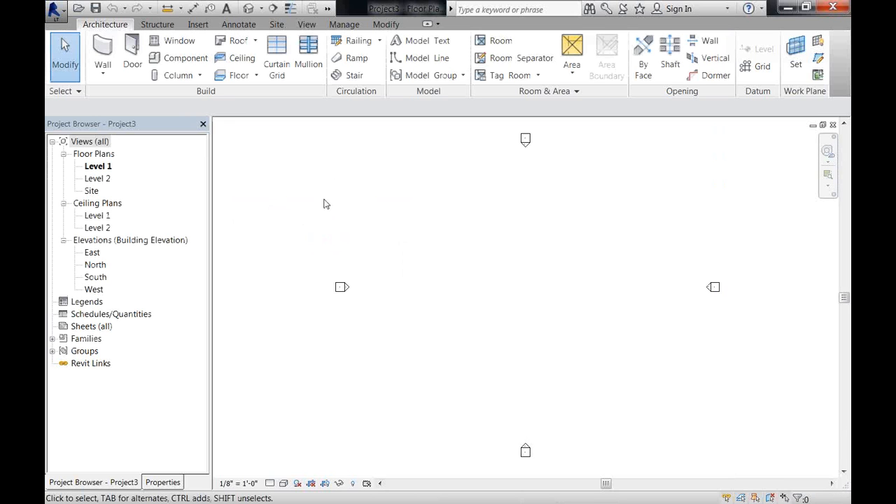
- Look over the application menu, the Project Browser's view list and the Level 1 floor plan's properties
{"action": "left_click", "coordinate": [56, 13]}
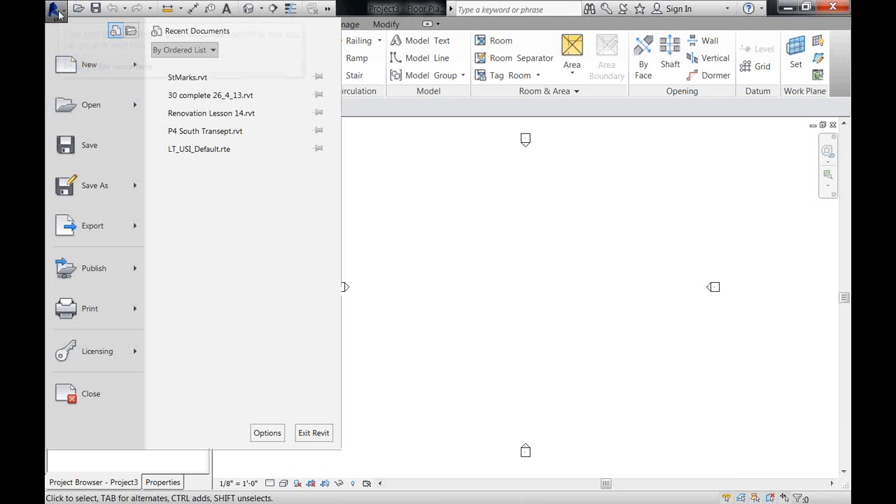
{"action": "left_click", "coordinate": [376, 7]}
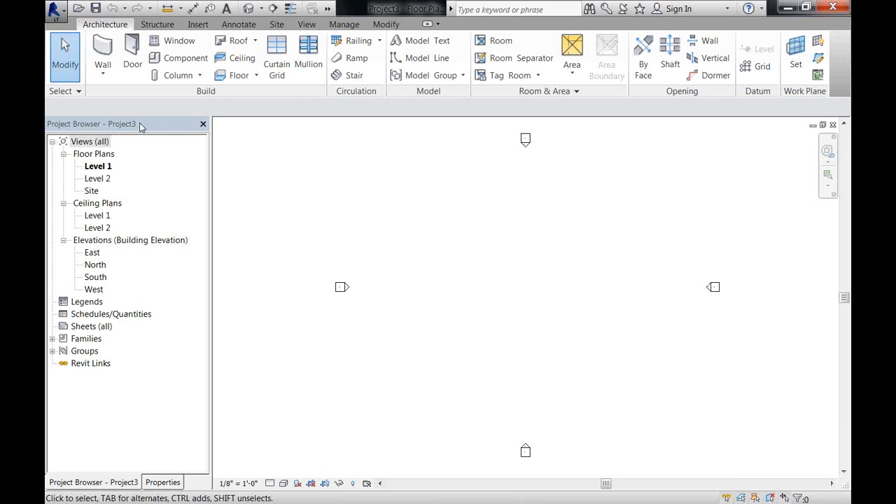
{"action": "left_click", "coordinate": [99, 483]}
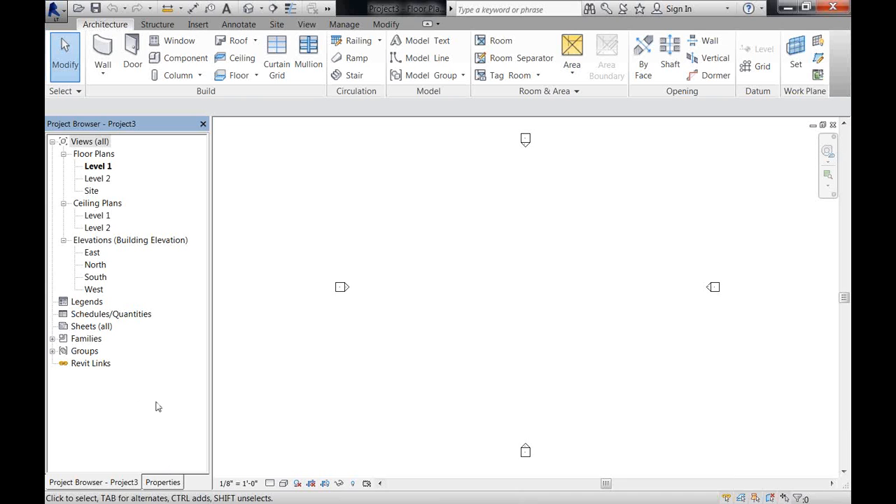
{"action": "left_click", "coordinate": [160, 483]}
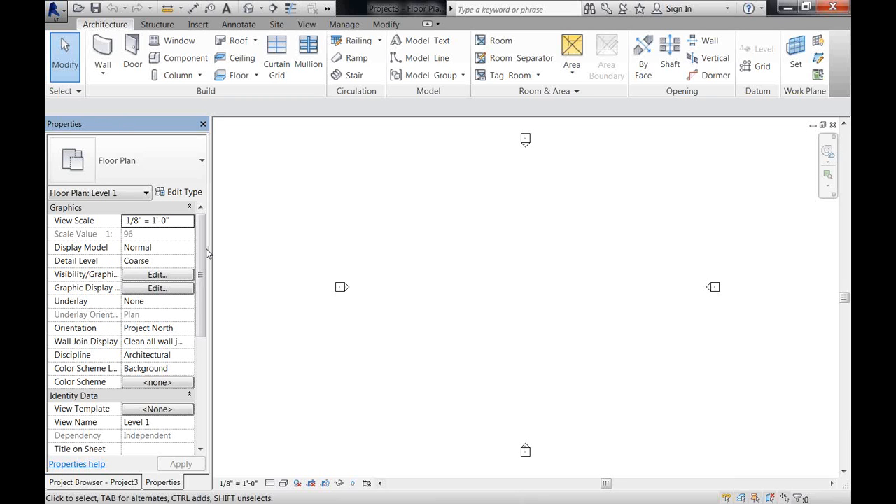
{"action": "mouse_move", "coordinate": [201, 255]}
{"action": "left_mouse_down"}
{"action": "mouse_move", "coordinate": [203, 354]}
{"action": "mouse_move", "coordinate": [205, 246]}
{"action": "left_mouse_up"}
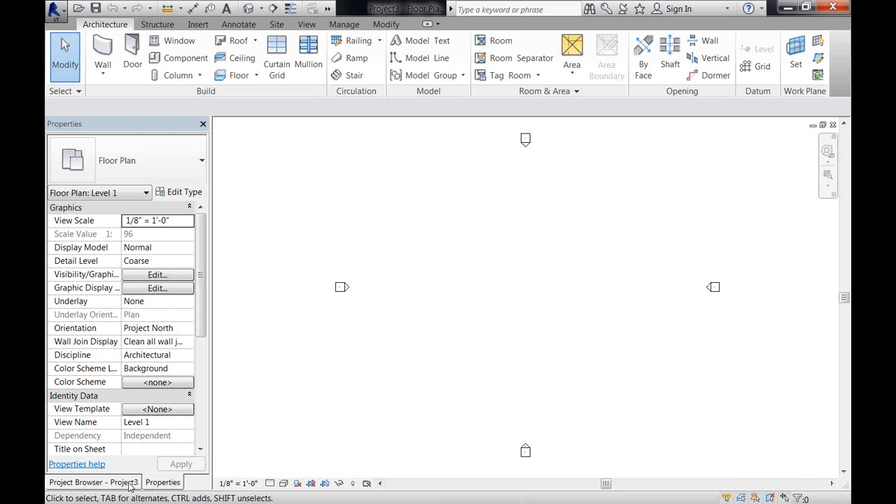
{"action": "left_click", "coordinate": [157, 485]}
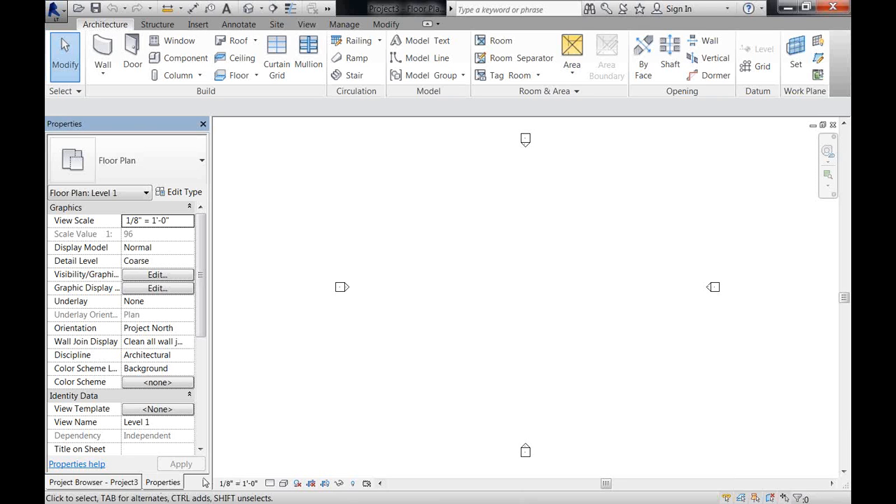
- Undock the Properties palette from the Project Browser and dock it back in the same tabbed group
{"action": "left_click_drag", "start_coordinate": [203, 478], "coordinate": [342, 187]}
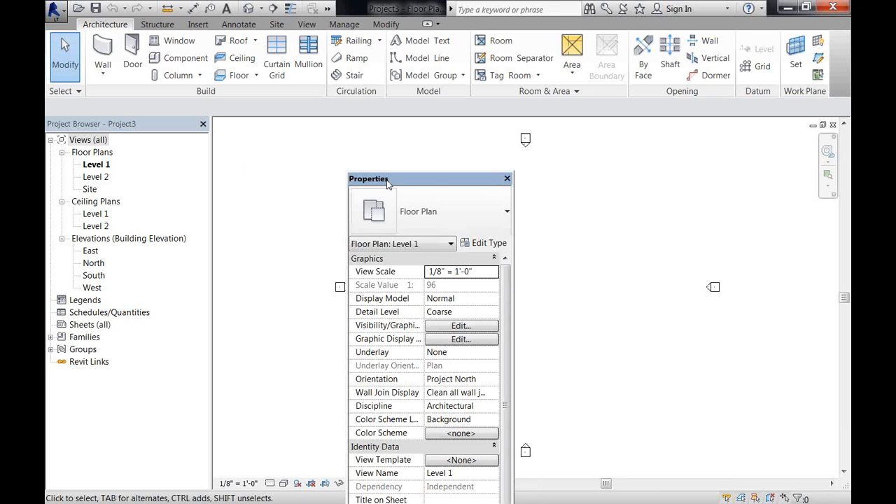
{"action": "mouse_move", "coordinate": [387, 184]}
{"action": "left_mouse_down"}
{"action": "mouse_move", "coordinate": [174, 266]}
{"action": "mouse_move", "coordinate": [89, 415]}
{"action": "mouse_move", "coordinate": [58, 410]}
{"action": "mouse_move", "coordinate": [82, 281]}
{"action": "left_mouse_up"}
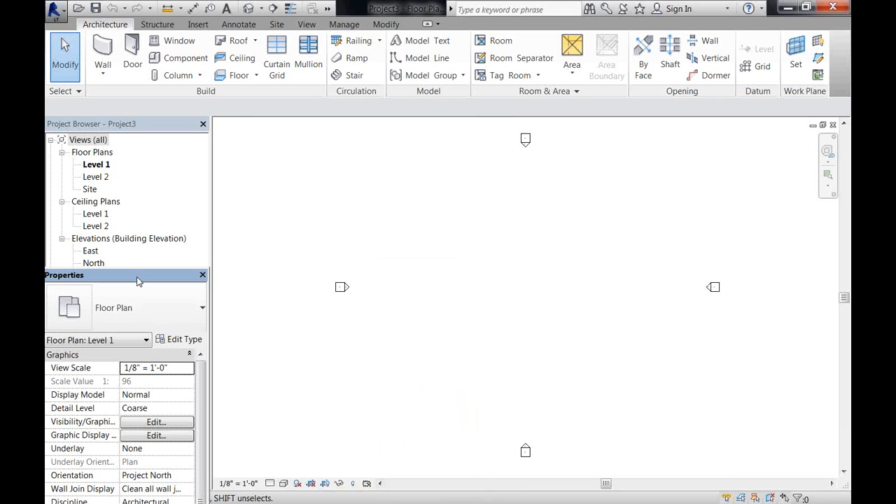
{"action": "left_click_drag", "start_coordinate": [138, 281], "coordinate": [144, 128]}
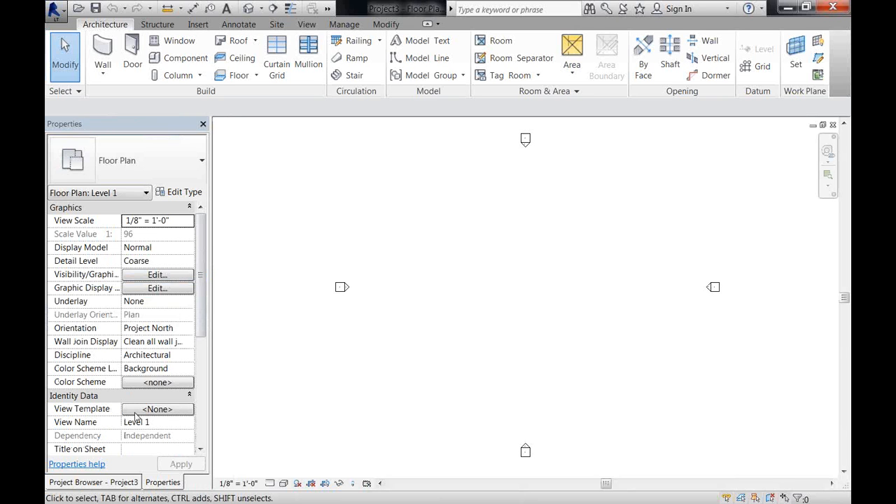
{"action": "left_click", "coordinate": [117, 483]}
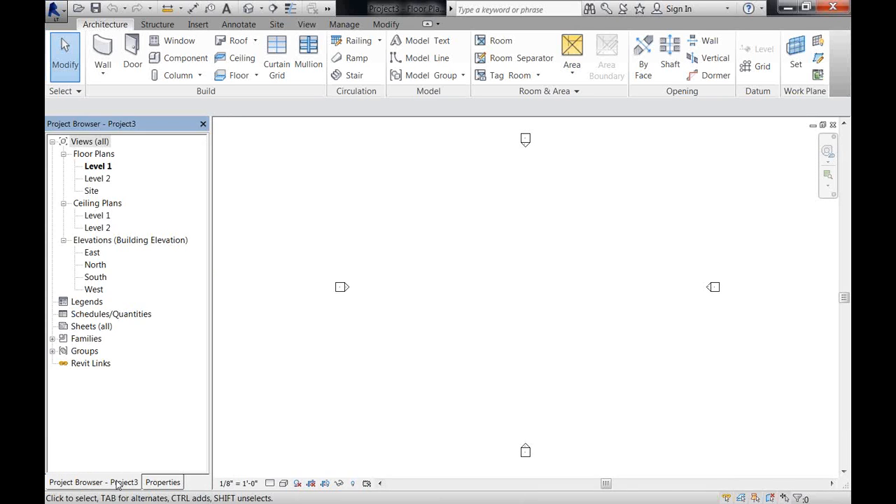
{"action": "left_click", "coordinate": [162, 484]}
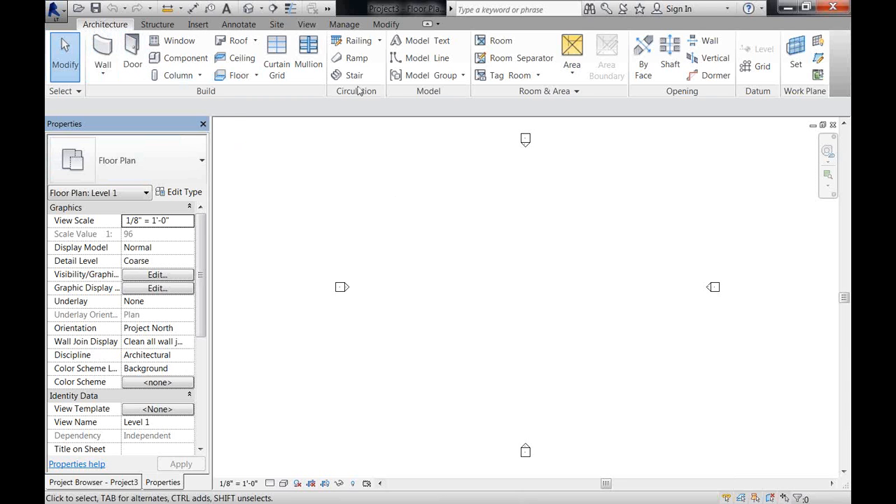
{"action": "left_click", "coordinate": [417, 59]}
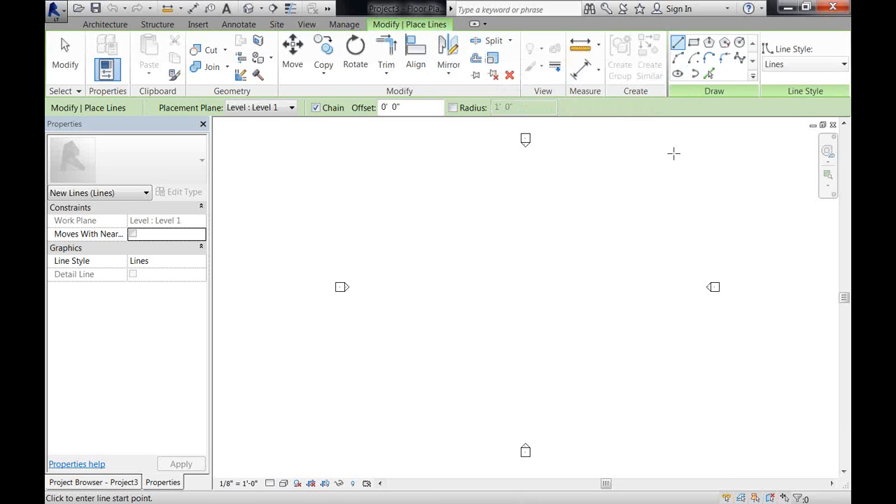
{"action": "key", "text": "Escape"}
{"action": "key", "text": "Escape"}
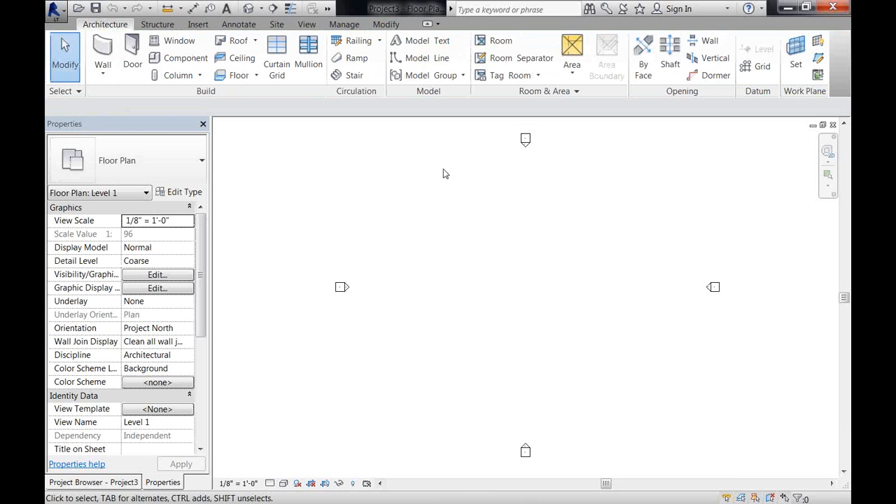
{"action": "left_click", "coordinate": [418, 59]}
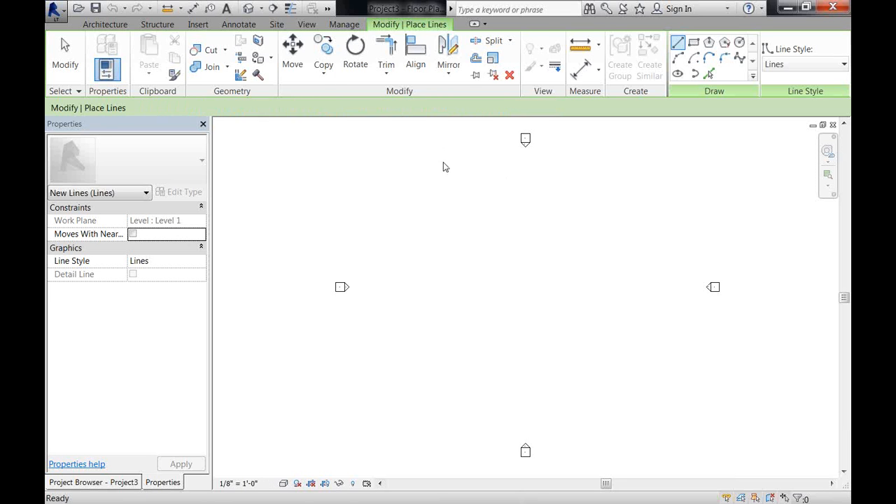
{"action": "key", "text": "Escape"}
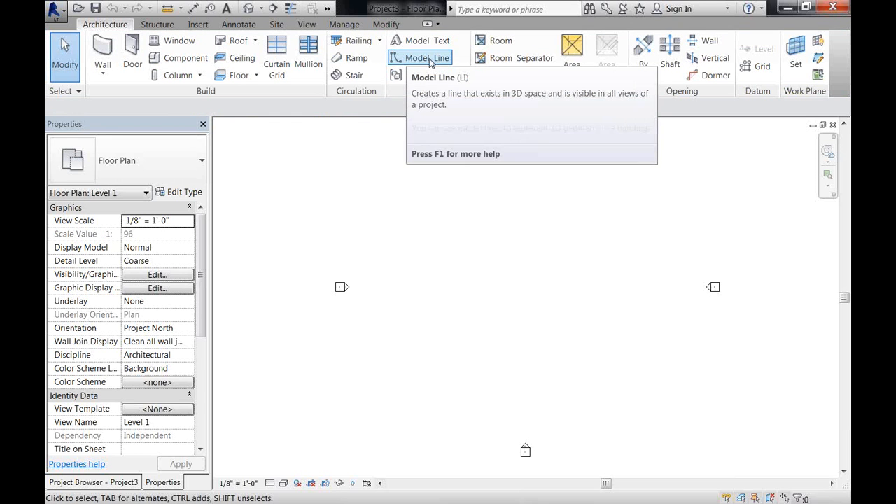
- Start a chain of model lines on Level 1 with a horizontal segment 40' long in the upper part of the plan
{"action": "left_click", "coordinate": [428, 59]}
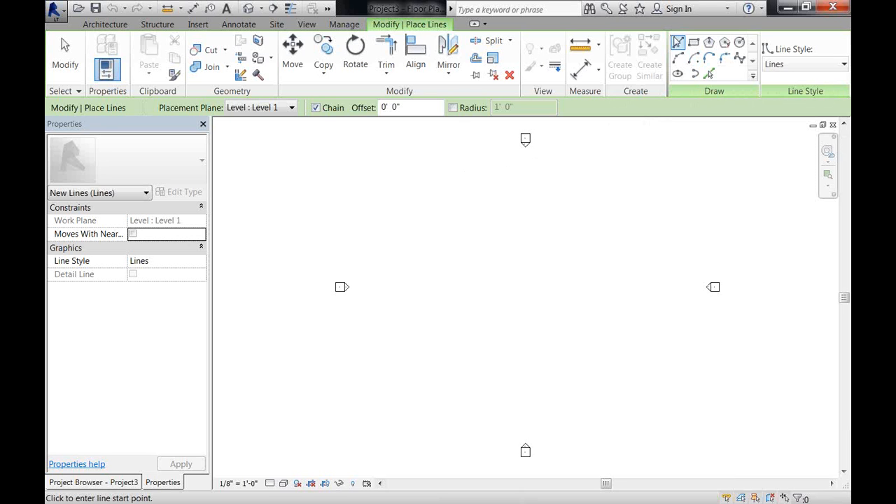
{"action": "left_click", "coordinate": [374, 203]}
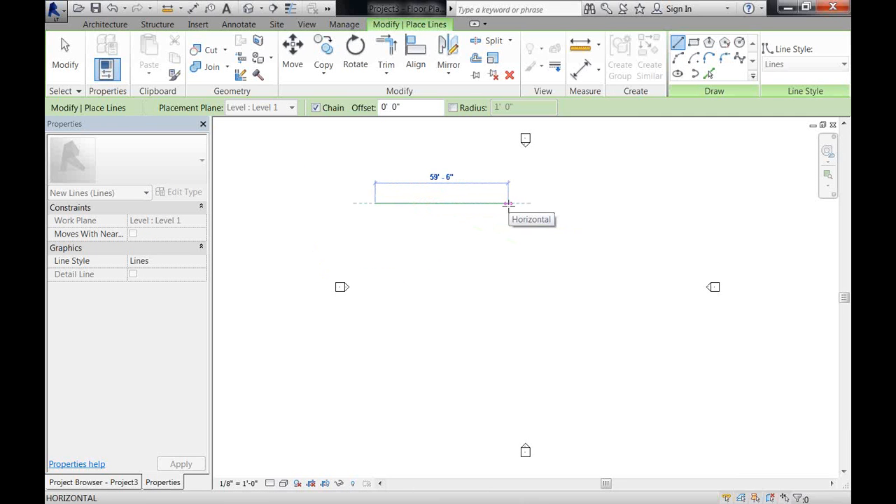
{"action": "type", "text": "40"}
{"action": "key", "text": "Return"}
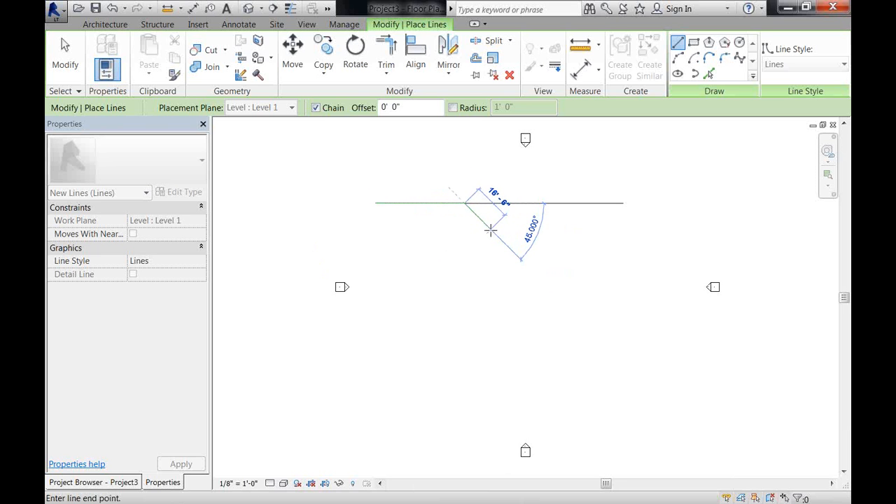
- Continue the chain with a 45° diagonal, a downward segment, a leftward one about 24'-6" long and a short upward one, and end it
{"action": "left_click", "coordinate": [494, 233]}
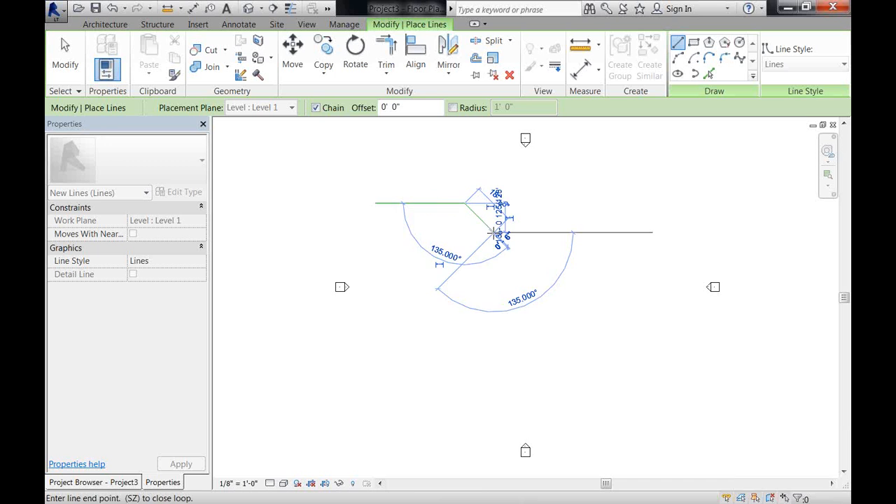
{"action": "left_click", "coordinate": [493, 293]}
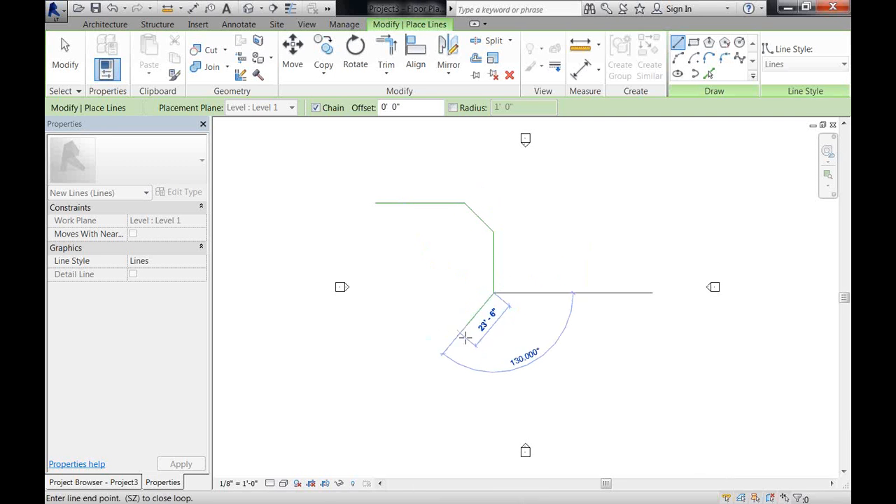
{"action": "left_click", "coordinate": [439, 292]}
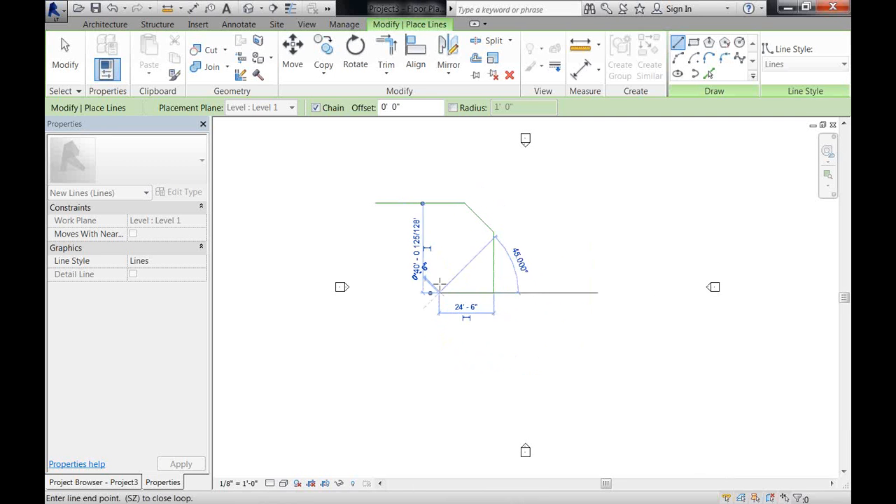
{"action": "left_click", "coordinate": [439, 250]}
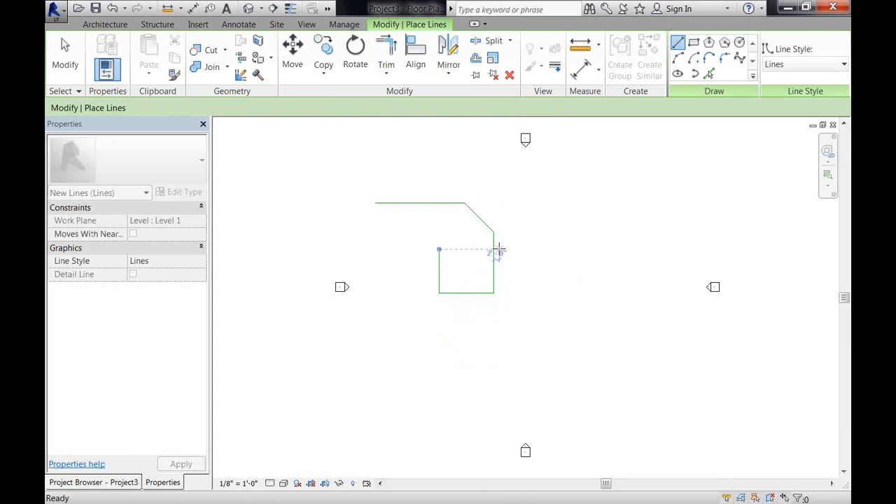
{"action": "key", "text": "Escape"}
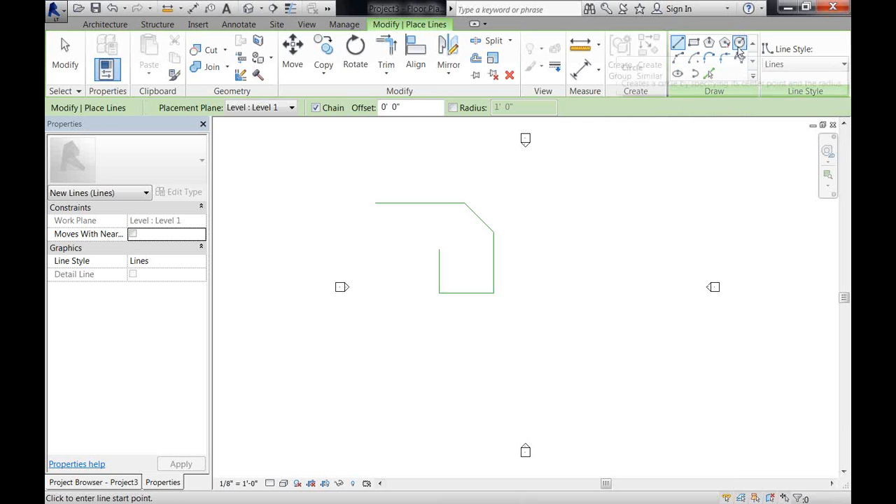
- Draw a model line circle with a radius of about 22'-7" overlapping the chain's diagonal and vertical segments
{"action": "left_click", "coordinate": [739, 42]}
{"action": "left_click", "coordinate": [517, 224]}
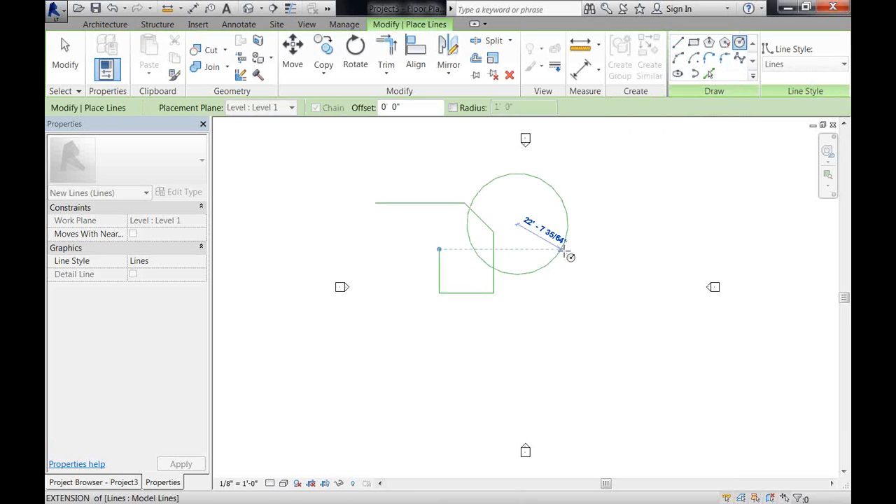
{"action": "left_click", "coordinate": [568, 252]}
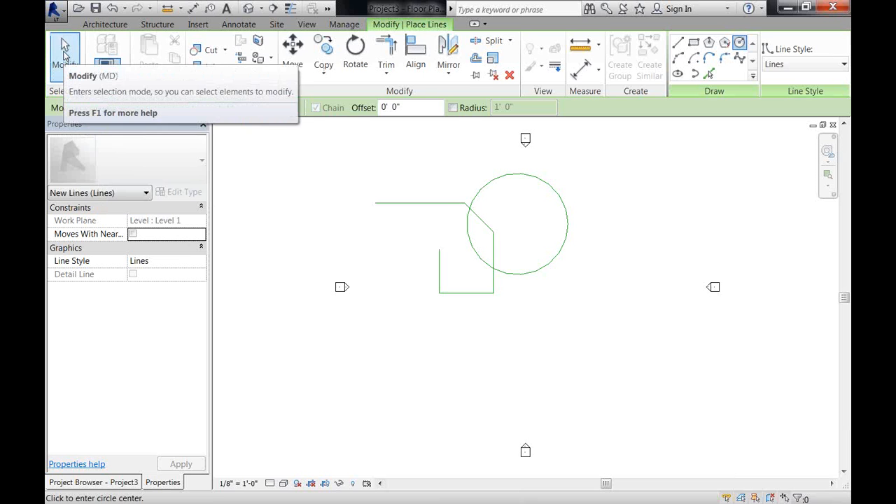
{"action": "left_click", "coordinate": [64, 55]}
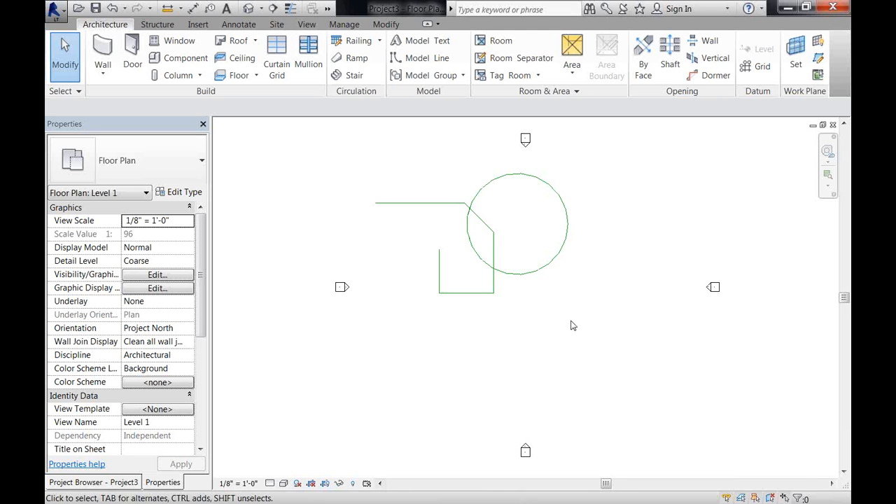
- Try a crossing selection over all the model lines, then a window selection enclosing only the circle and its nearest segments
{"action": "left_click_drag", "start_coordinate": [570, 320], "coordinate": [418, 199]}
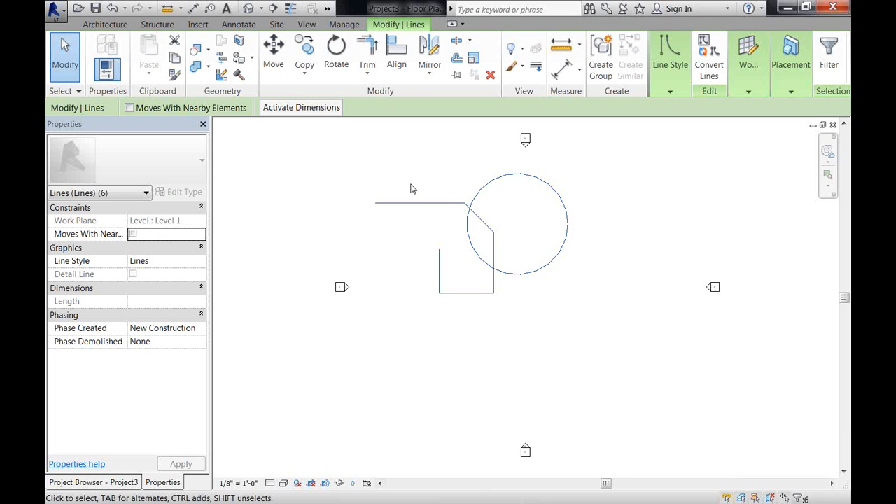
{"action": "left_click", "coordinate": [472, 197]}
{"action": "key", "text": "Escape"}
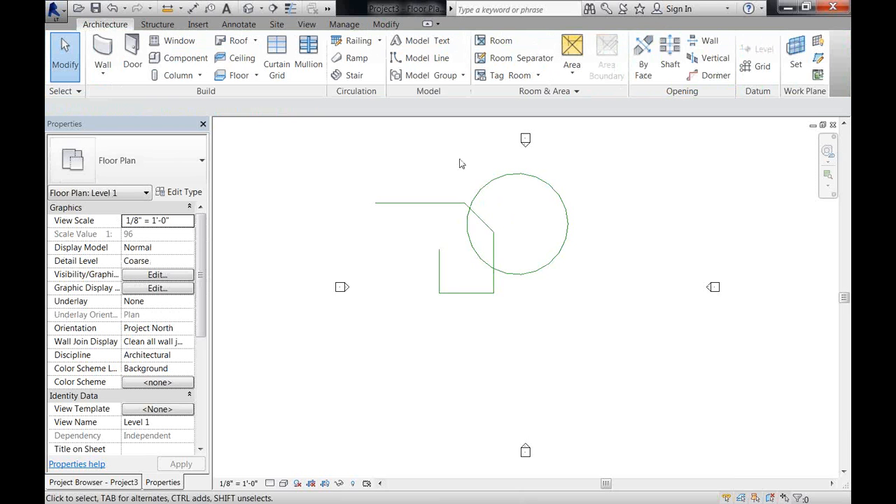
{"action": "left_click_drag", "start_coordinate": [459, 158], "coordinate": [577, 339]}
{"action": "left_click", "coordinate": [577, 339]}
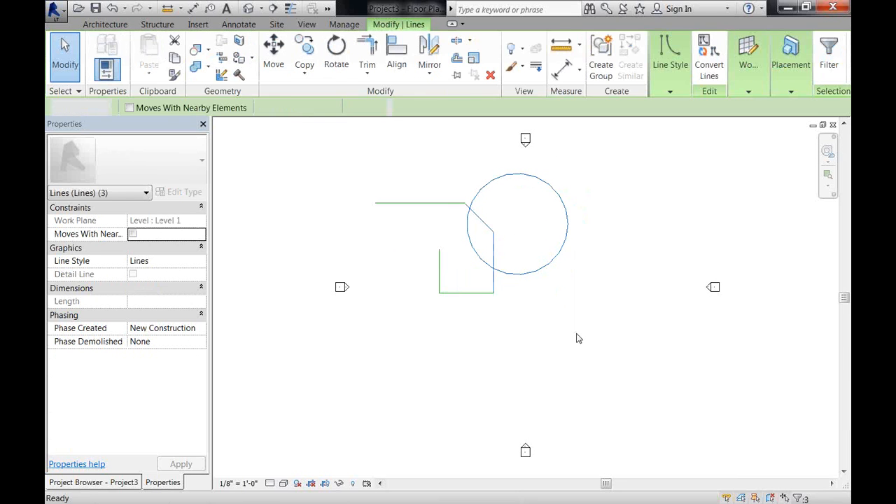
- Select the circle and the whole chain of model lines with a crossing selection and delete them
{"action": "left_click_drag", "start_coordinate": [586, 184], "coordinate": [396, 330]}
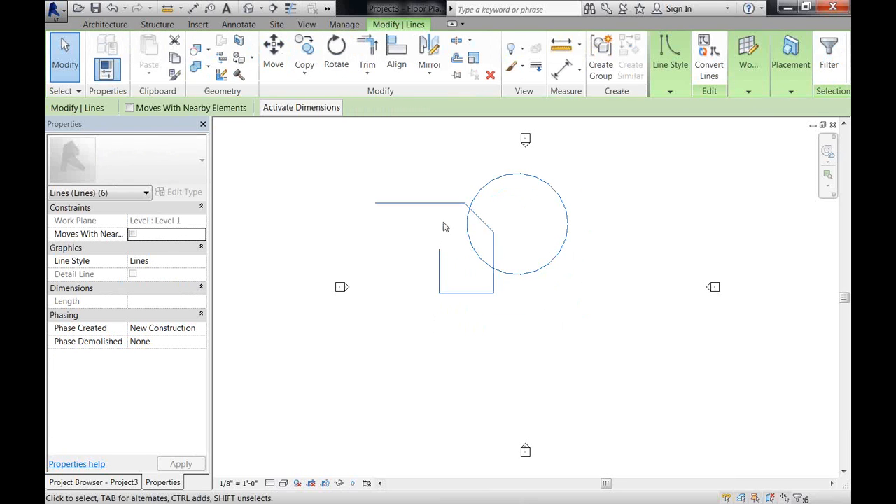
{"action": "right_click", "coordinate": [444, 225]}
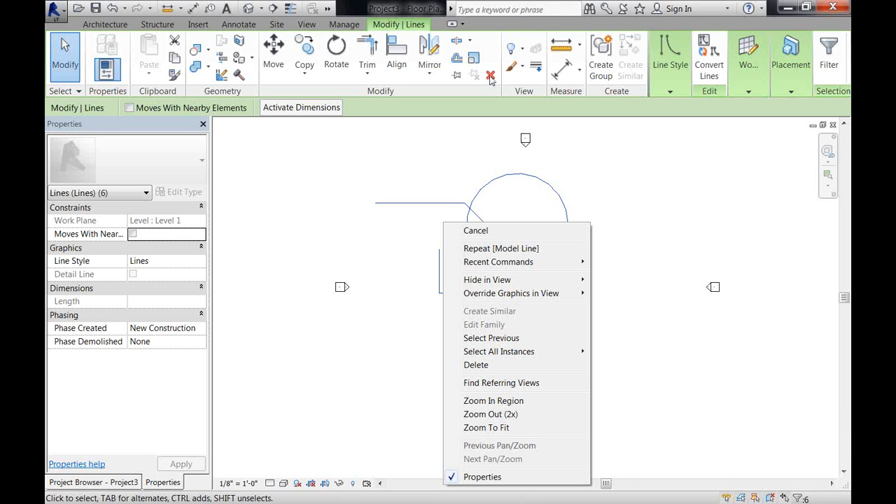
{"action": "left_click", "coordinate": [490, 77]}
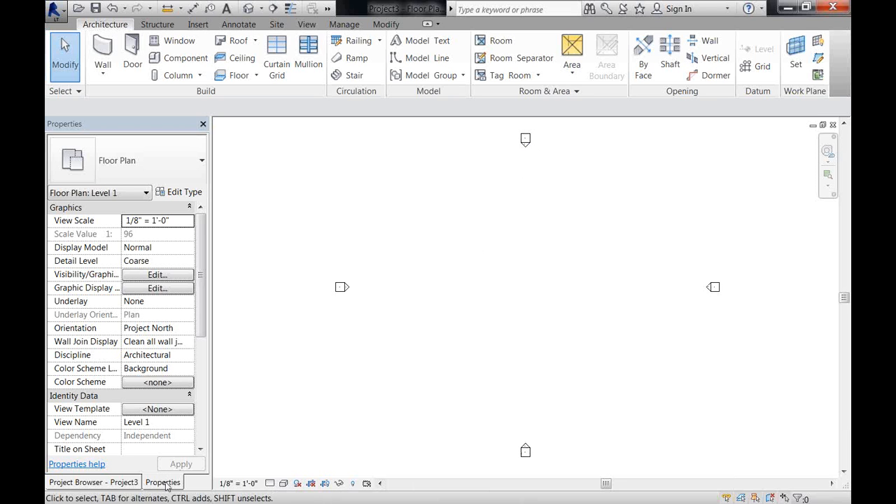
- Draw a closed L-shaped loop of 20' high walls on Level 1, about 80'-6", 61'-6", 39'-6", 37'-6", 41' and 24' long
{"action": "left_click", "coordinate": [115, 483]}
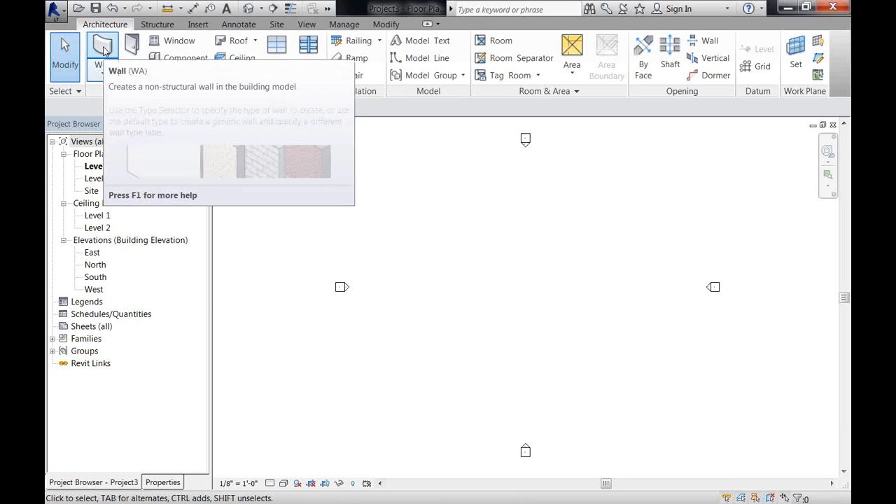
{"action": "left_click", "coordinate": [103, 47]}
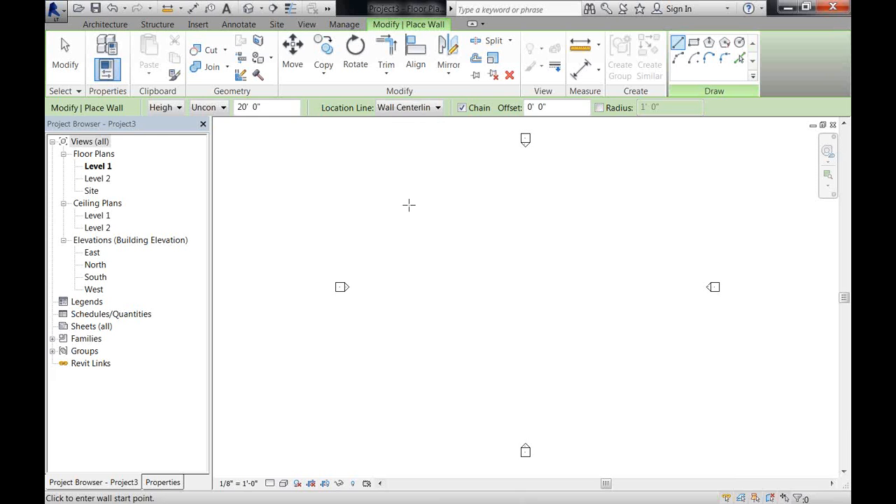
{"action": "left_click", "coordinate": [409, 204]}
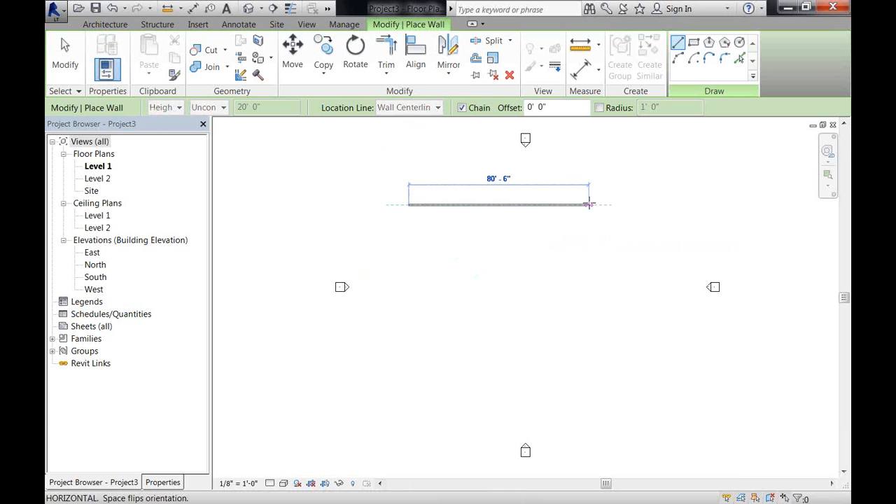
{"action": "left_click", "coordinate": [589, 205]}
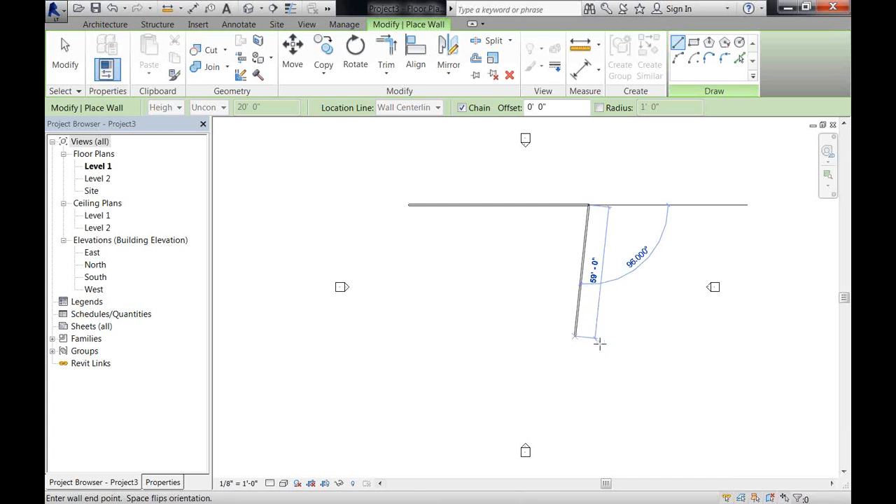
{"action": "left_click", "coordinate": [590, 342]}
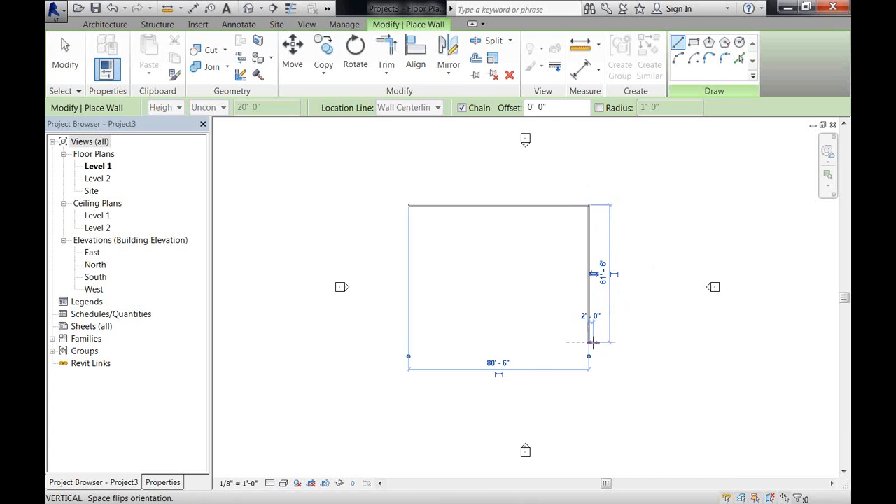
{"action": "left_click", "coordinate": [500, 342]}
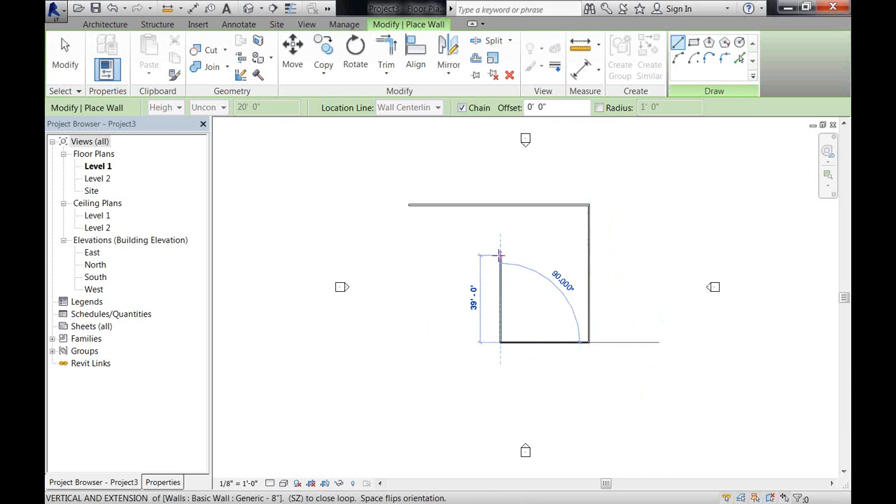
{"action": "left_click", "coordinate": [501, 257]}
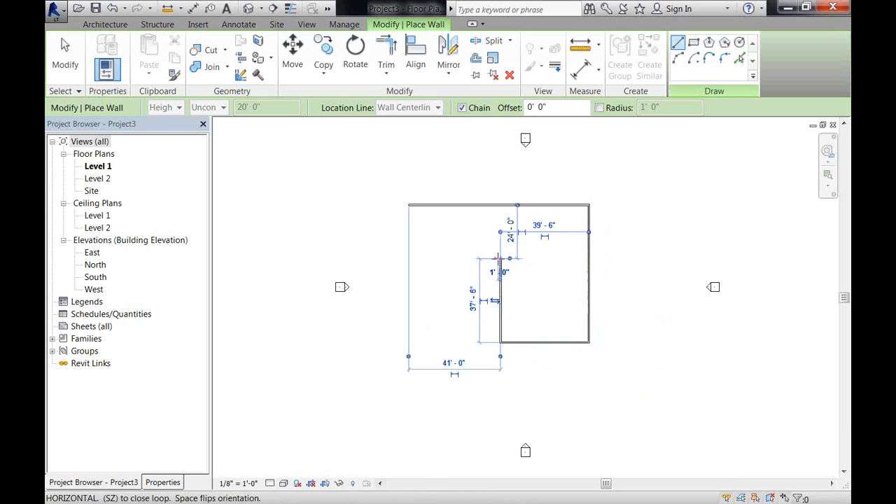
{"action": "left_click", "coordinate": [409, 259]}
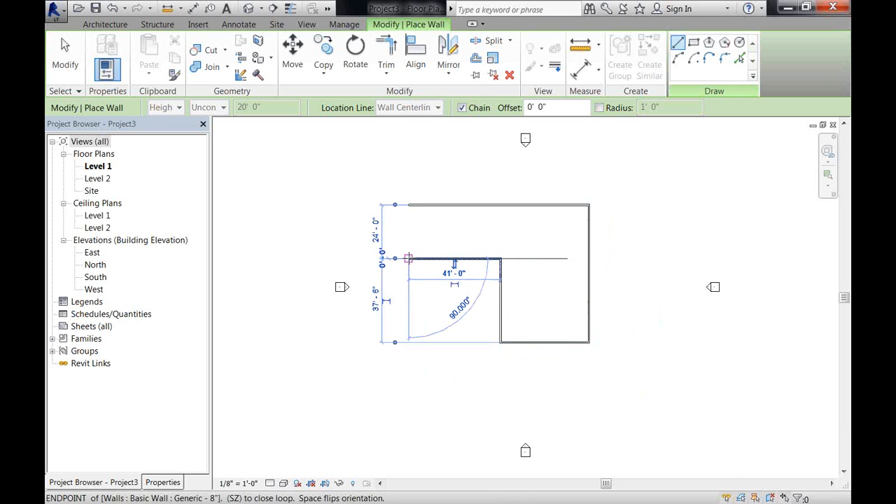
{"action": "left_click", "coordinate": [409, 205]}
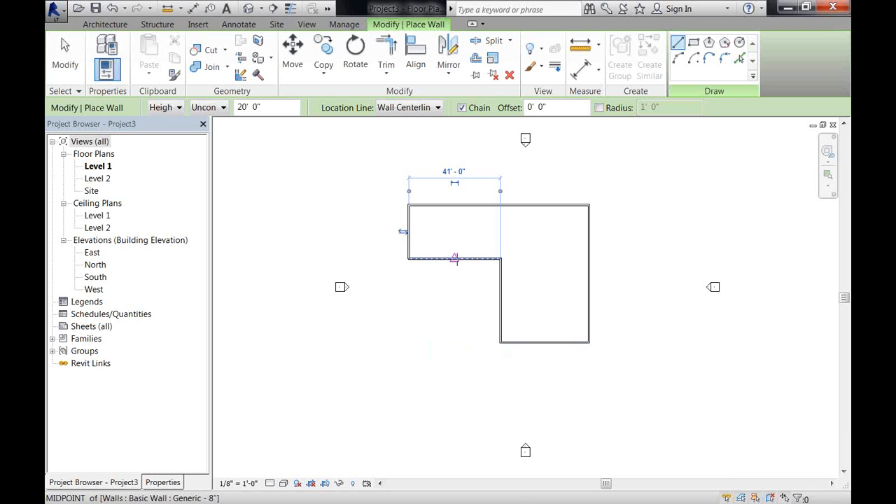
- Enclose a small room in the L's notch with walls about 26'-6" down from the 41' wall's midpoint and 20'-6" across
{"action": "left_click", "coordinate": [455, 259]}
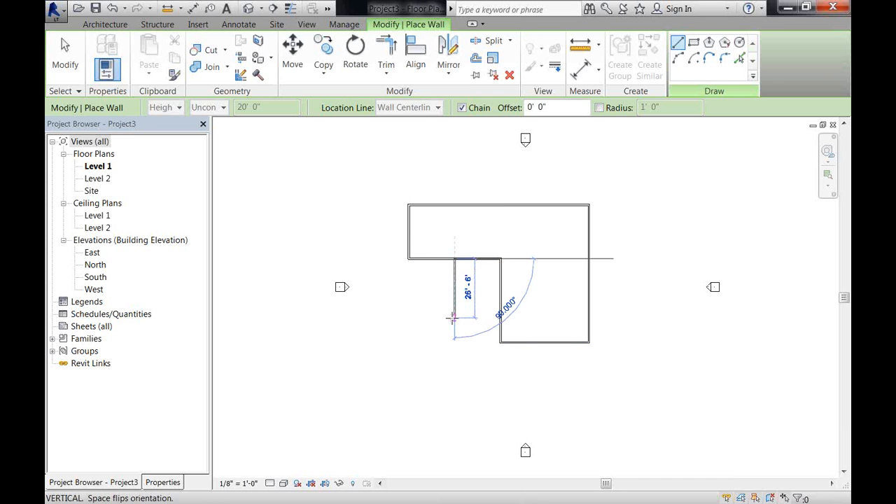
{"action": "left_click", "coordinate": [455, 317]}
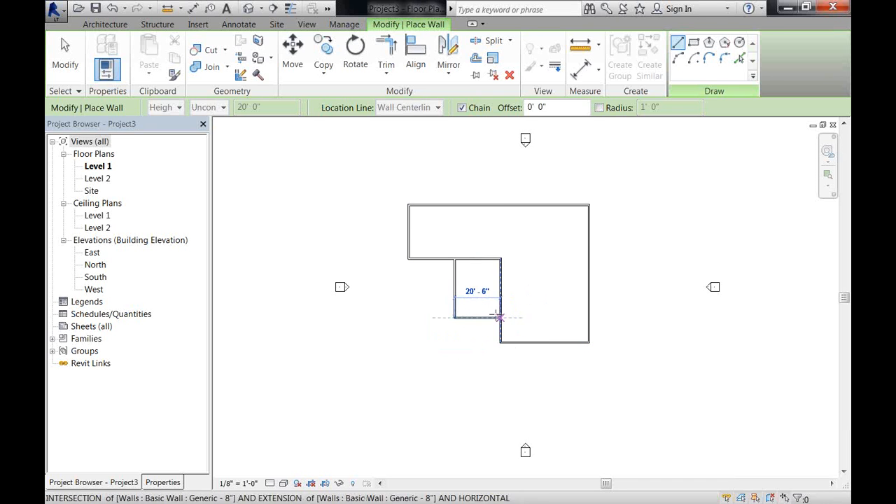
{"action": "left_click", "coordinate": [500, 317]}
{"action": "key", "text": "Escape"}
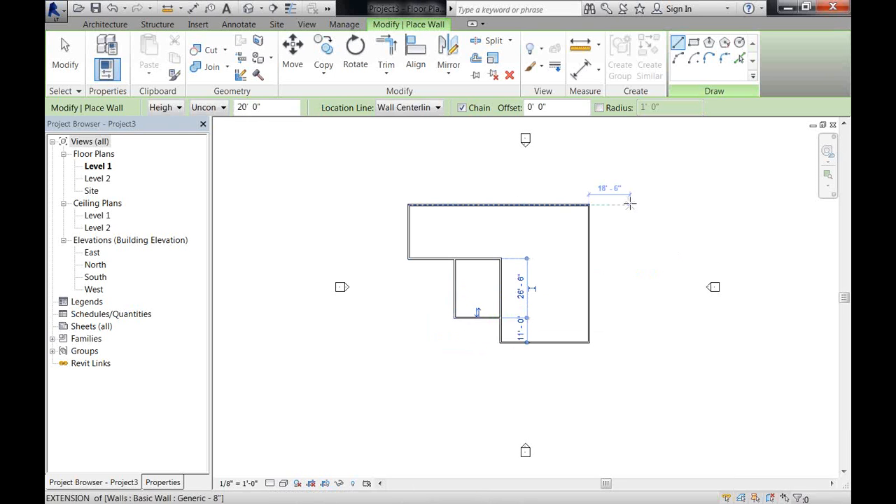
{"action": "left_click", "coordinate": [630, 205]}
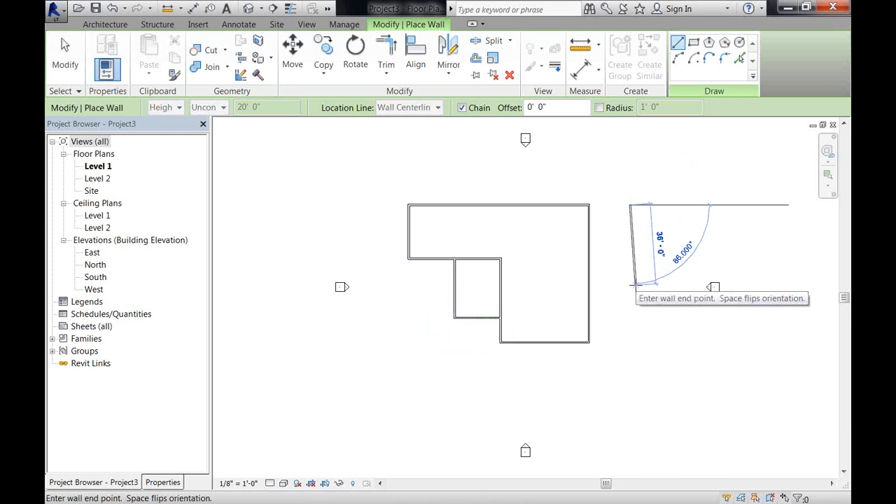
{"action": "left_click", "coordinate": [625, 287]}
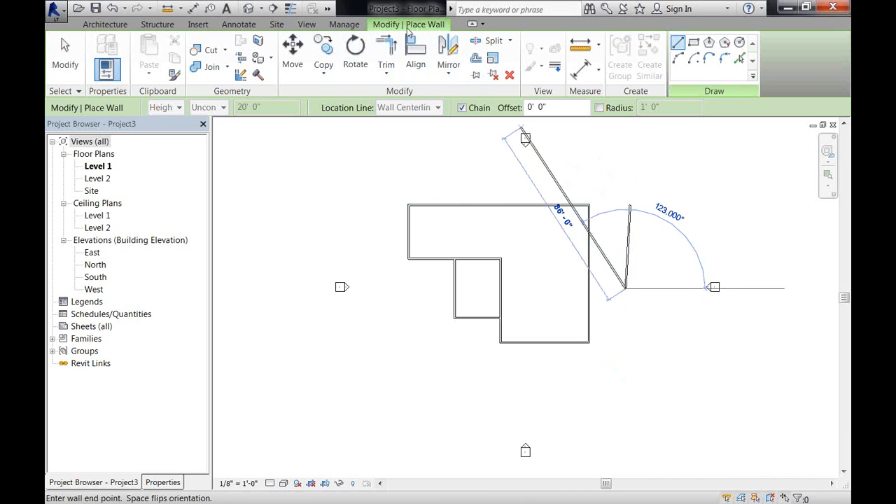
{"action": "left_click", "coordinate": [111, 10]}
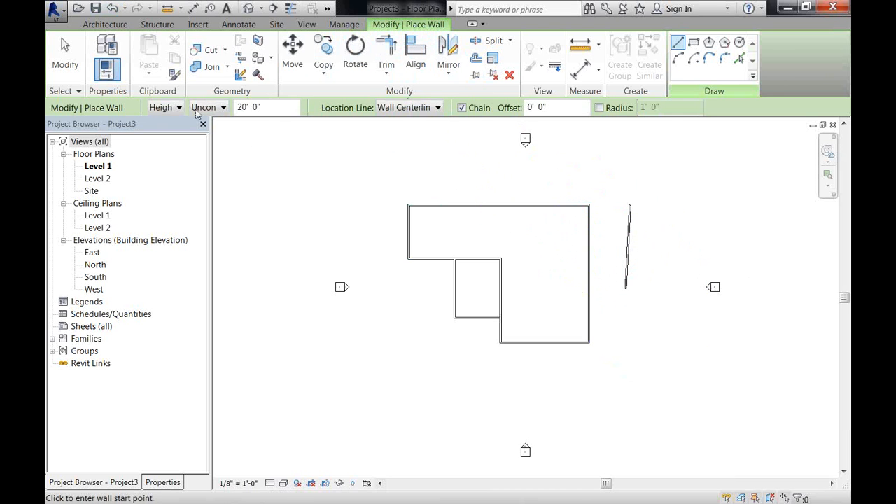
{"action": "left_click", "coordinate": [110, 9]}
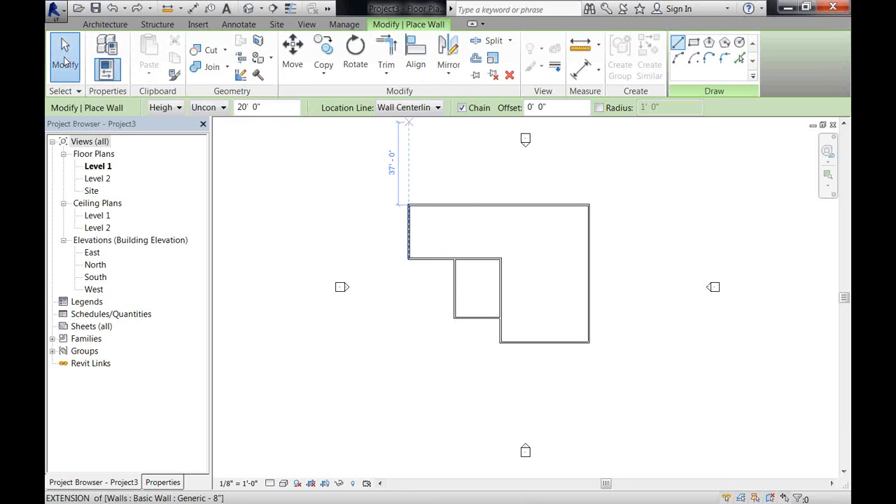
- Move the notch's horizontal wall down to about 35'-6" from the upper exterior wall
{"action": "left_click", "coordinate": [65, 61]}
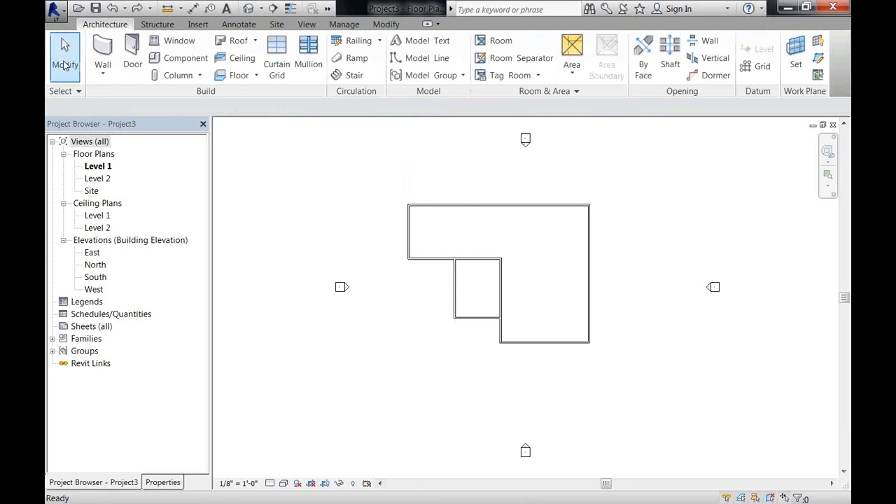
{"action": "left_click", "coordinate": [462, 262]}
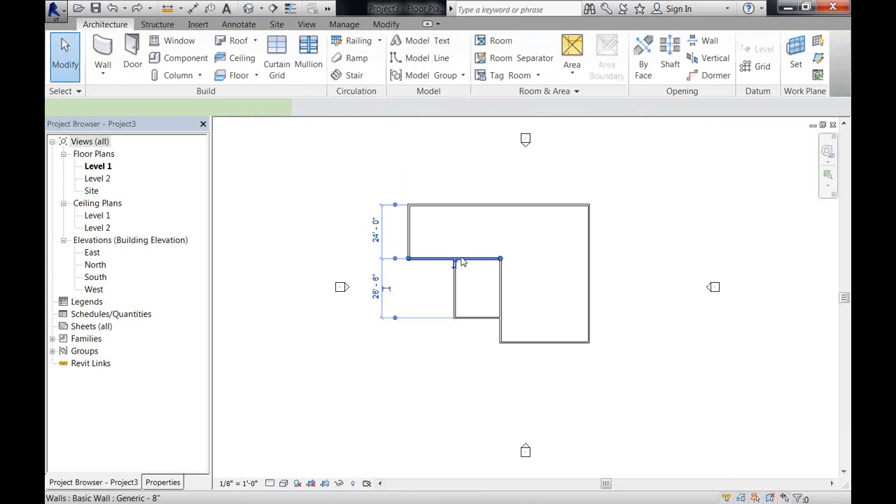
{"action": "left_click_drag", "start_coordinate": [437, 260], "coordinate": [491, 285]}
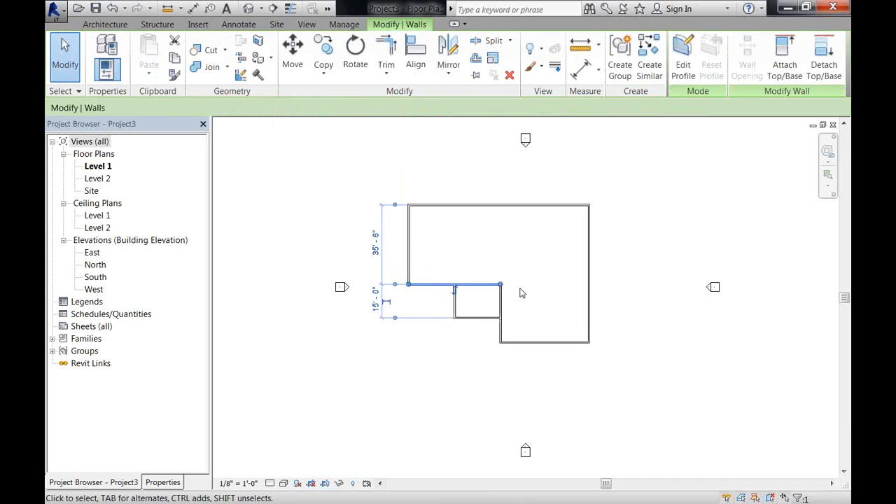
- Move the lowest exterior wall down to about 28'-6" below the small room's lower wall
{"action": "left_click", "coordinate": [515, 343]}
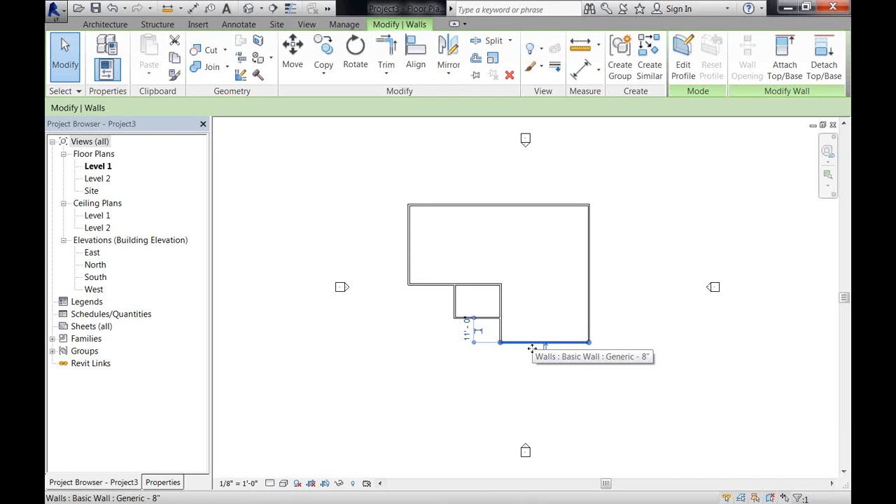
{"action": "left_click_drag", "start_coordinate": [532, 344], "coordinate": [527, 382]}
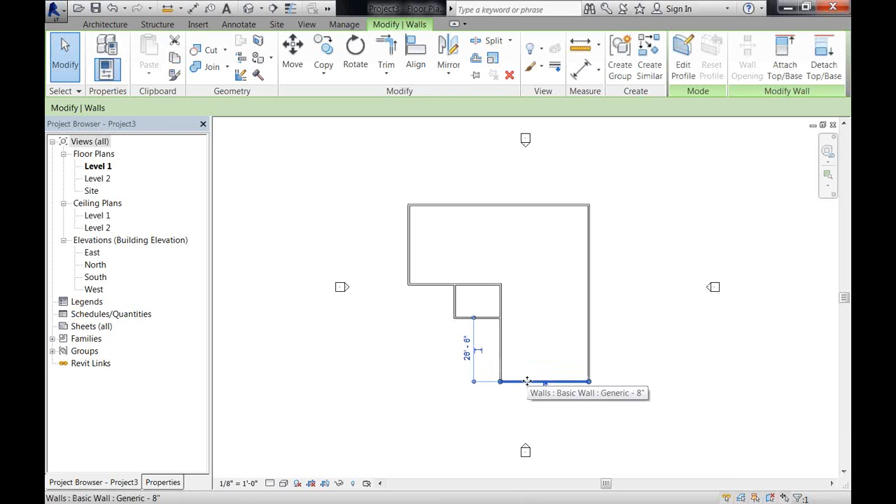
{"action": "scroll", "coordinate": [527, 381], "scroll_direction": "up", "scroll_amount": 1}
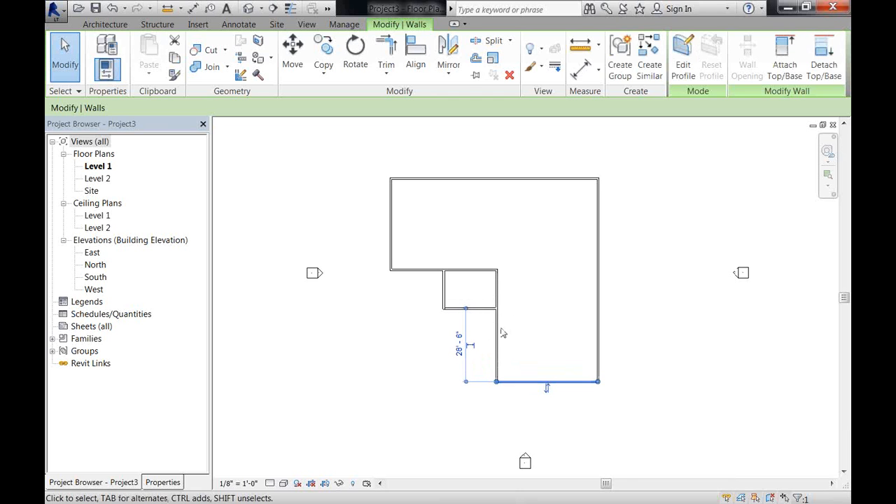
{"action": "left_click", "coordinate": [476, 232]}
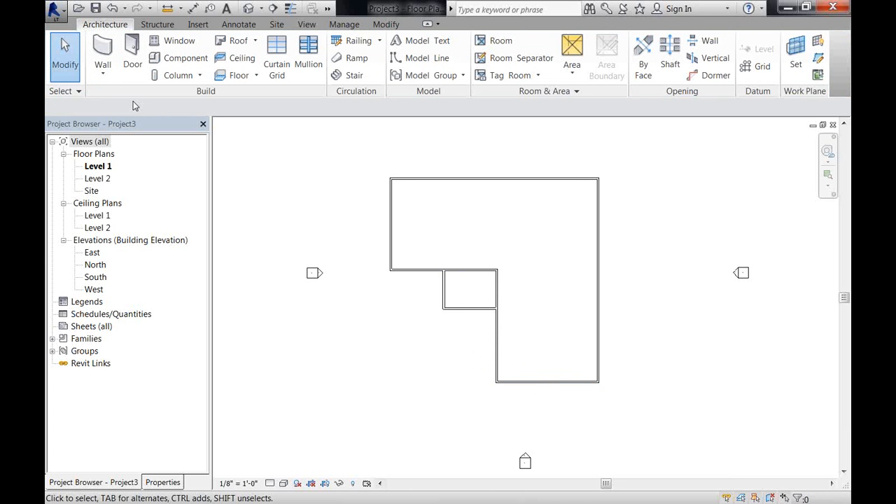
- Start placing walls with an unconnected height of 10' and the location line set to Finish Face: Exterior
{"action": "left_click", "coordinate": [103, 51]}
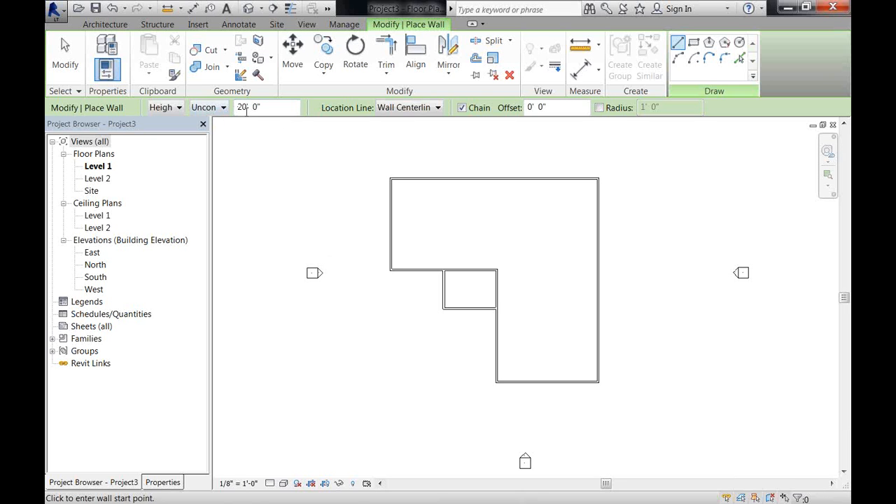
{"action": "left_click_drag", "start_coordinate": [243, 107], "coordinate": [223, 110]}
{"action": "type", "text": "1"}
{"action": "left_click", "coordinate": [437, 108]}
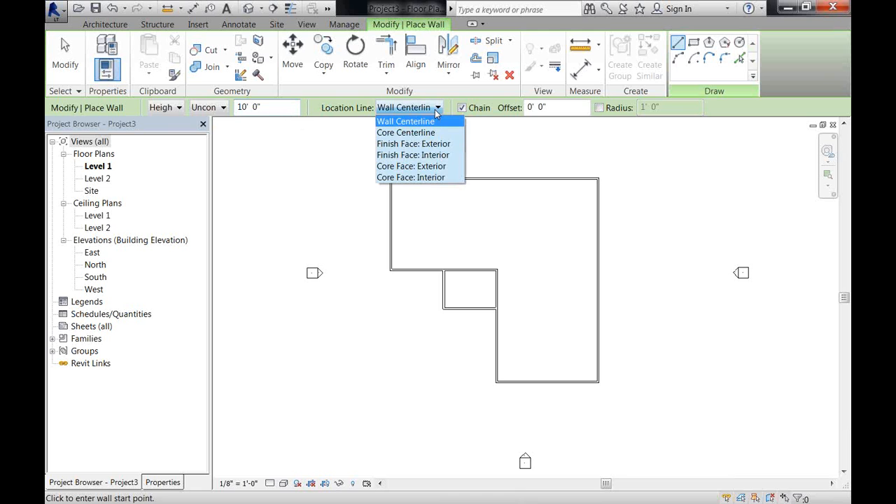
{"action": "left_click", "coordinate": [418, 145]}
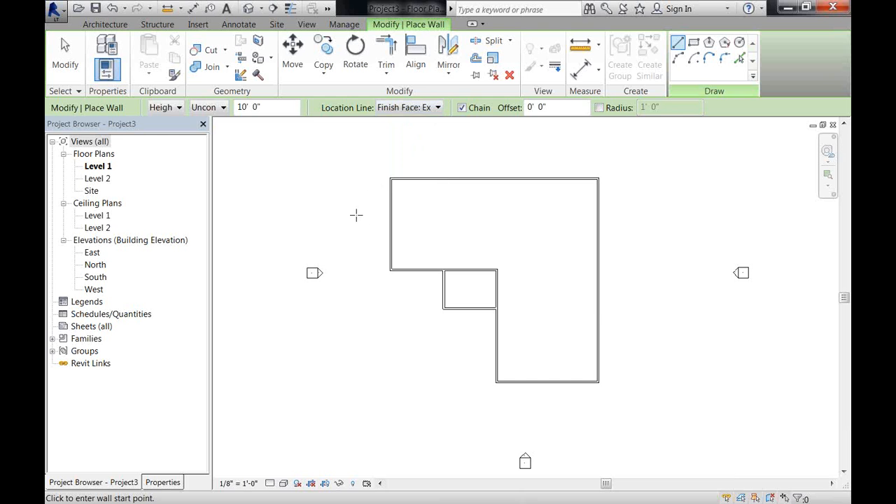
- Draw a freestanding vertical wall about 14'-6" long outside the building's left exterior wall and end wall placement
{"action": "scroll", "coordinate": [357, 215], "scroll_direction": "up", "scroll_amount": 2}
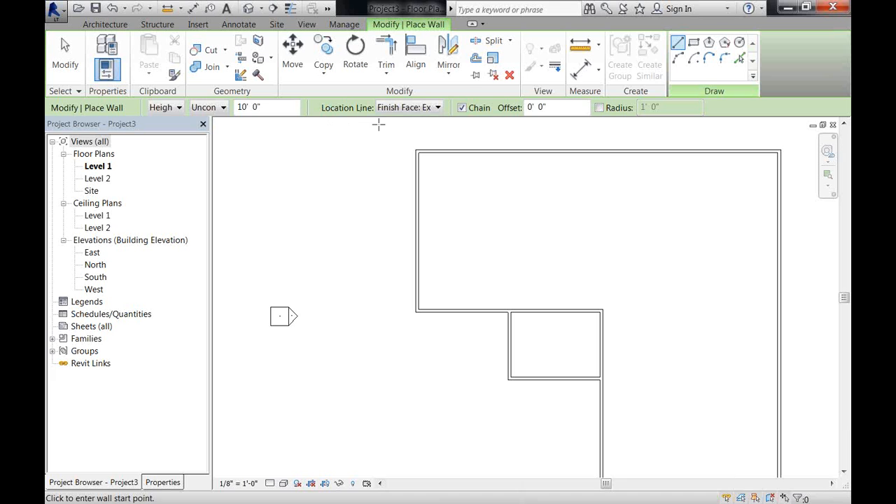
{"action": "left_click", "coordinate": [351, 177]}
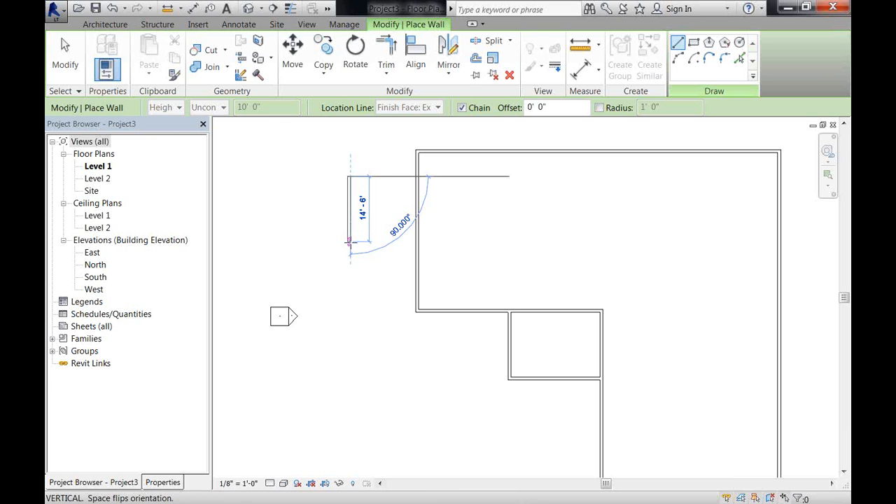
{"action": "left_click", "coordinate": [349, 241]}
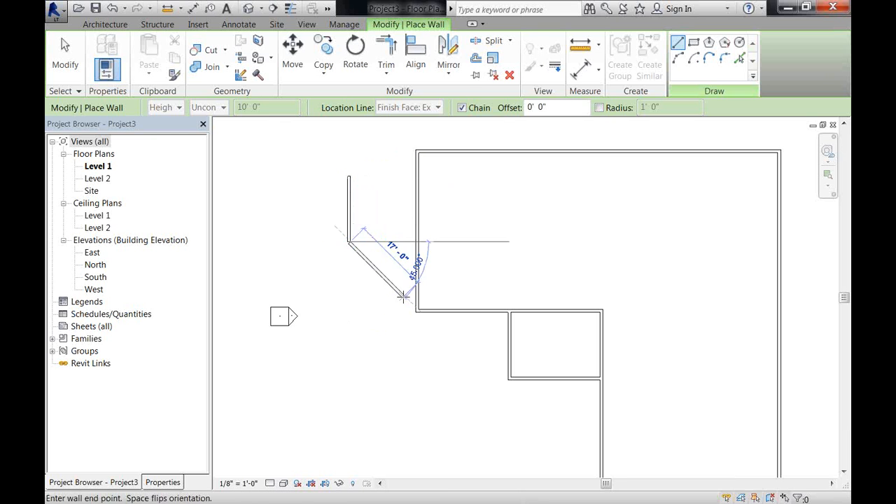
{"action": "key", "text": "Escape"}
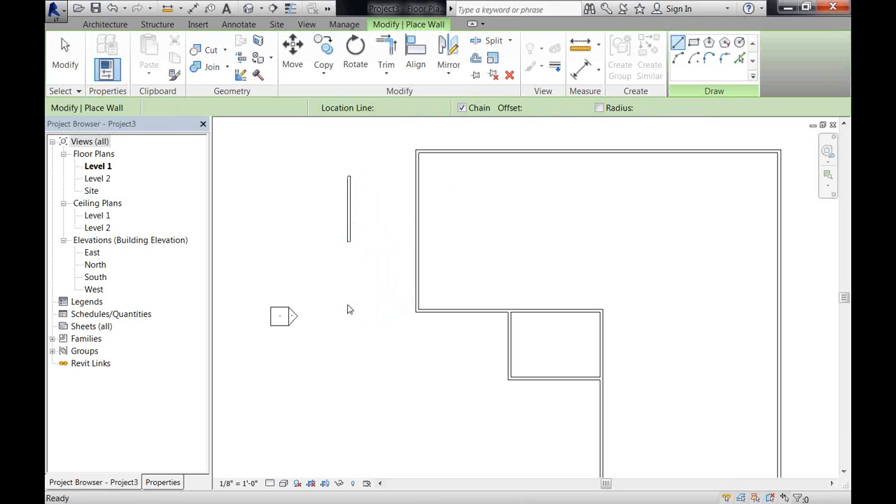
{"action": "key", "text": "Escape"}
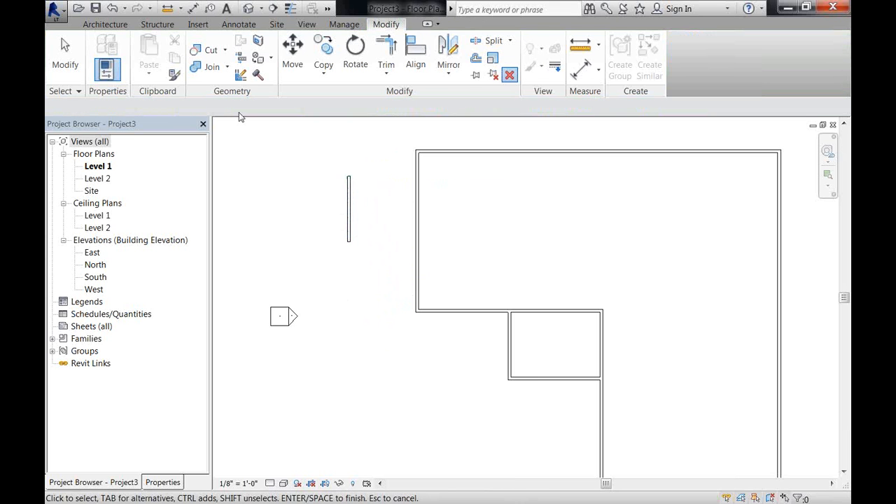
{"action": "left_click", "coordinate": [62, 54]}
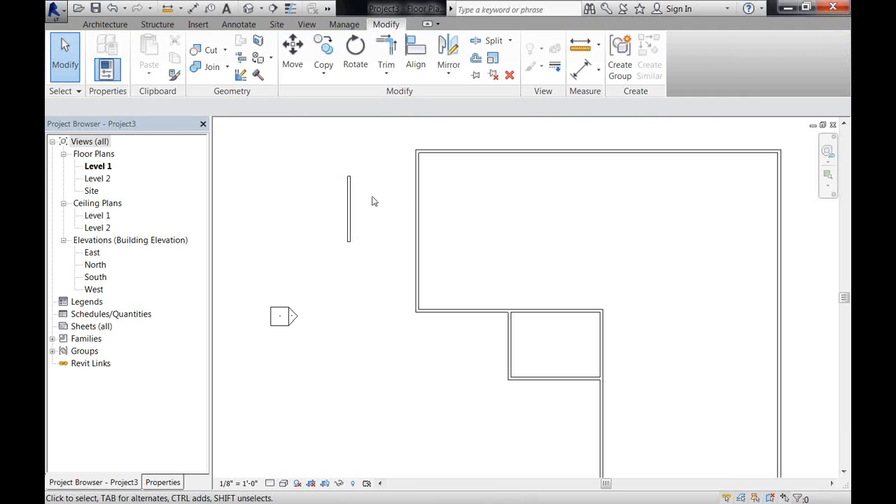
- Inspect the flip controls and temporary dimensions of the freestanding wall and the building's left and upper exterior walls
{"action": "left_click", "coordinate": [349, 207]}
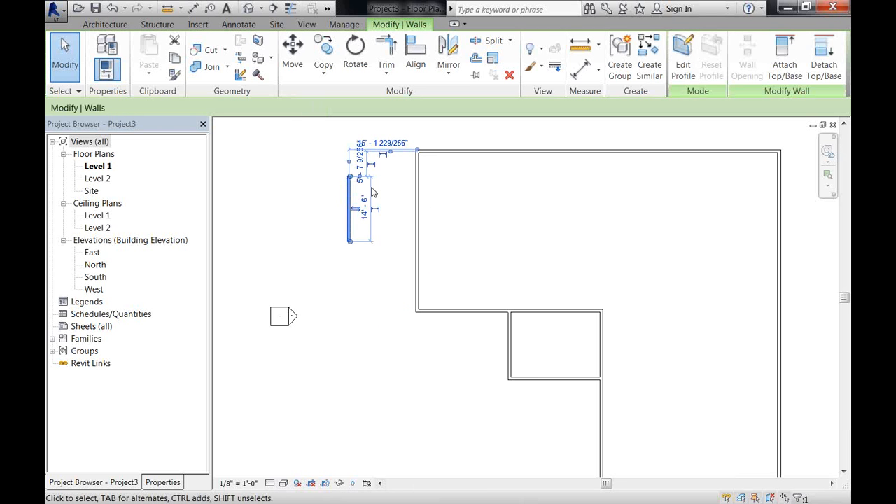
{"action": "scroll", "coordinate": [373, 193], "scroll_direction": "up", "scroll_amount": 1}
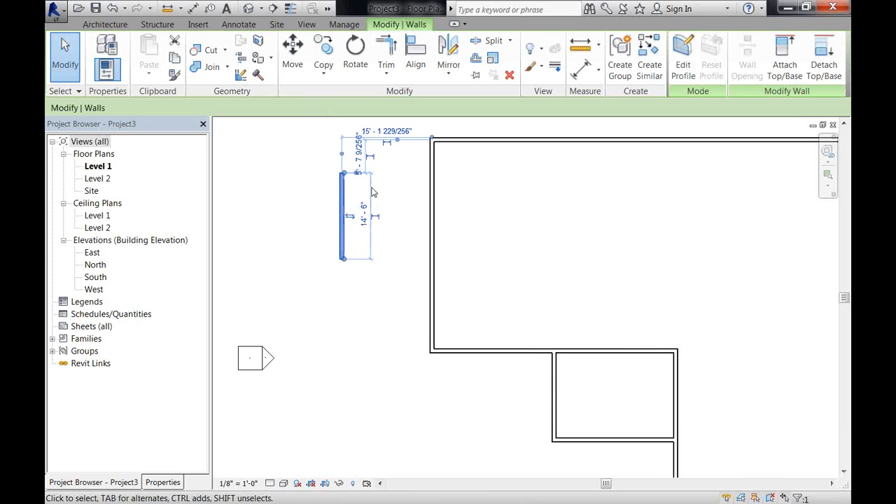
{"action": "left_click", "coordinate": [354, 232]}
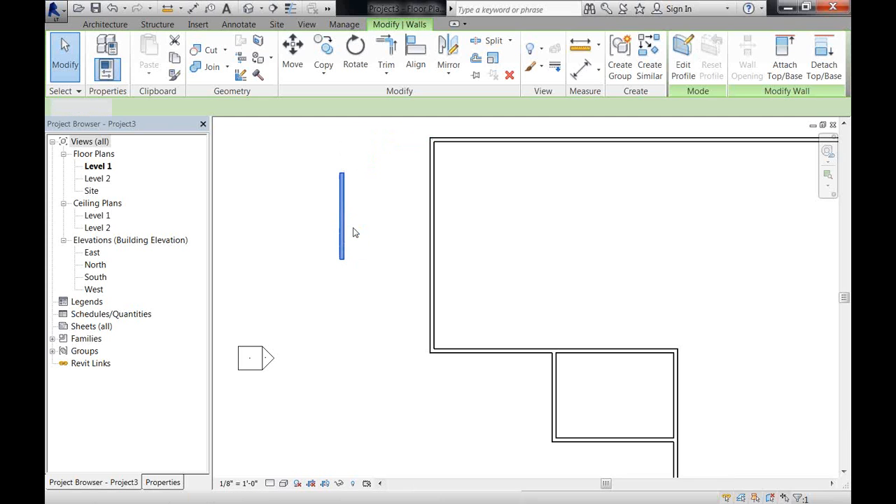
{"action": "scroll", "coordinate": [353, 232], "scroll_direction": "down", "scroll_amount": 4}
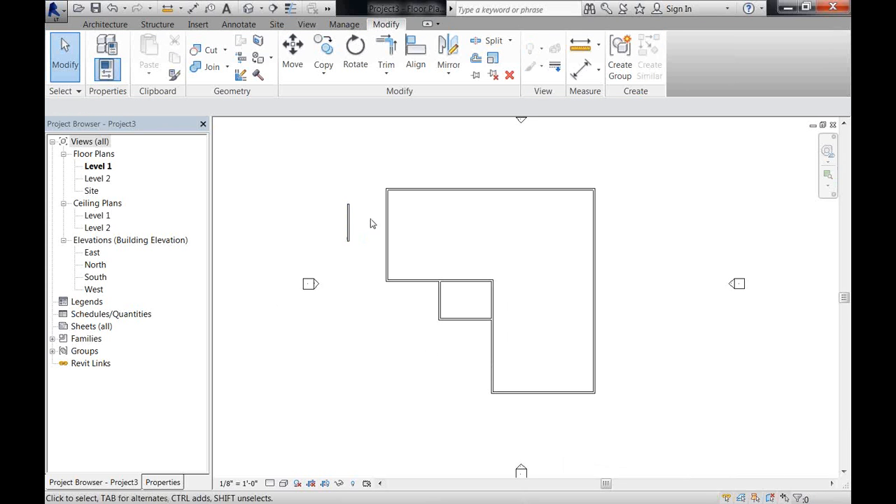
{"action": "left_click", "coordinate": [390, 226]}
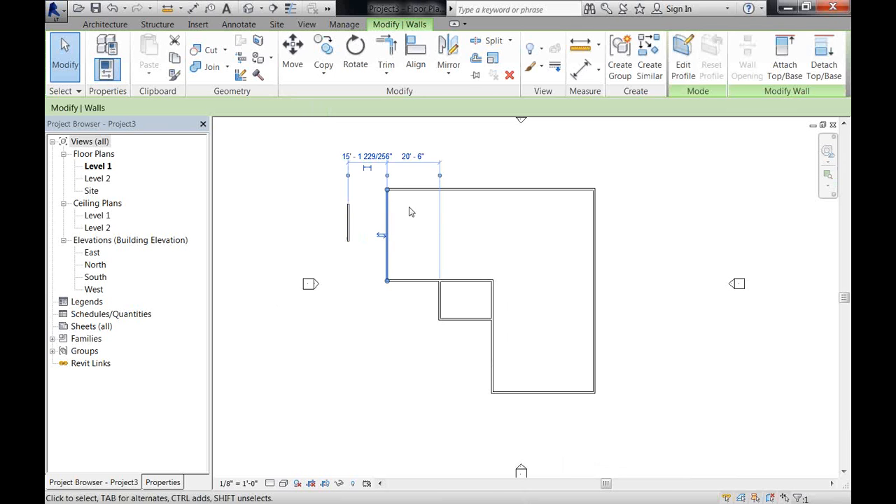
{"action": "left_click", "coordinate": [411, 213]}
{"action": "left_click", "coordinate": [440, 195]}
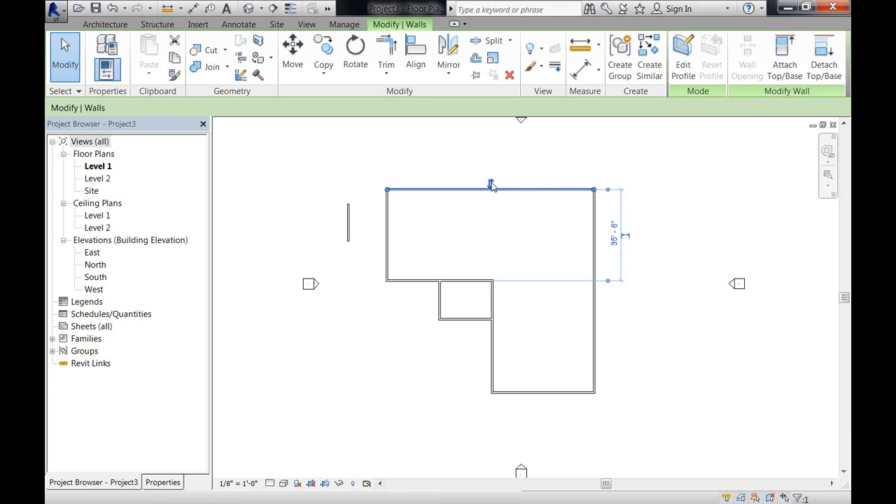
{"action": "key", "text": "Escape"}
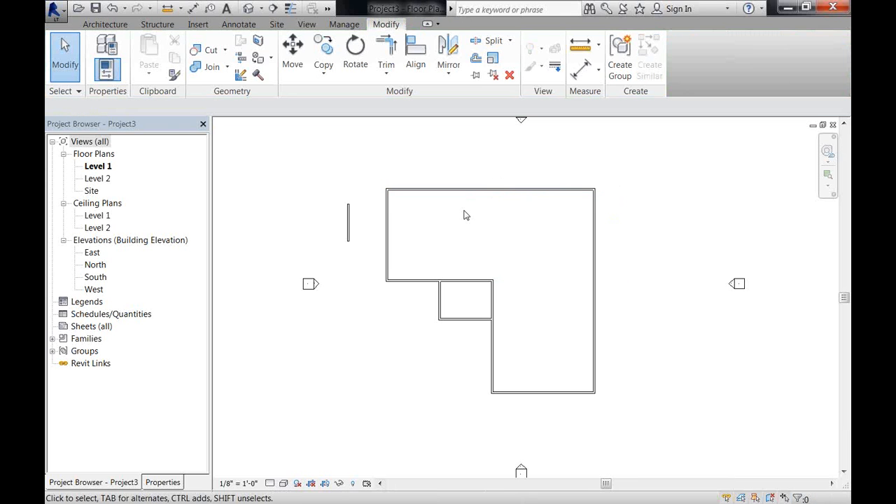
- Swing the freestanding wall's lower endpoint up toward the building so the wall runs horizontally, about 6'-6" long
{"action": "left_click", "coordinate": [352, 237]}
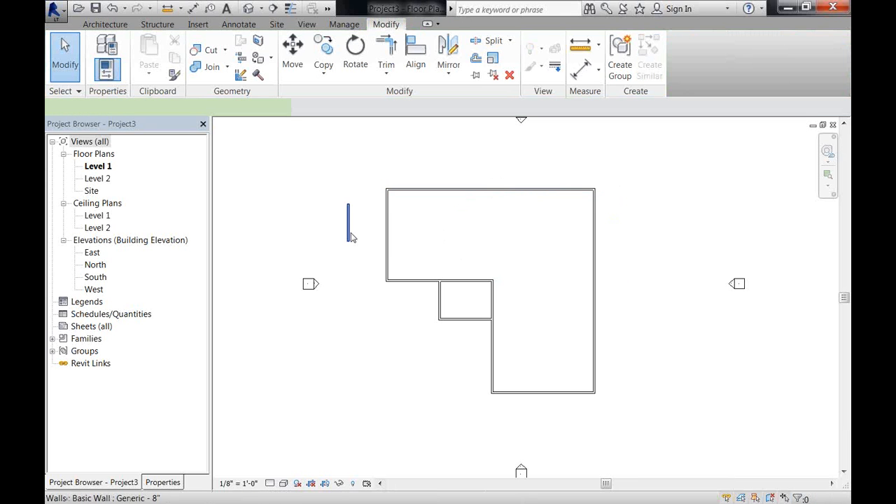
{"action": "left_click_drag", "start_coordinate": [349, 240], "coordinate": [388, 204]}
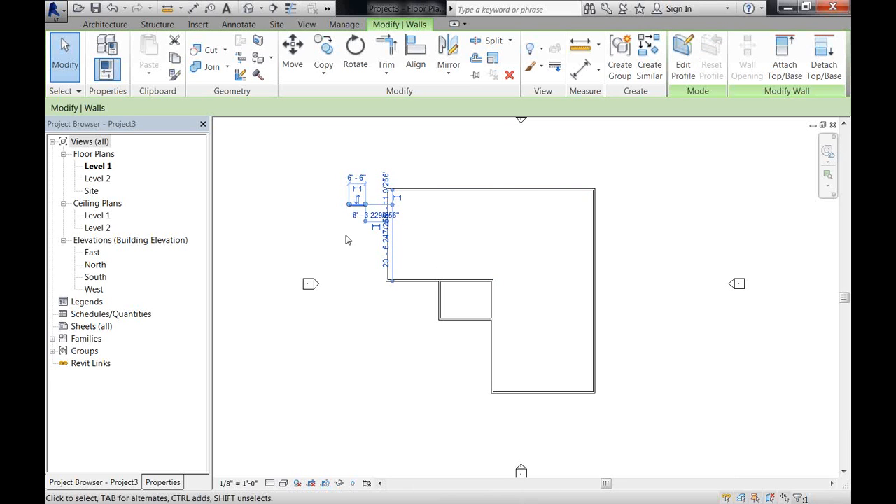
{"action": "left_click", "coordinate": [370, 297]}
{"action": "scroll", "coordinate": [493, 450], "scroll_direction": "down", "scroll_amount": 1}
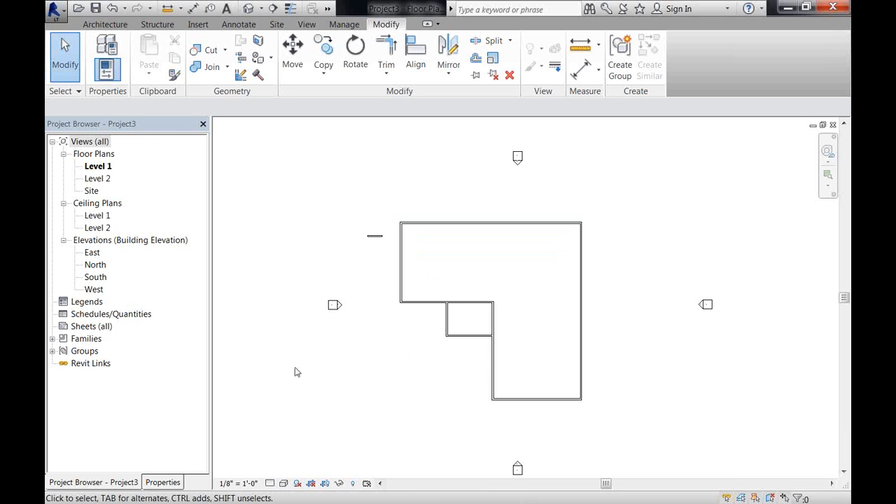
- View the East and South elevations to compare the freestanding wall's height with the building walls
{"action": "left_click", "coordinate": [93, 253]}
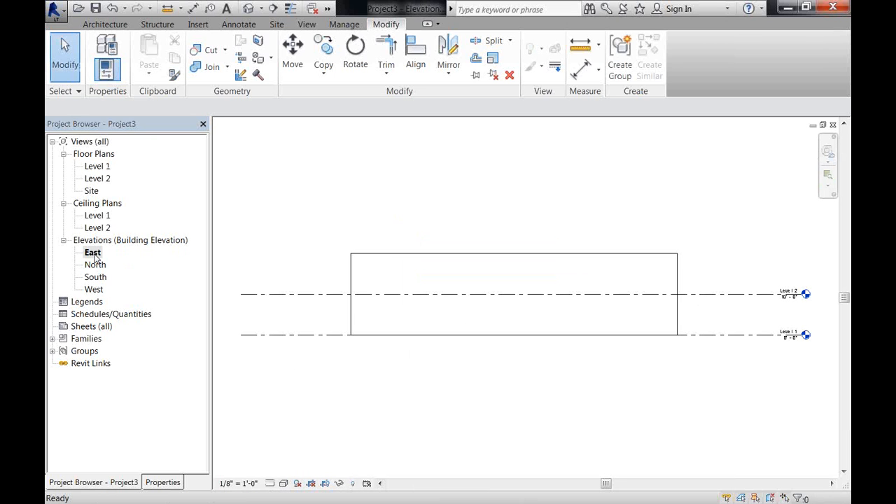
{"action": "double_click", "coordinate": [96, 277]}
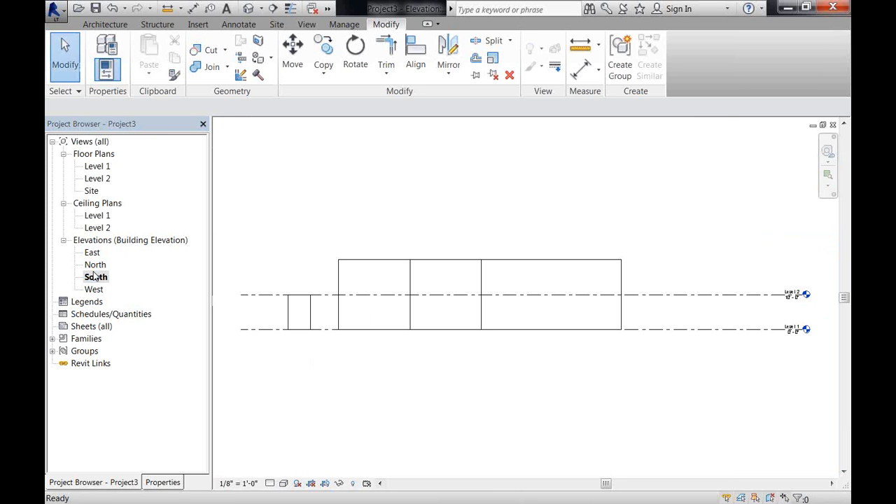
{"action": "scroll", "coordinate": [299, 290], "scroll_direction": "up", "scroll_amount": 3}
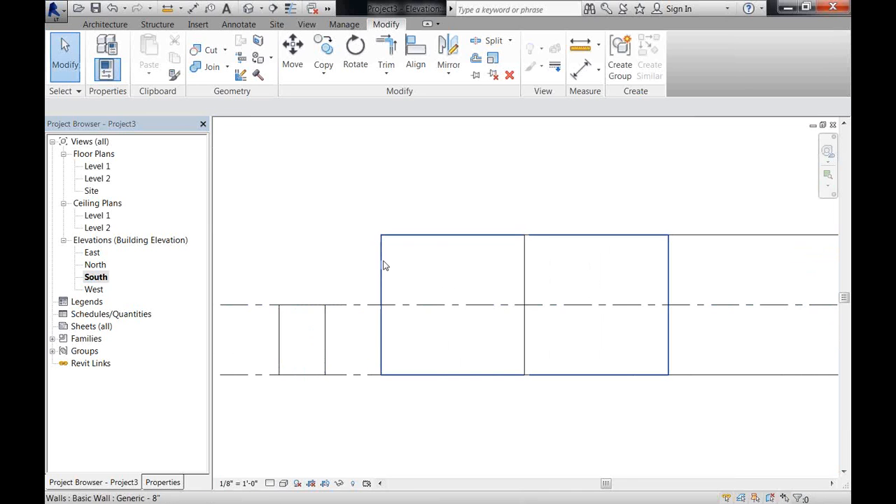
{"action": "scroll", "coordinate": [378, 293], "scroll_direction": "down", "scroll_amount": 2}
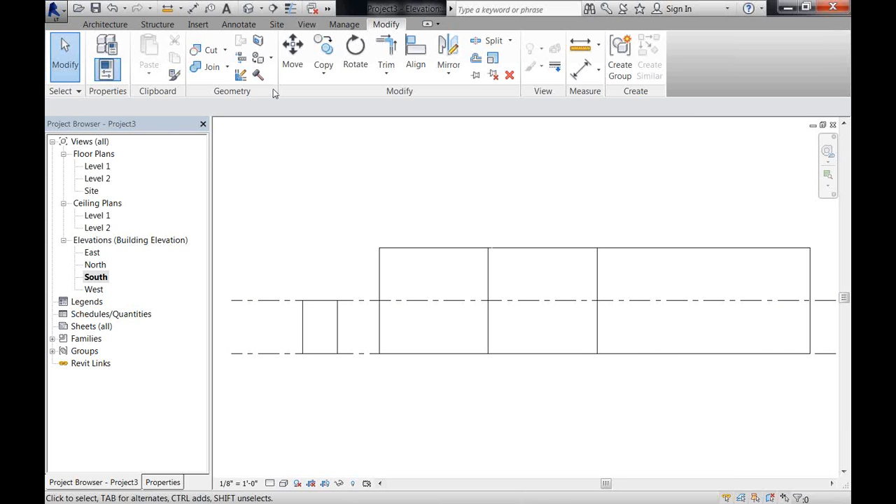
- Open the default 3D view, tile all open views and fit the model in the 3D view
{"action": "left_click", "coordinate": [248, 9]}
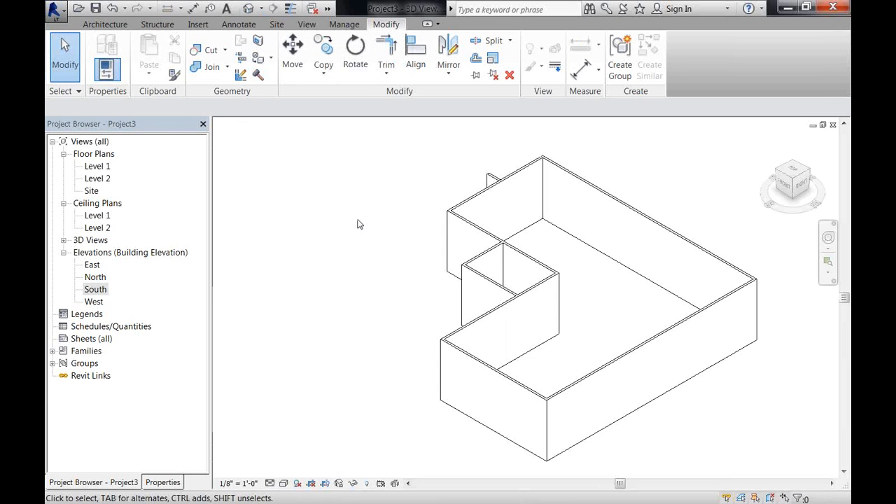
{"action": "key", "text": "w"}
{"action": "key", "text": "t"}
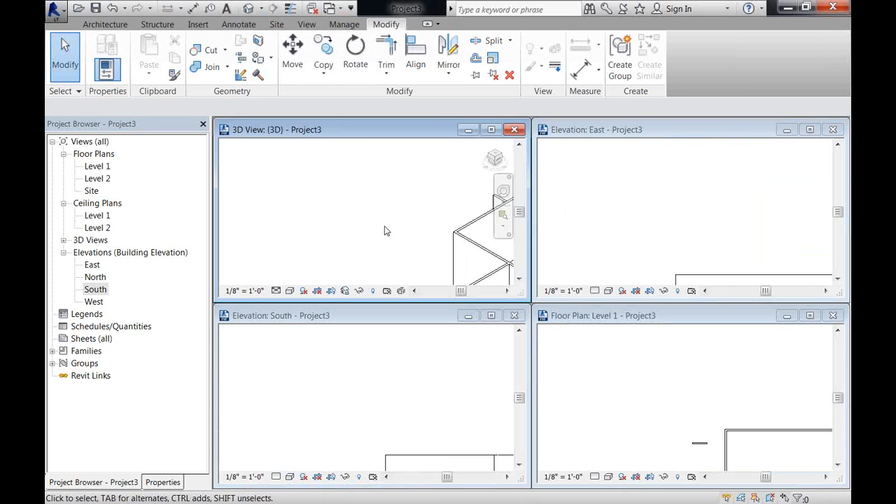
{"action": "key", "text": "z"}
{"action": "key", "text": "f"}
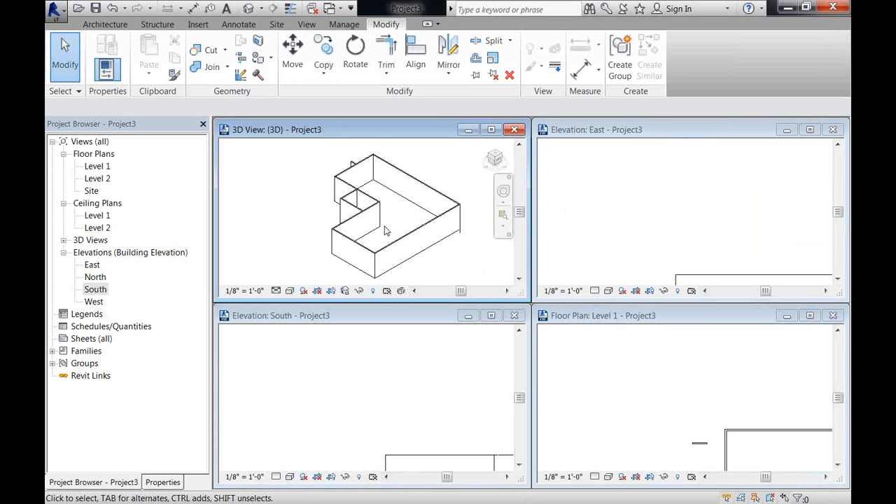
- Fit the model in the tiled South elevation, Level 1 floor plan and East elevation views
{"action": "left_click", "coordinate": [396, 385]}
{"action": "key", "text": "z"}
{"action": "key", "text": "f"}
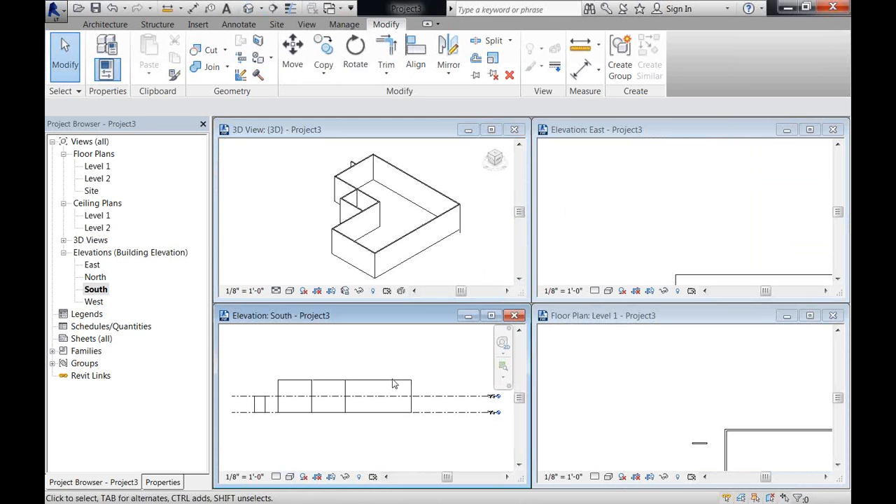
{"action": "left_click", "coordinate": [680, 420]}
{"action": "key", "text": "z"}
{"action": "key", "text": "f"}
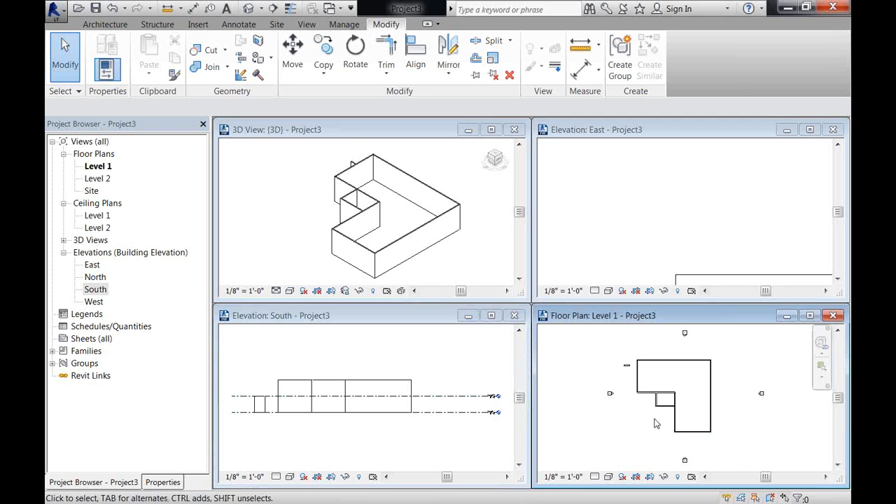
{"action": "left_click", "coordinate": [635, 225]}
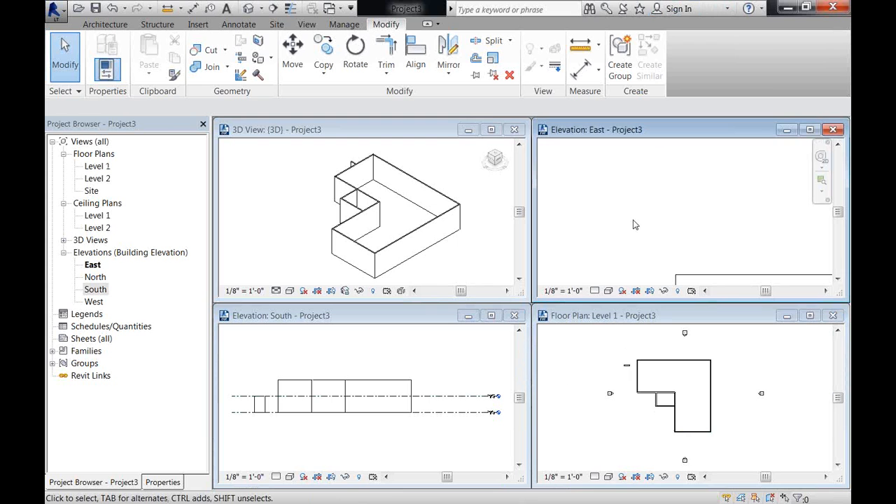
{"action": "key", "text": "z"}
{"action": "key", "text": "f"}
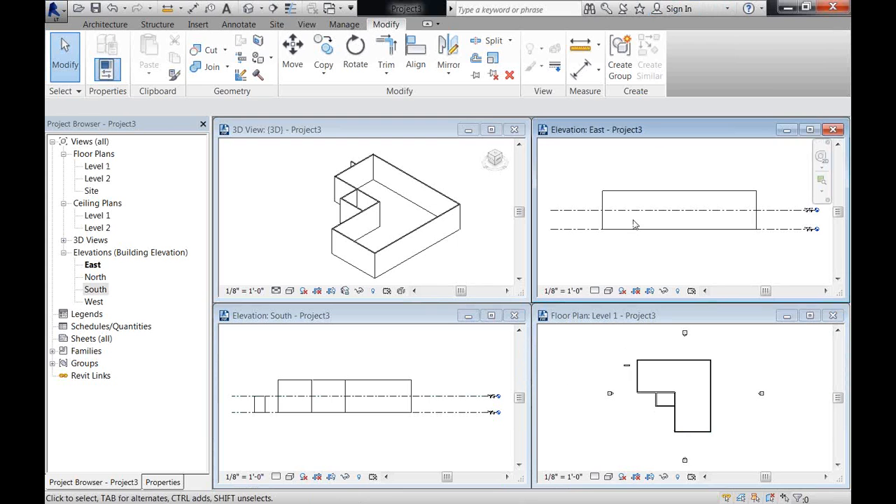
- Select the short freestanding wall in the South elevation to check its highlighting across the tiled views, and deselect it
{"action": "left_click", "coordinate": [421, 372]}
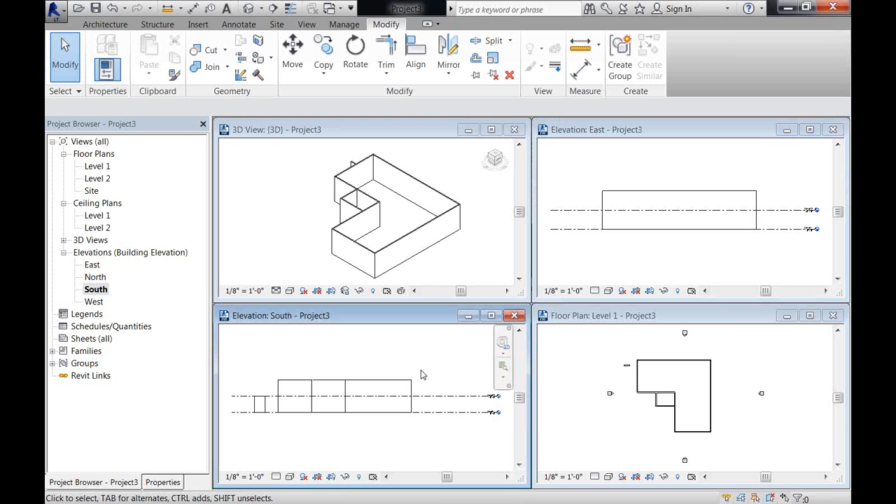
{"action": "left_click", "coordinate": [266, 405]}
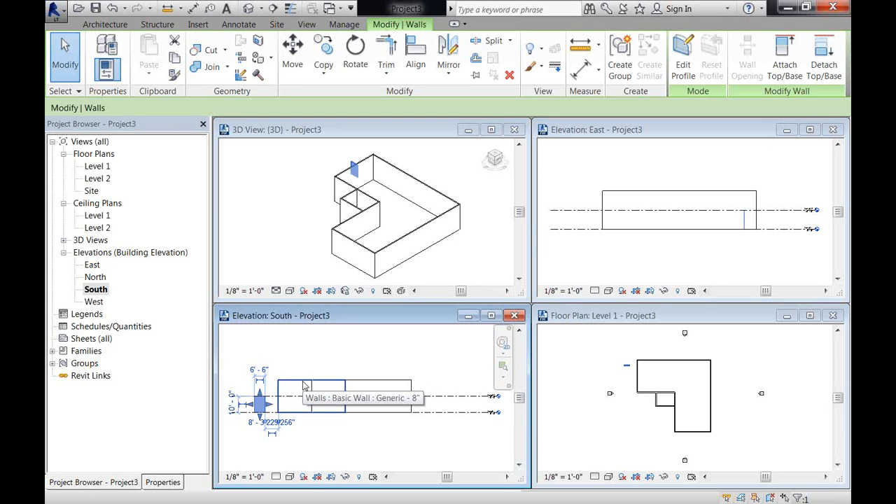
{"action": "key", "text": "Escape"}
{"action": "scroll", "coordinate": [473, 432], "scroll_direction": "up", "scroll_amount": 1}
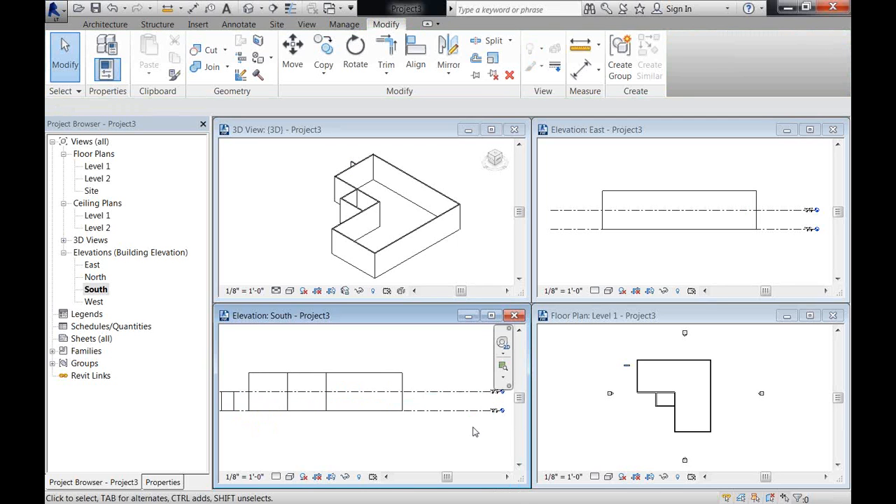
{"action": "scroll", "coordinate": [473, 432], "scroll_direction": "up", "scroll_amount": 1}
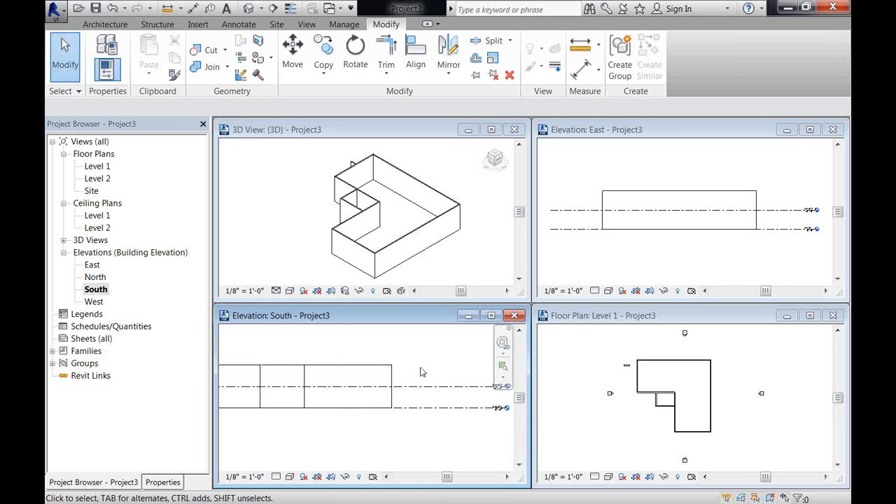
- Maximize the Level 1 floor plan and fit the whole plan in the view
{"action": "left_click", "coordinate": [458, 277]}
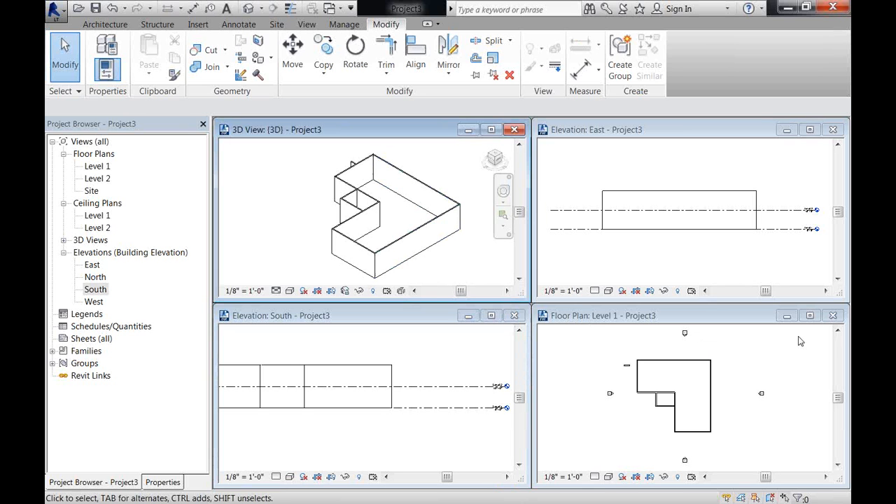
{"action": "left_click", "coordinate": [810, 316]}
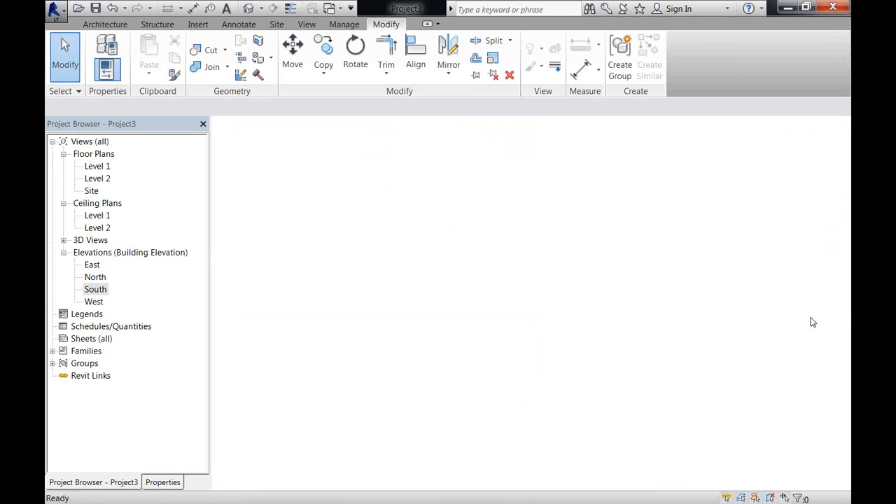
{"action": "scroll", "coordinate": [285, 307], "scroll_direction": "up", "scroll_amount": 2}
{"action": "middle_click", "coordinate": [305, 304]}
{"action": "middle_click", "coordinate": [305, 304]}
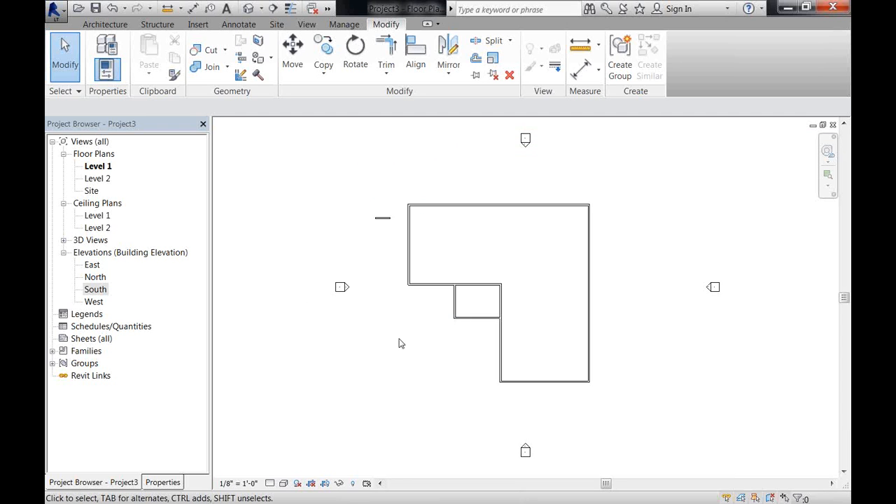
{"action": "scroll", "coordinate": [375, 342], "scroll_direction": "up", "scroll_amount": 1}
{"action": "scroll", "coordinate": [376, 342], "scroll_direction": "down", "scroll_amount": 2}
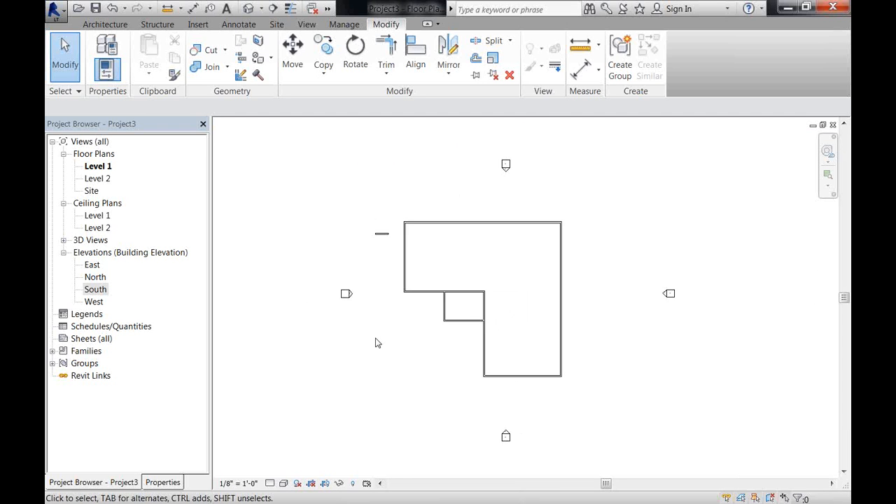
- Place a Single-Flush 34" x 84" door in the southernmost wall of the Level 1 plan, about 8'-0" from its west corner
{"action": "scroll", "coordinate": [375, 342], "scroll_direction": "up", "scroll_amount": 1}
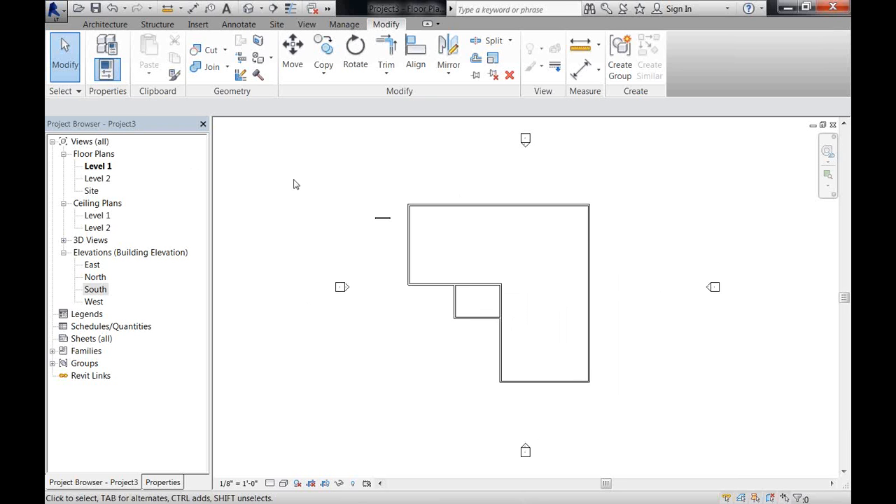
{"action": "left_click", "coordinate": [101, 24]}
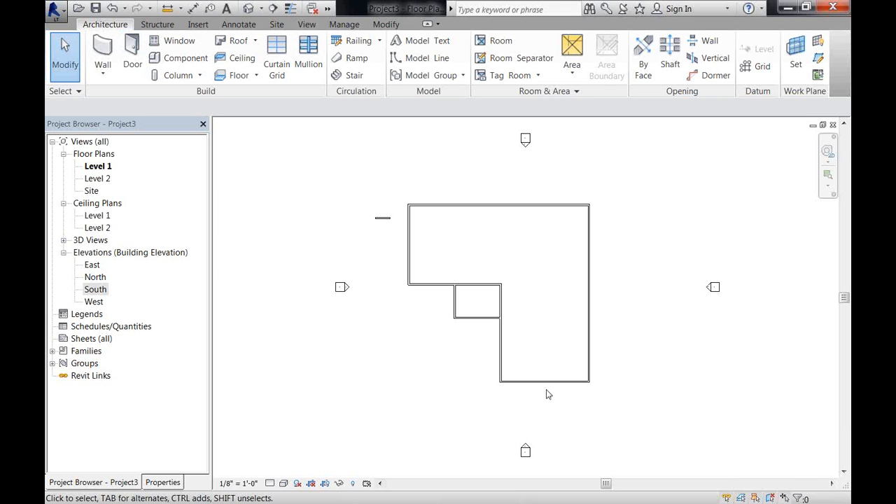
{"action": "scroll", "coordinate": [548, 394], "scroll_direction": "up", "scroll_amount": 3}
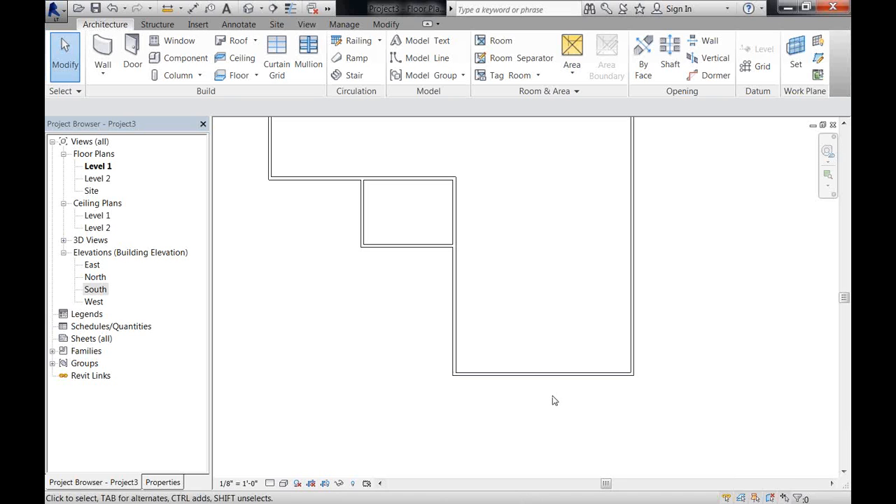
{"action": "scroll", "coordinate": [553, 400], "scroll_direction": "down", "scroll_amount": 2}
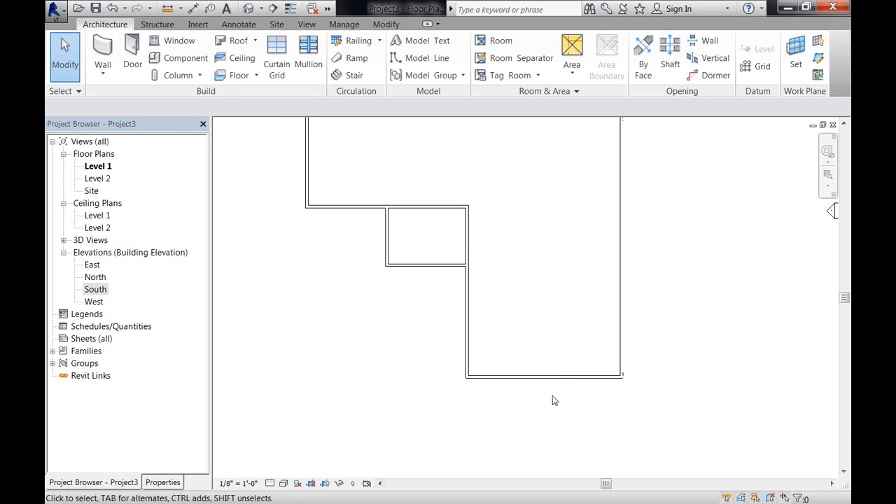
{"action": "middle_click_drag", "start_coordinate": [536, 296], "coordinate": [554, 335]}
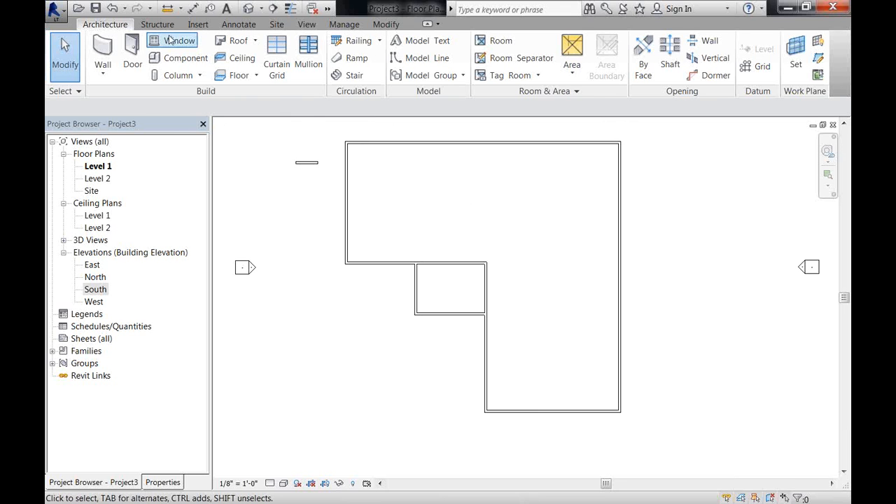
{"action": "left_click", "coordinate": [131, 48]}
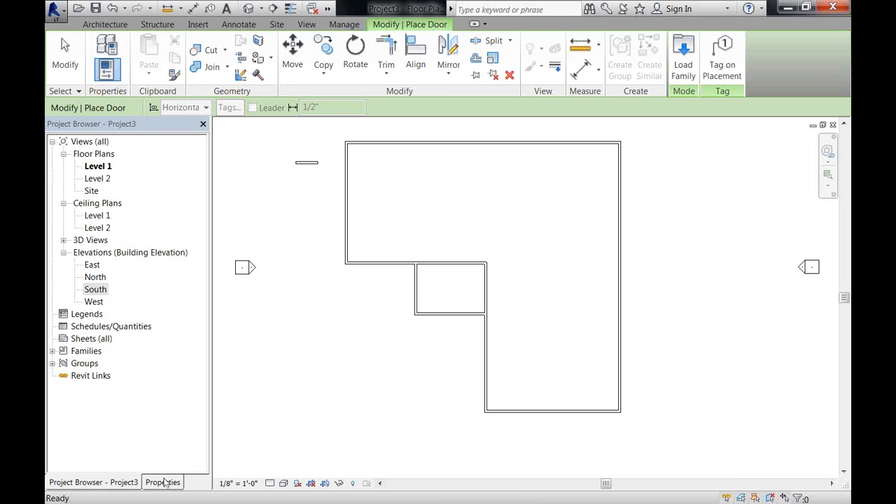
{"action": "left_click", "coordinate": [163, 482]}
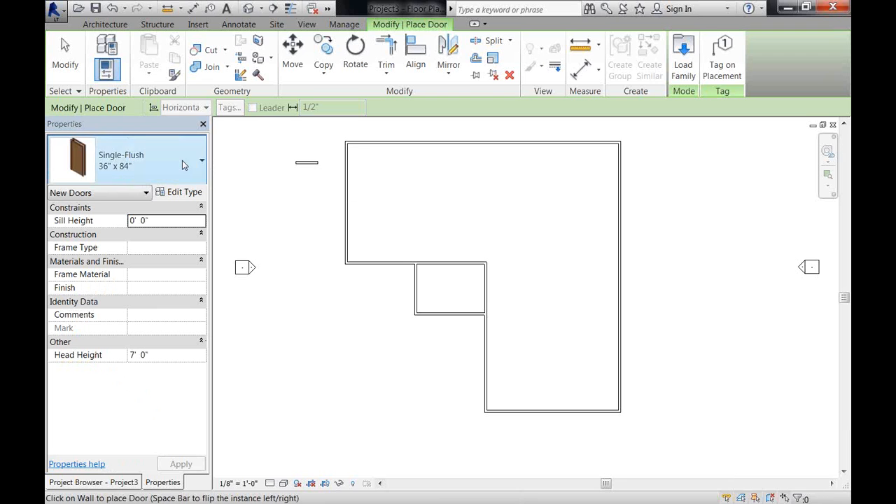
{"action": "left_click", "coordinate": [198, 163]}
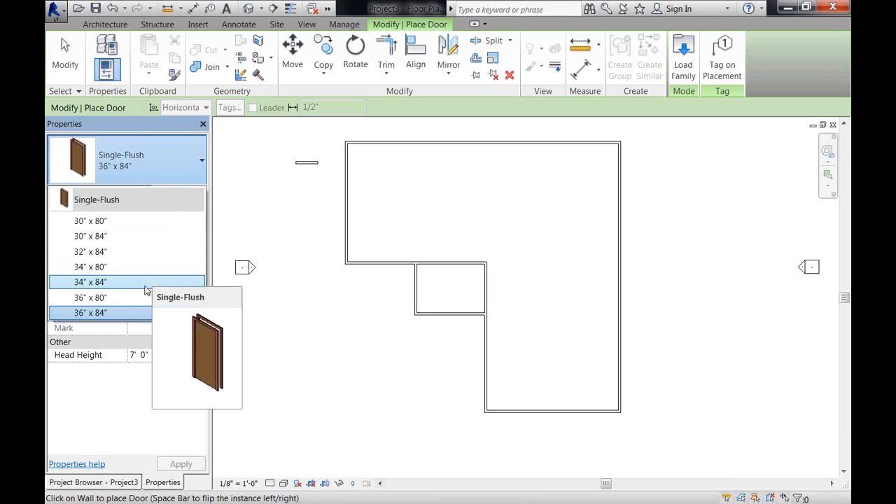
{"action": "left_click", "coordinate": [146, 288]}
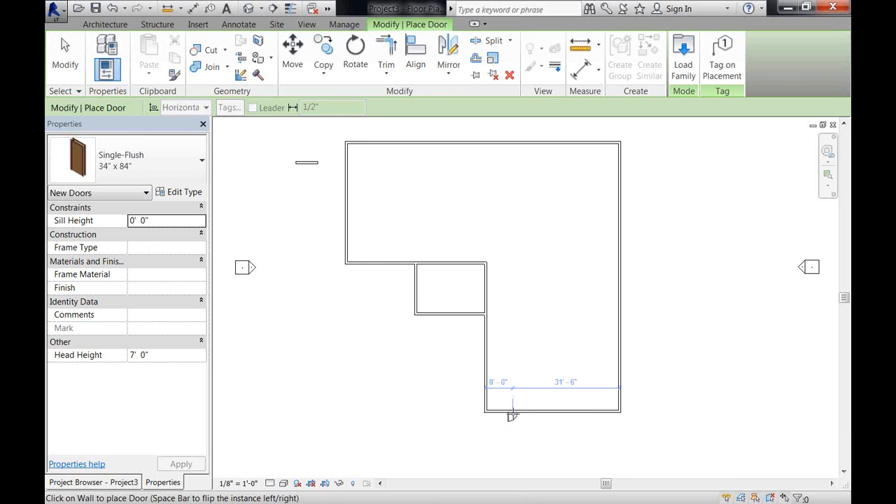
{"action": "left_click", "coordinate": [511, 416]}
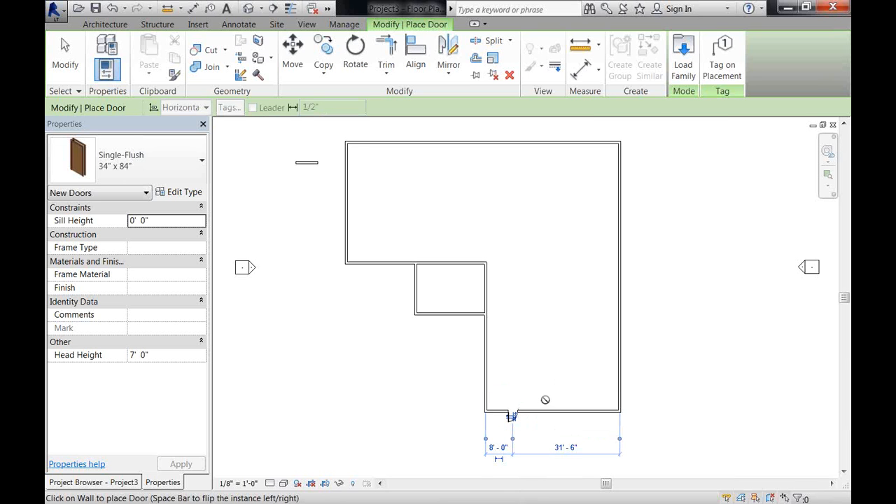
{"action": "scroll", "coordinate": [545, 400], "scroll_direction": "up", "scroll_amount": 3}
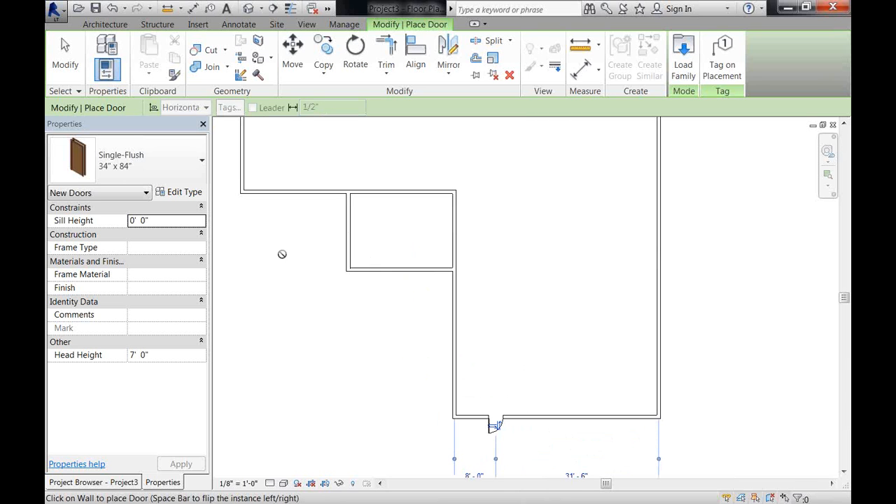
- Review the Single-Flush door sizes available in the project and end door placement
{"action": "left_click", "coordinate": [201, 163]}
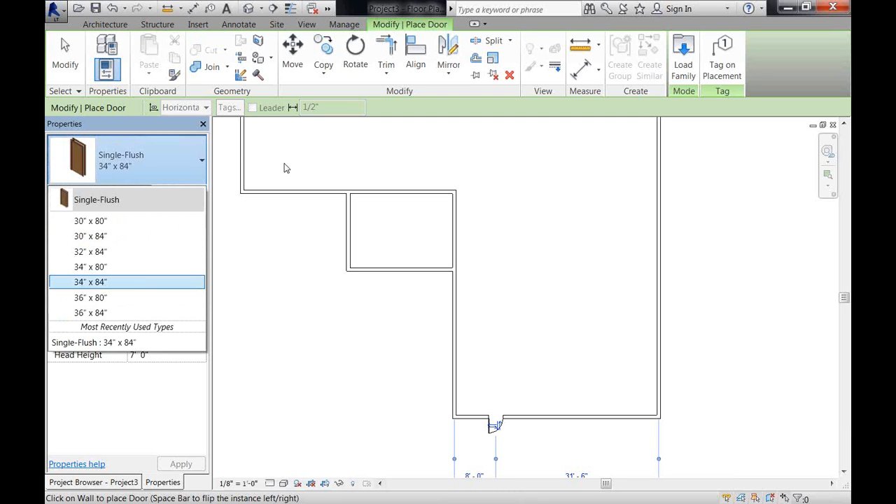
{"action": "left_click", "coordinate": [202, 164]}
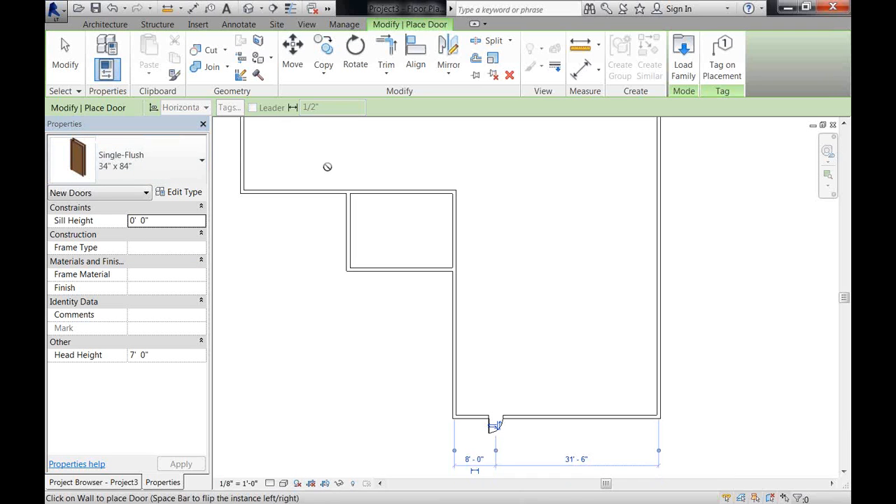
{"action": "key", "text": "Escape"}
{"action": "key", "text": "Escape"}
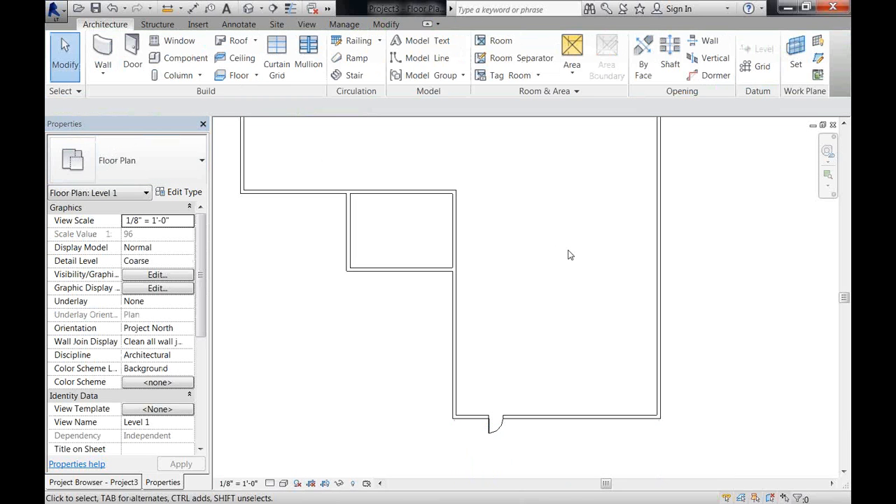
- Load the Double-Glass 2 door family from the Doors folder of the US Imperial library
{"action": "left_click", "coordinate": [134, 56]}
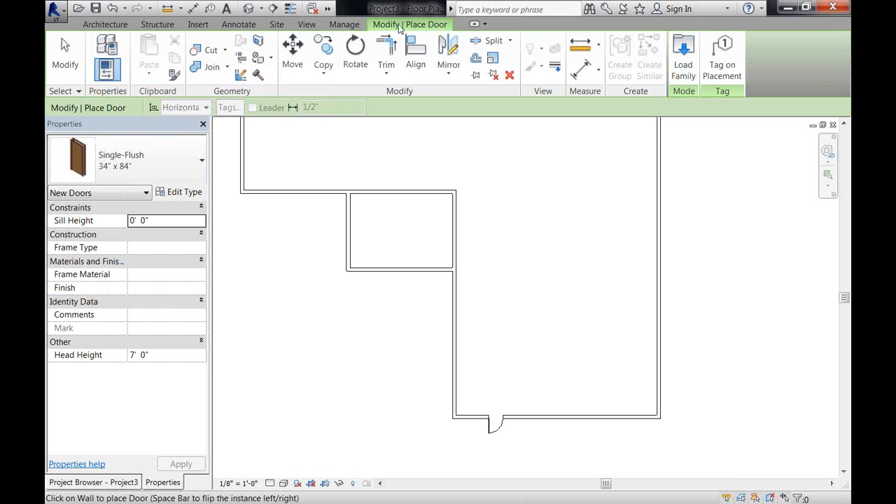
{"action": "left_click", "coordinate": [684, 52]}
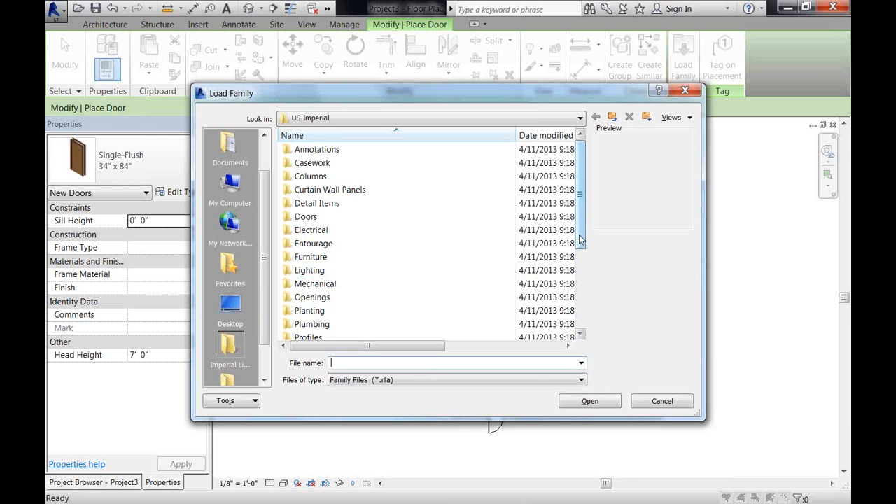
{"action": "mouse_move", "coordinate": [580, 240]}
{"action": "left_mouse_down"}
{"action": "mouse_move", "coordinate": [574, 346]}
{"action": "mouse_move", "coordinate": [568, 231]}
{"action": "left_mouse_up"}
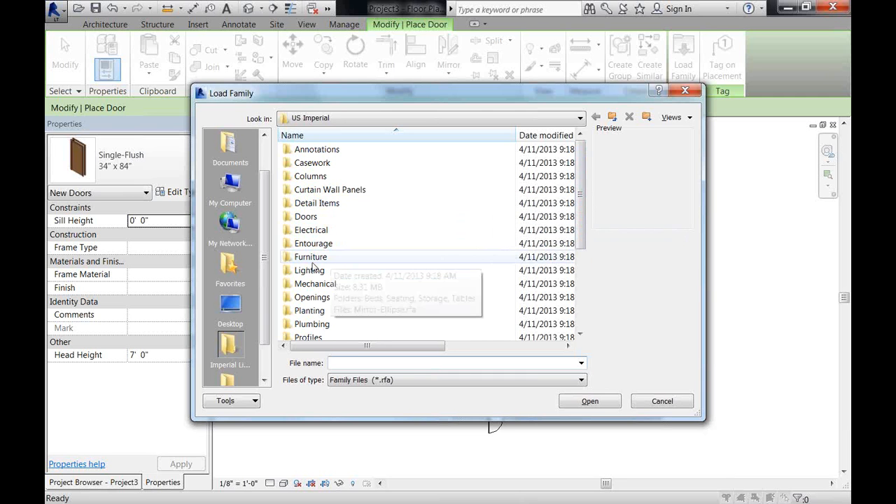
{"action": "double_click", "coordinate": [312, 218]}
{"action": "left_click", "coordinate": [342, 190]}
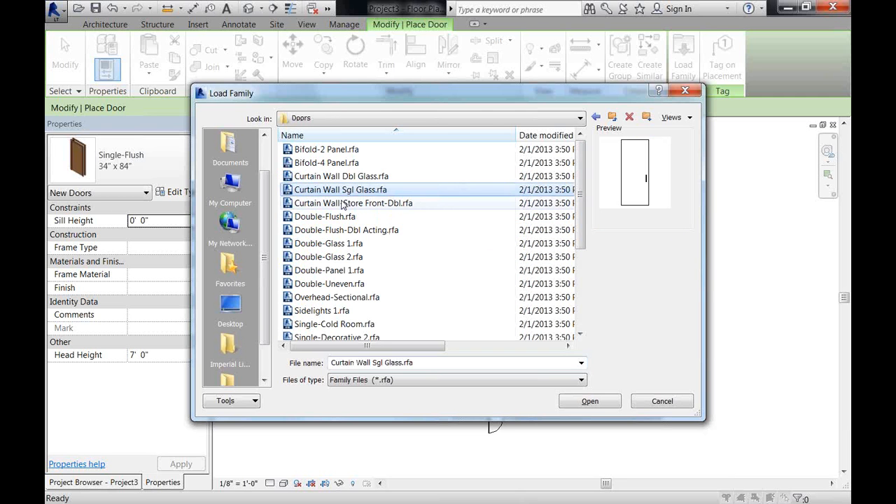
{"action": "left_click", "coordinate": [333, 258]}
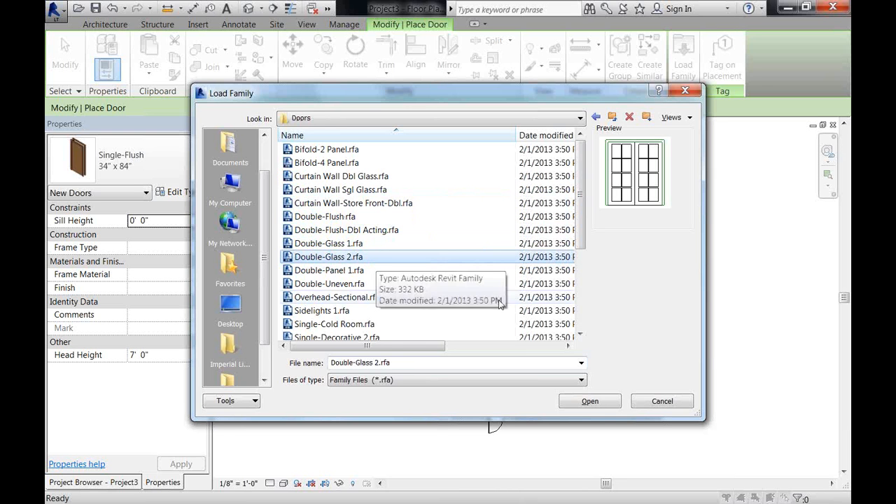
{"action": "left_click", "coordinate": [598, 404]}
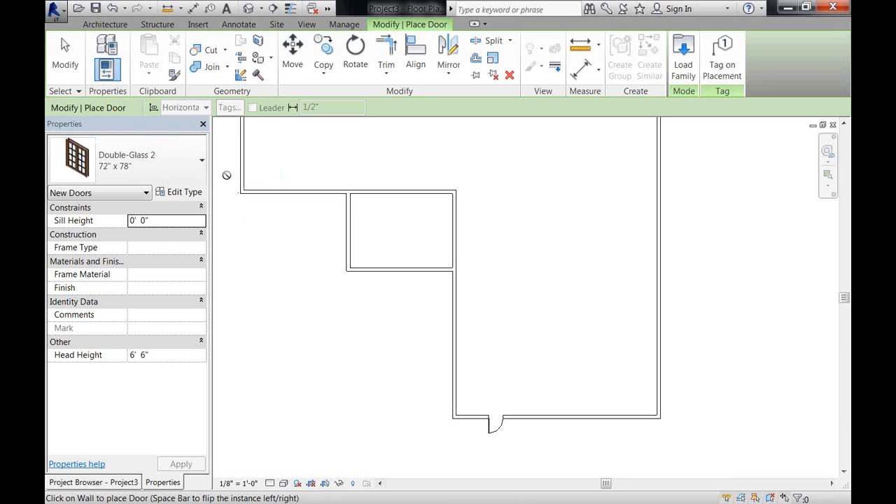
- Place a Double-Glass 2 72" x 78" door midway between the single door and the southeast corner, then review the door types
{"action": "left_click", "coordinate": [575, 421]}
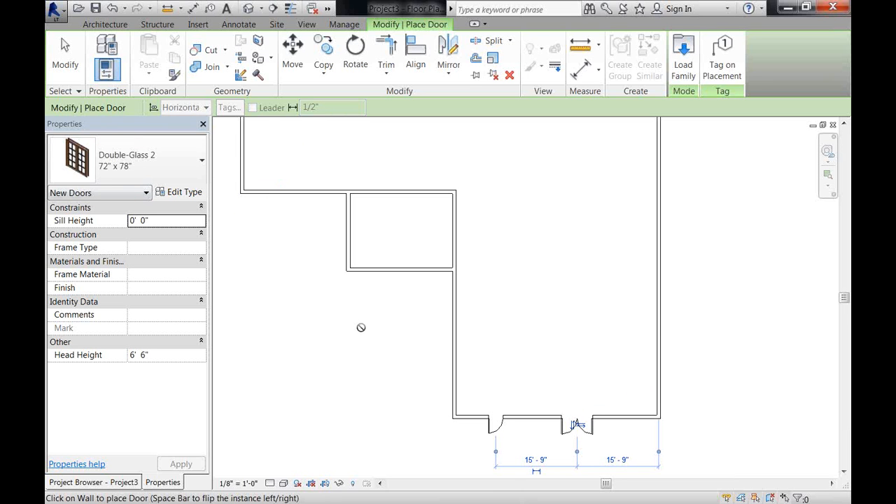
{"action": "left_click", "coordinate": [201, 163]}
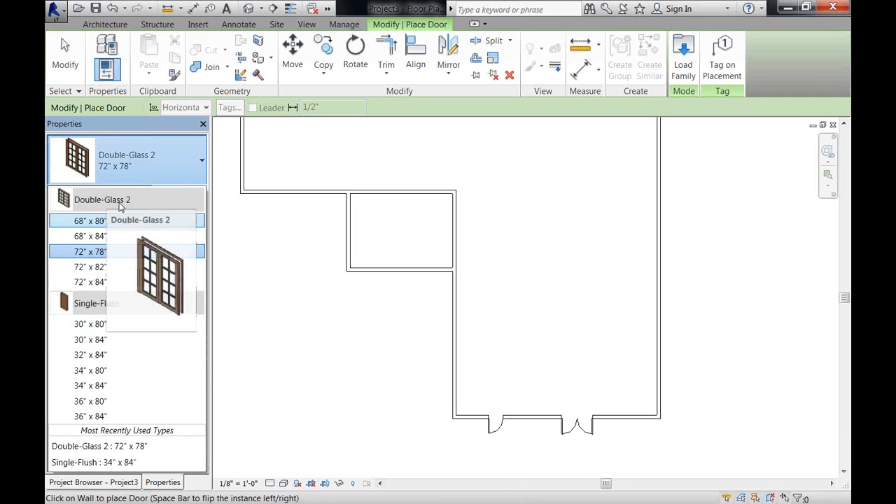
{"action": "mouse_move", "coordinate": [133, 266]}
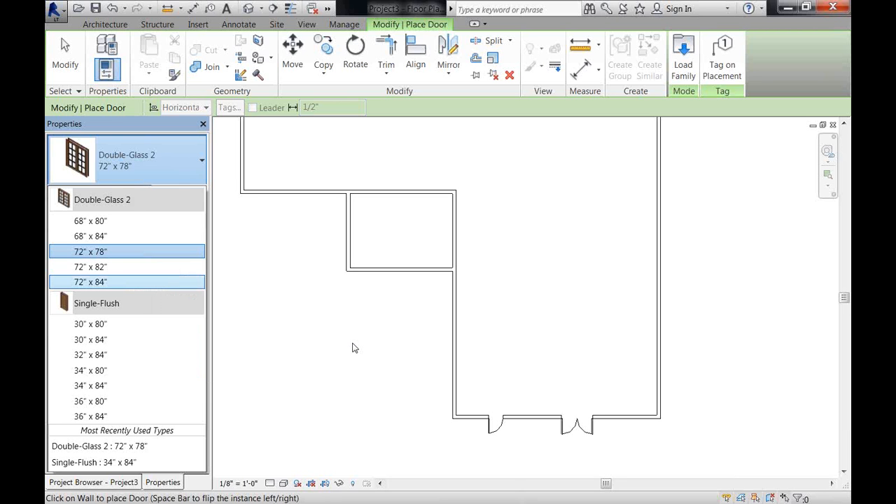
{"action": "key", "text": "Escape"}
{"action": "key", "text": "Escape"}
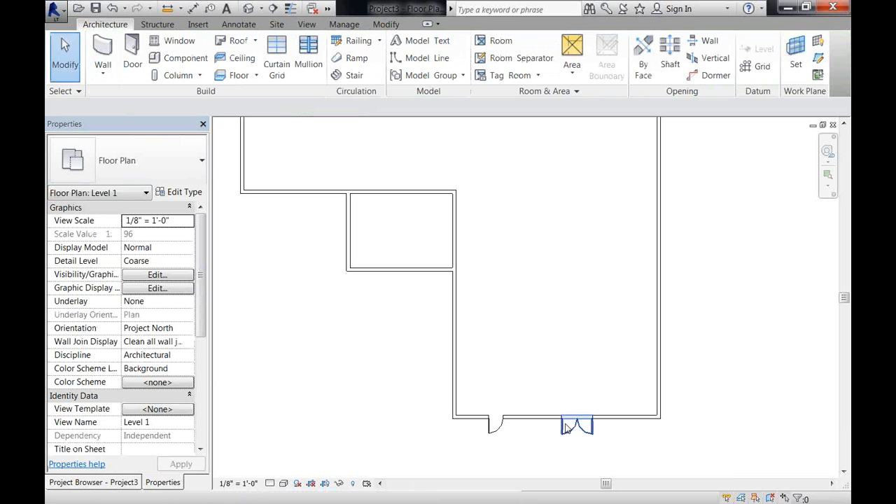
- Place Fixed 36" x 48" windows: one centred in the small room's south wall and two in the west wing's south wall, about 8'-6" apart
{"action": "left_click", "coordinate": [164, 44]}
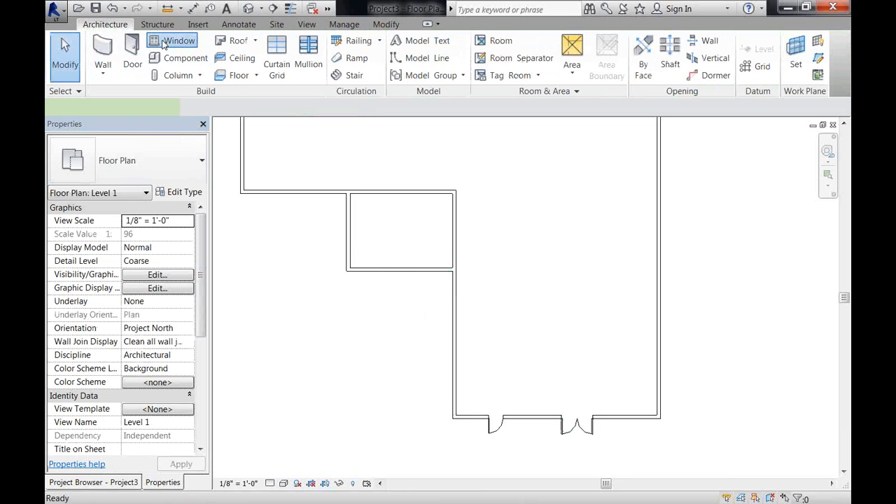
{"action": "left_click", "coordinate": [401, 269]}
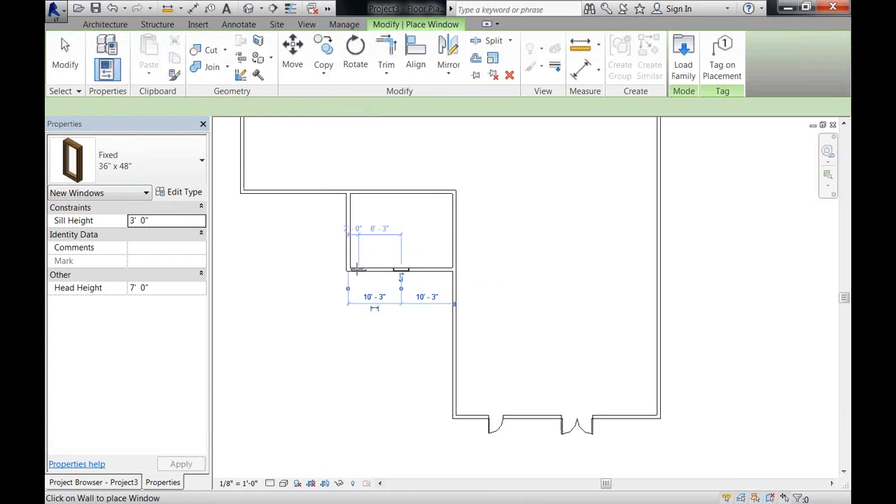
{"action": "left_click", "coordinate": [314, 187]}
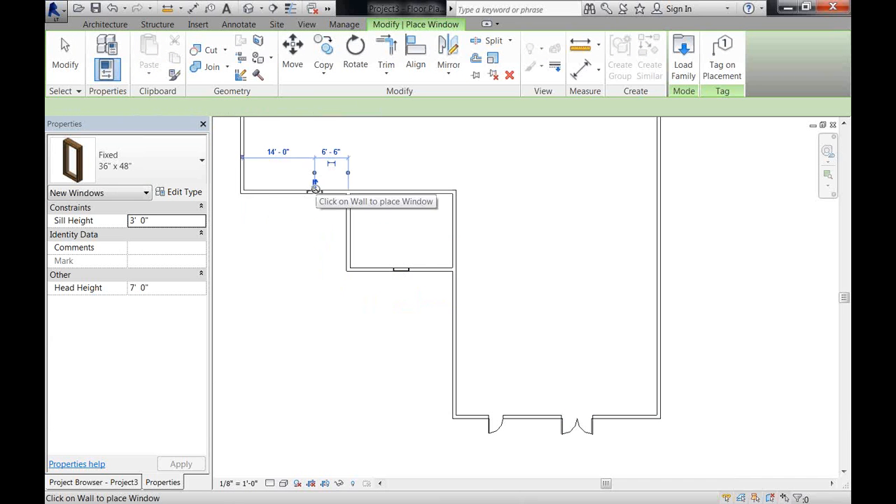
{"action": "left_click", "coordinate": [270, 188]}
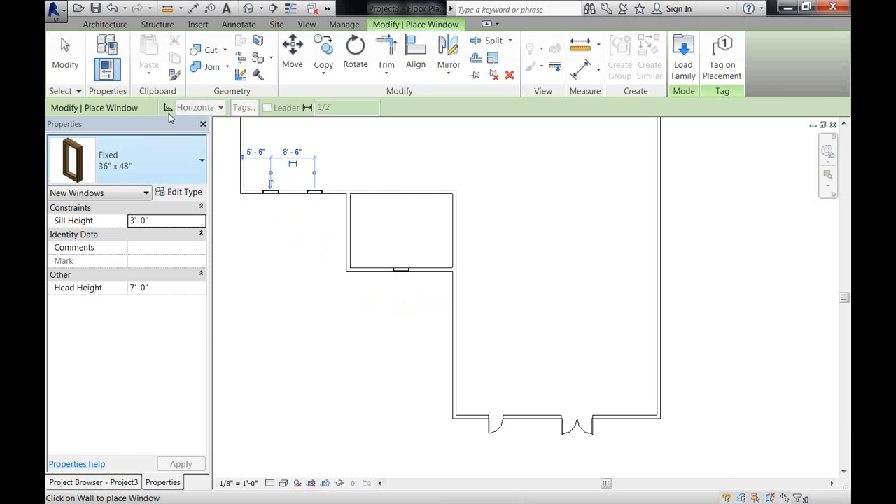
{"action": "left_click", "coordinate": [64, 50]}
- Flip the facing of the westernmost window back and forth, leaving it reversed from its original orientation
{"action": "scroll", "coordinate": [270, 186], "scroll_direction": "up", "scroll_amount": 3}
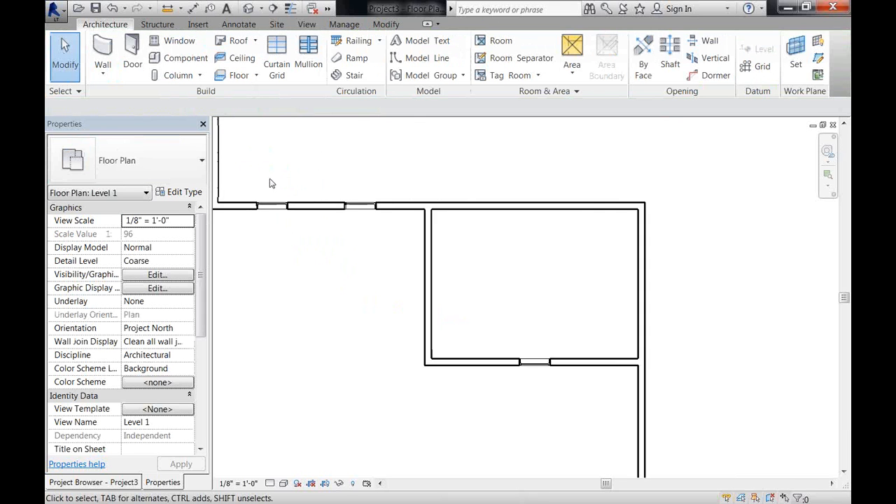
{"action": "left_click", "coordinate": [263, 214]}
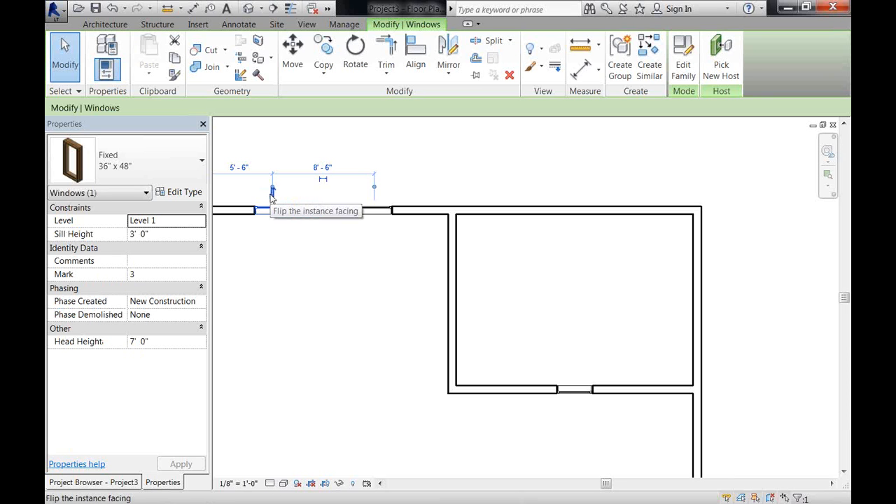
{"action": "left_click", "coordinate": [272, 192]}
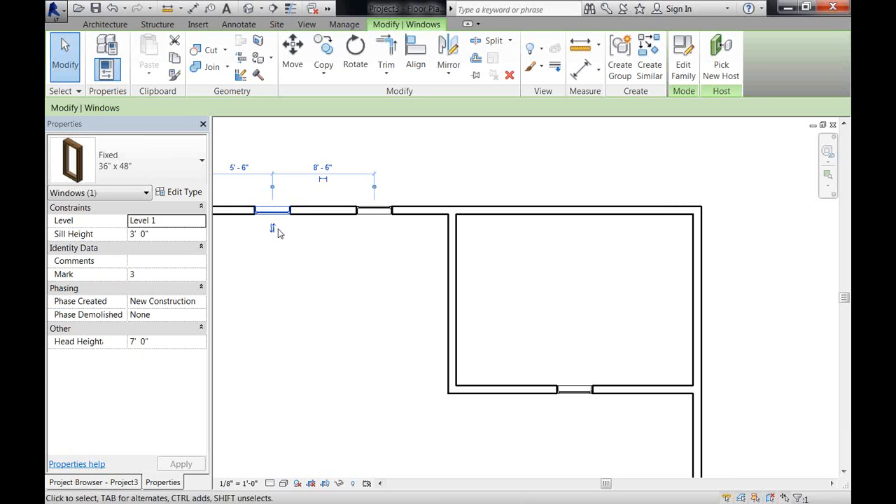
{"action": "left_click", "coordinate": [275, 229]}
{"action": "left_click", "coordinate": [273, 193]}
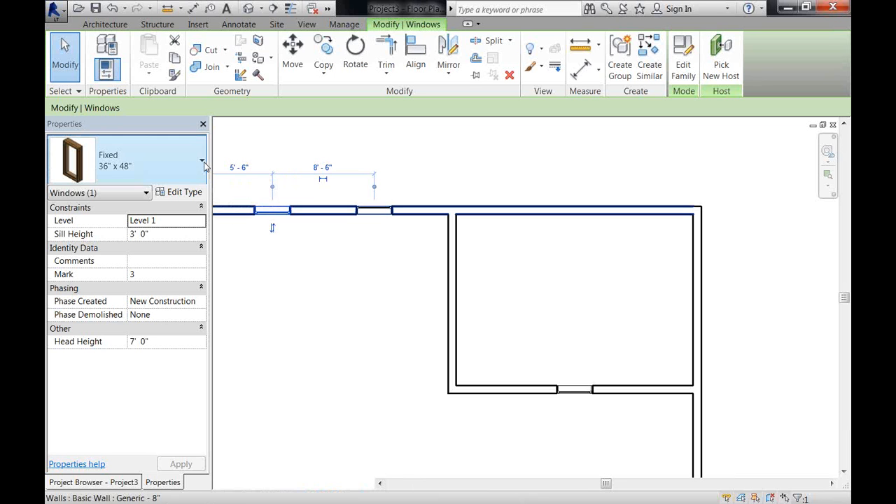
- Change the westernmost window's type to Fixed 16" x 72" and deselect it
{"action": "left_click", "coordinate": [133, 165]}
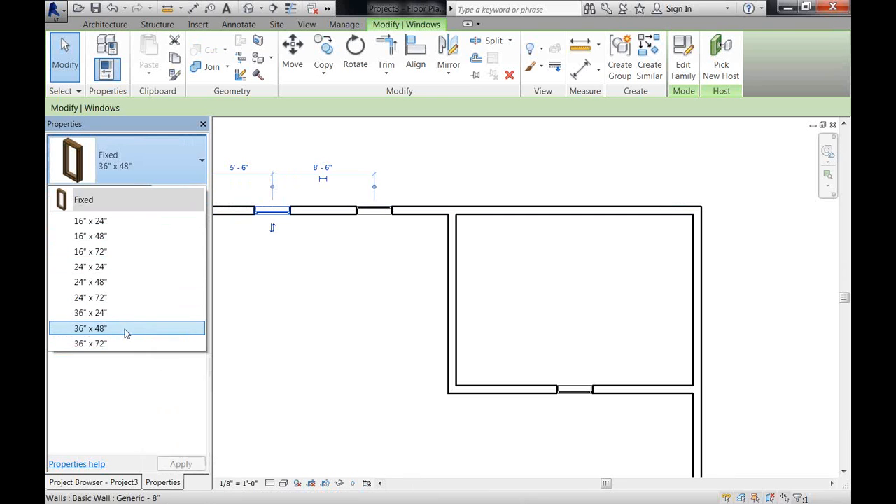
{"action": "left_click", "coordinate": [117, 251]}
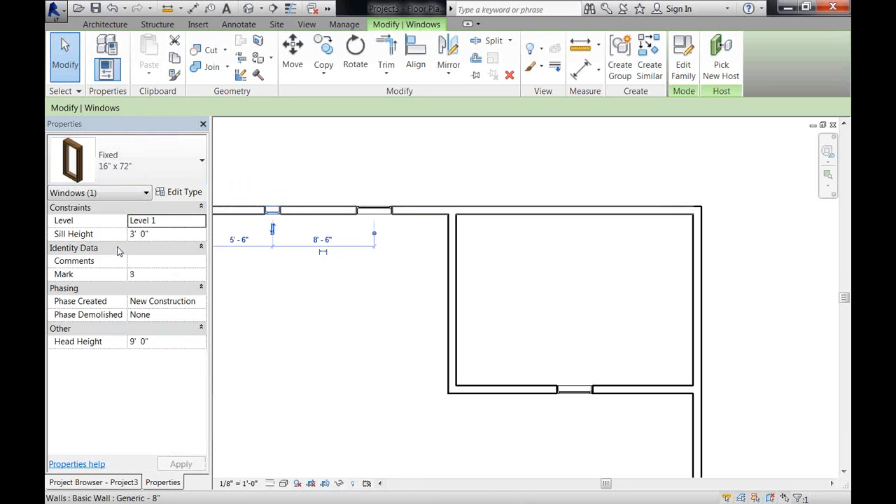
{"action": "left_click", "coordinate": [326, 314]}
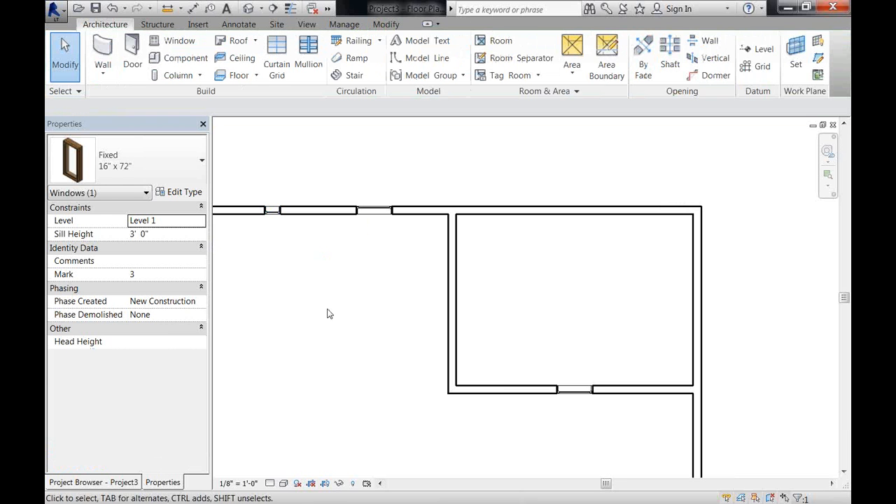
- Open the South elevation, close the hidden view windows and show the whole facade
{"action": "scroll", "coordinate": [327, 322], "scroll_direction": "down", "scroll_amount": 2}
{"action": "scroll", "coordinate": [331, 338], "scroll_direction": "down", "scroll_amount": 1}
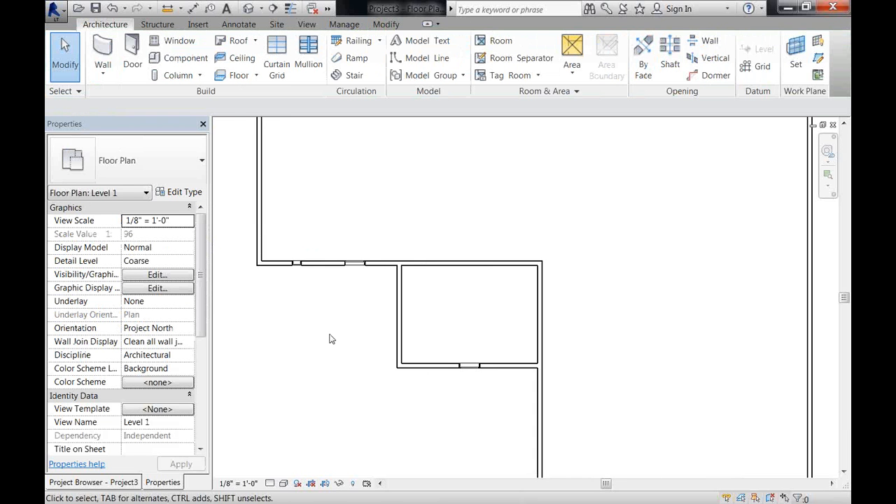
{"action": "middle_click_drag", "start_coordinate": [330, 336], "coordinate": [371, 361]}
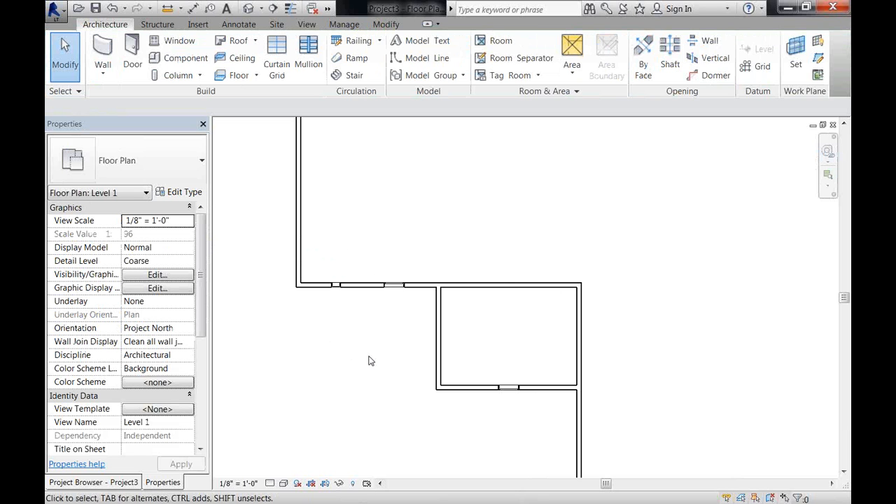
{"action": "scroll", "coordinate": [370, 360], "scroll_direction": "down", "scroll_amount": 2}
{"action": "middle_click_drag", "start_coordinate": [371, 361], "coordinate": [352, 314]}
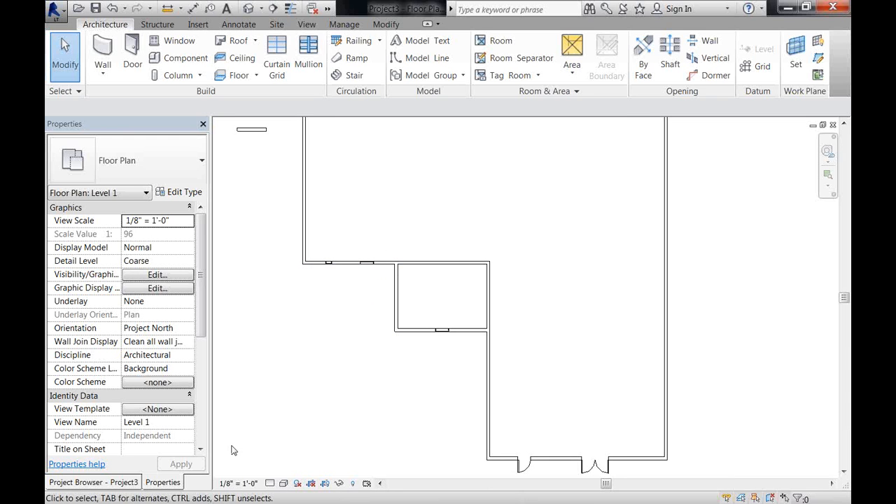
{"action": "left_click", "coordinate": [117, 481]}
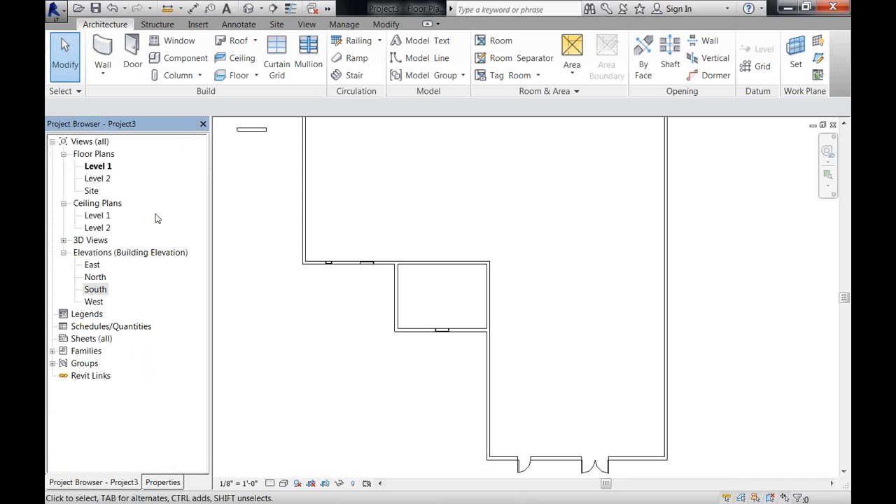
{"action": "double_click", "coordinate": [100, 293]}
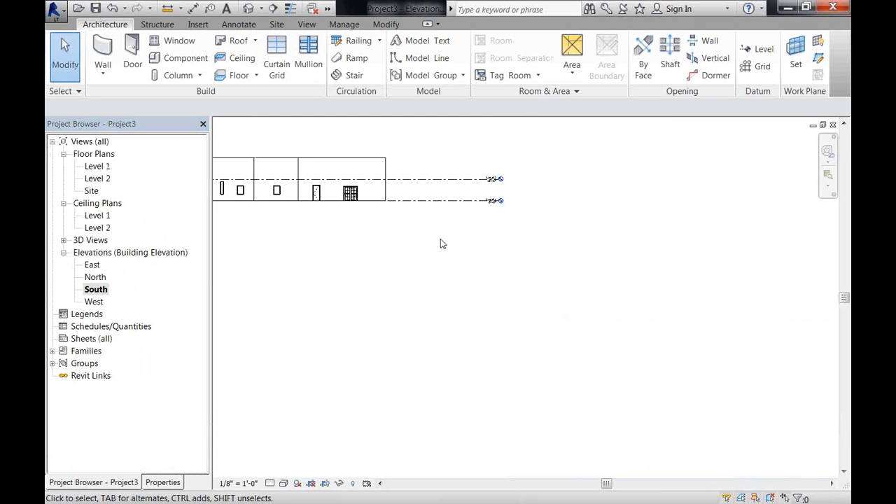
{"action": "left_click", "coordinate": [311, 10]}
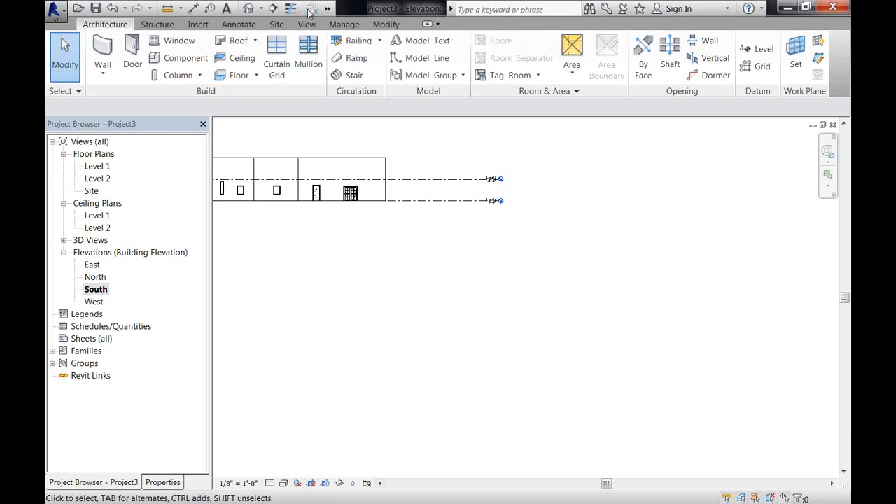
{"action": "middle_click", "coordinate": [393, 242]}
{"action": "middle_click", "coordinate": [393, 242]}
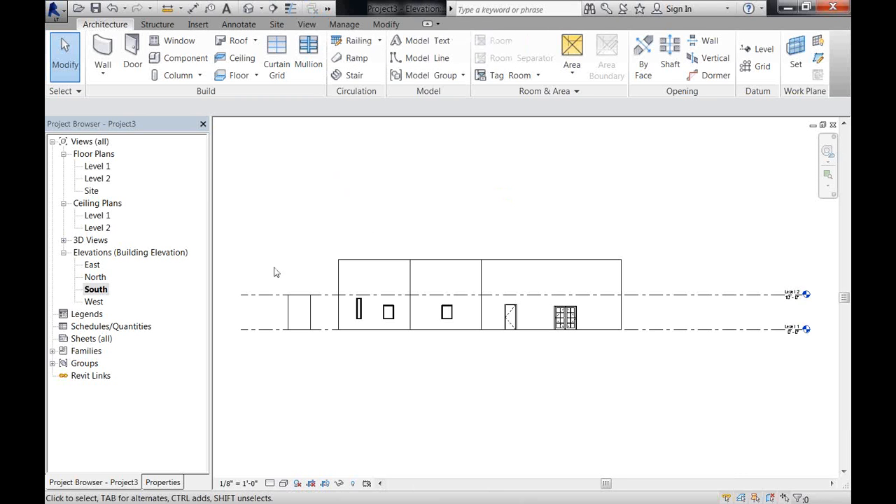
- Open the Level 1 floor plan and tile it with the South elevation, keeping the building in view in both
{"action": "double_click", "coordinate": [96, 168]}
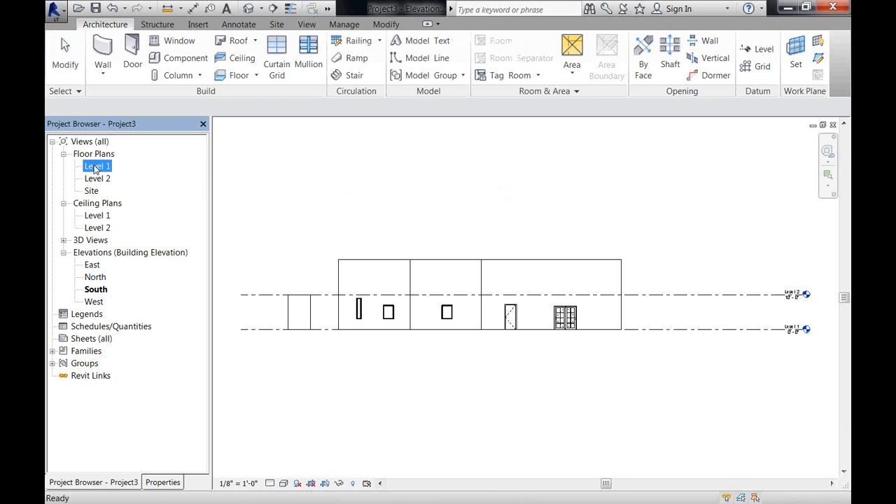
{"action": "key", "text": "w"}
{"action": "key", "text": "t"}
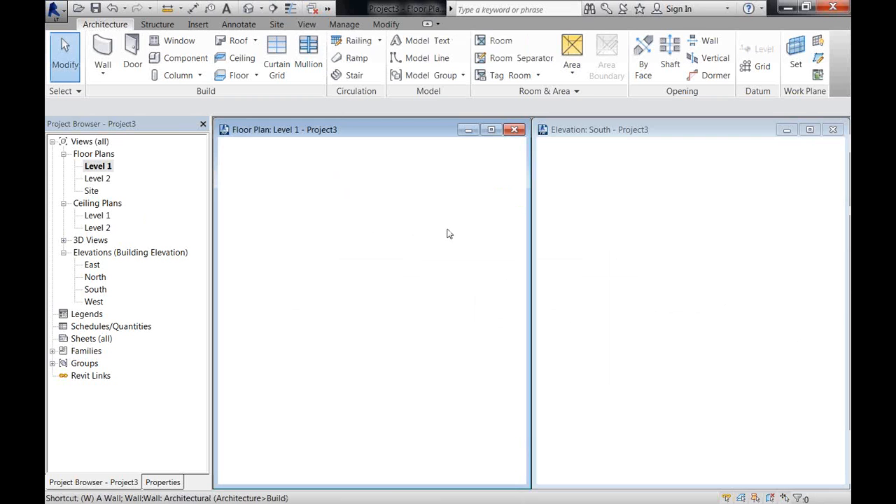
{"action": "mouse_move", "coordinate": [422, 262]}
{"action": "middle_mouse_down"}
{"action": "mouse_move", "coordinate": [428, 268]}
{"action": "mouse_move", "coordinate": [293, 261]}
{"action": "middle_mouse_up"}
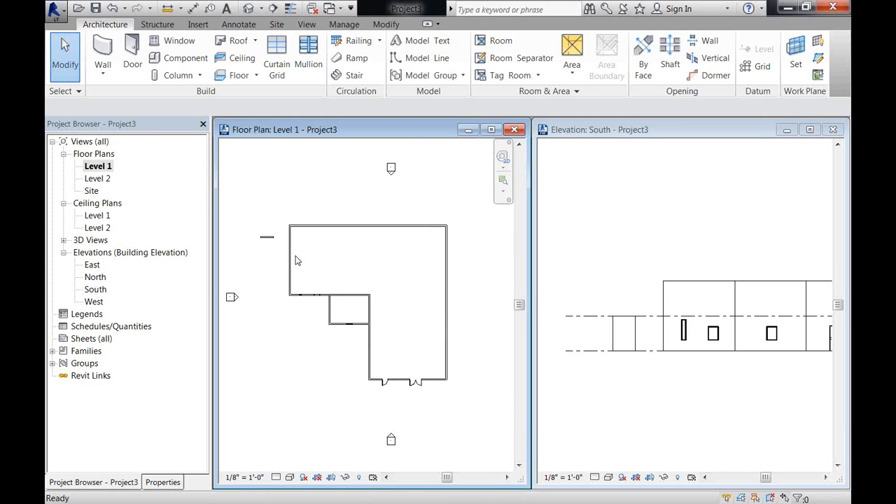
{"action": "left_click", "coordinate": [606, 382]}
{"action": "middle_click_drag", "start_coordinate": [714, 406], "coordinate": [594, 408]}
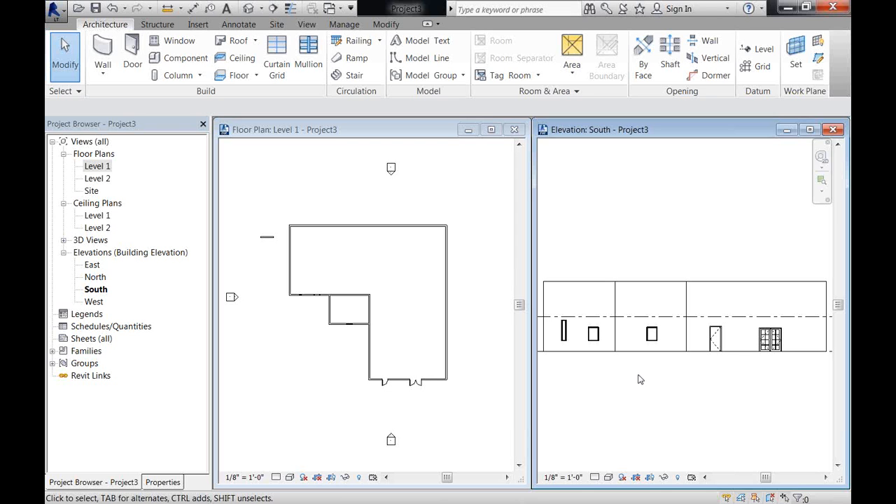
- Set the South elevation's visual style to Realistic
{"action": "left_click", "coordinate": [444, 425]}
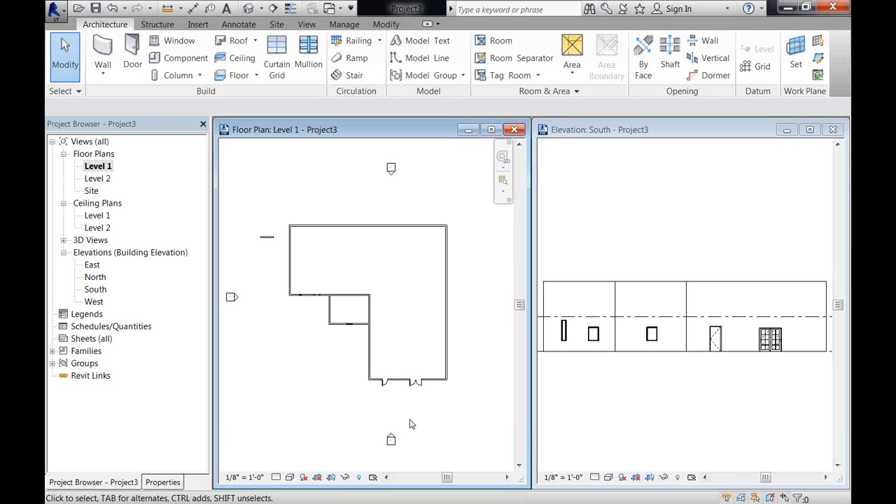
{"action": "left_click", "coordinate": [643, 406]}
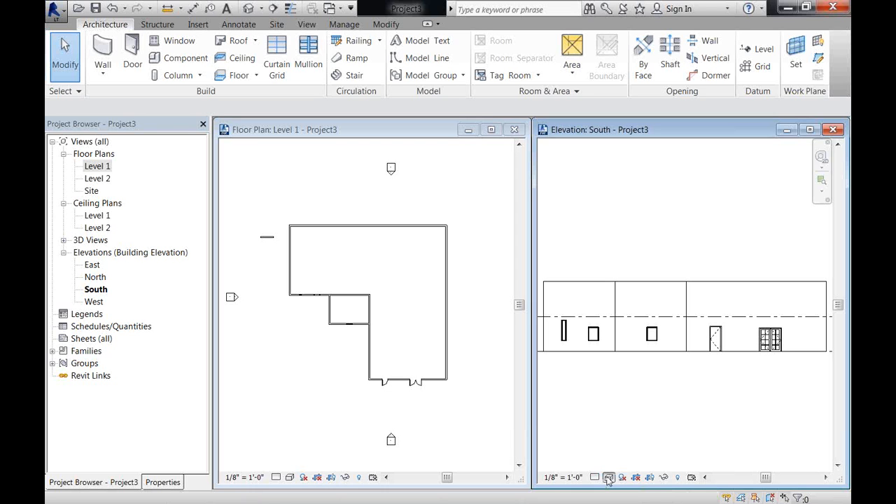
{"action": "left_click", "coordinate": [609, 477]}
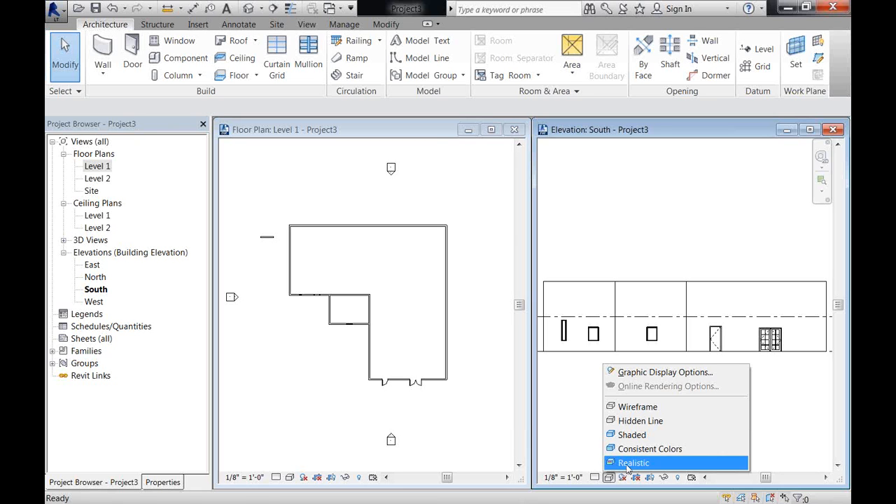
{"action": "left_click", "coordinate": [628, 463]}
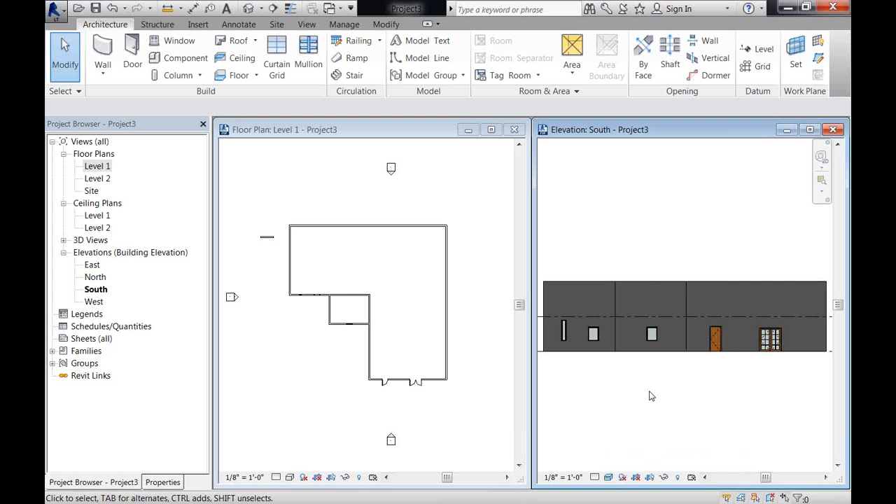
- Change the type of the south wall containing both doors to Exterior - Brick and CMU on MTL. Stud and deselect it
{"action": "left_click", "coordinate": [448, 403]}
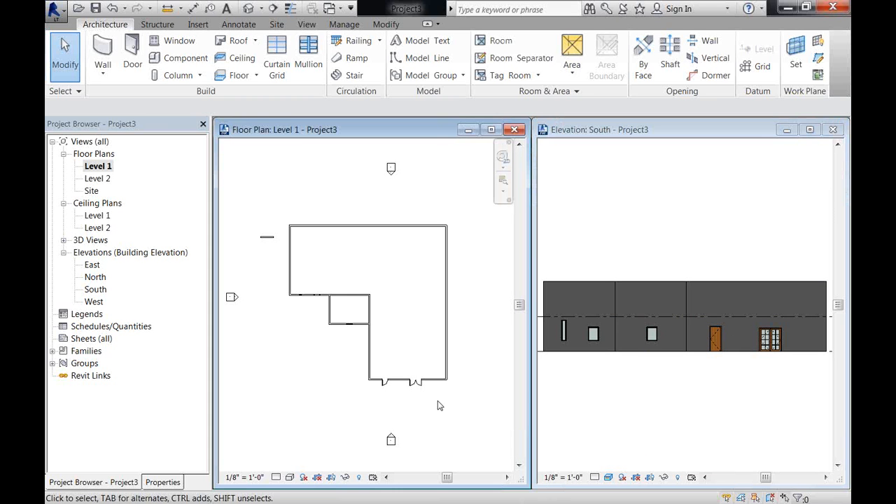
{"action": "left_click", "coordinate": [429, 380]}
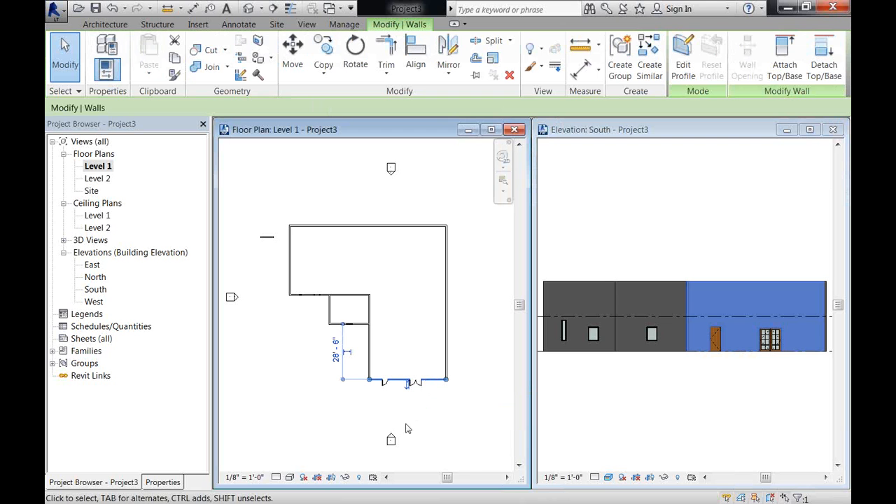
{"action": "left_click", "coordinate": [163, 482]}
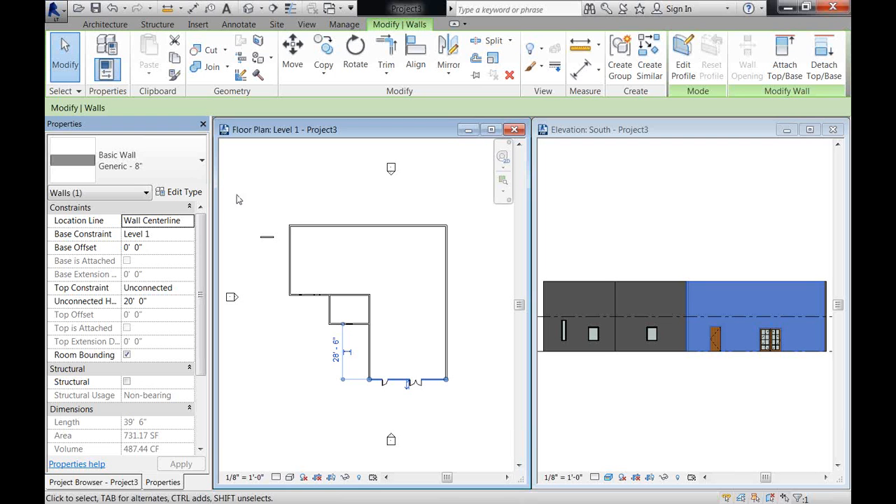
{"action": "left_click", "coordinate": [204, 161]}
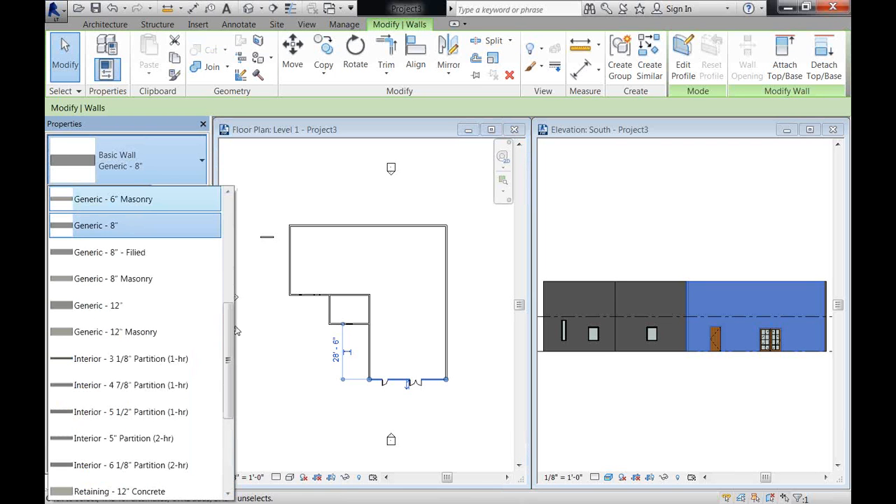
{"action": "scroll", "coordinate": [214, 287], "scroll_direction": "up", "scroll_amount": 5}
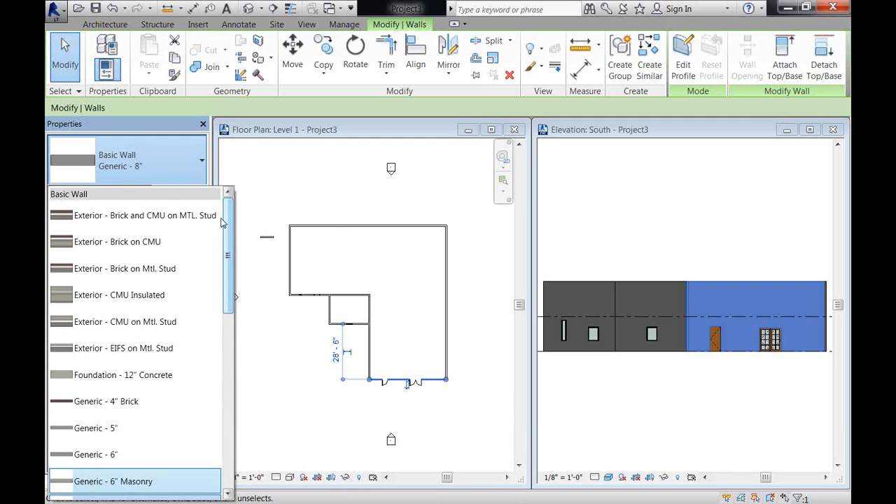
{"action": "mouse_move", "coordinate": [128, 218]}
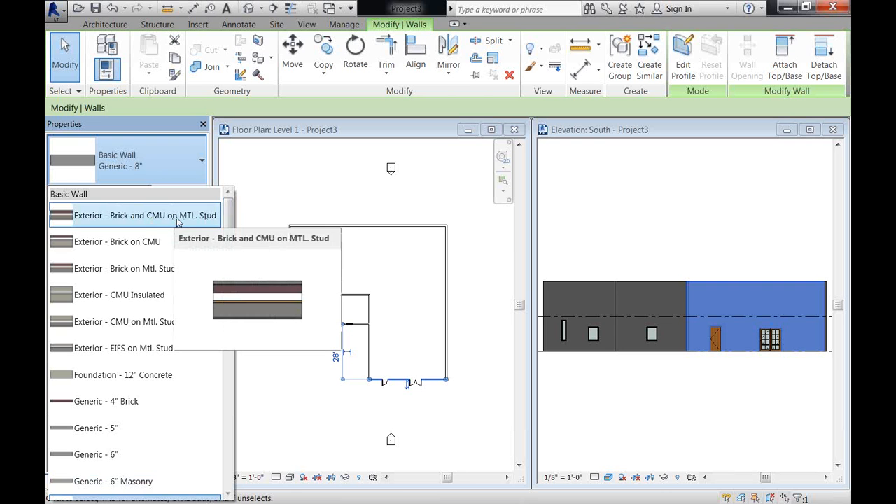
{"action": "left_click", "coordinate": [178, 218]}
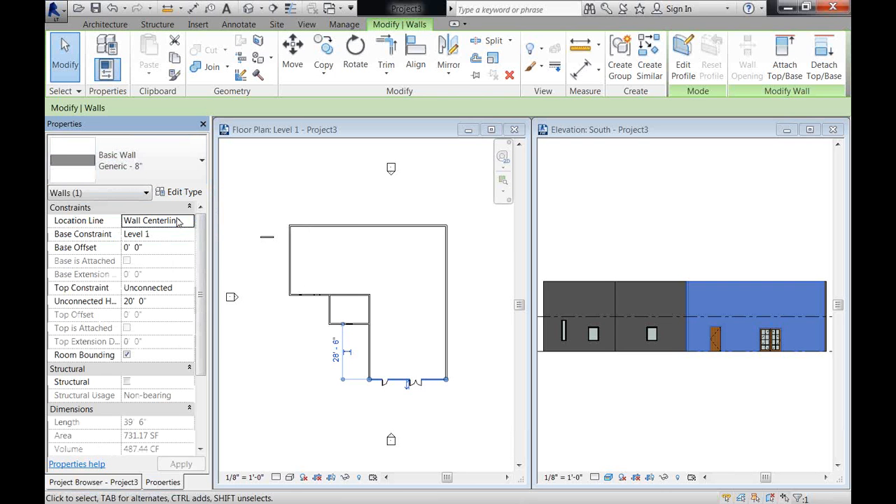
{"action": "left_click", "coordinate": [645, 382]}
{"action": "left_click", "coordinate": [691, 395]}
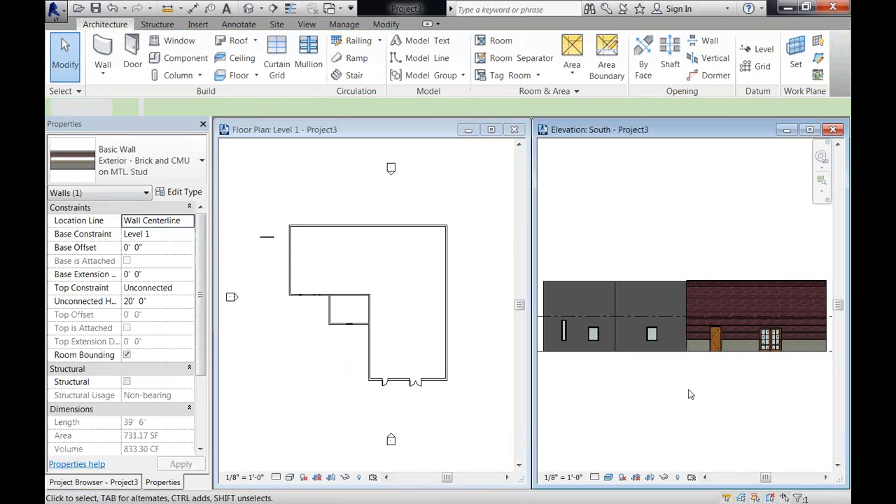
{"action": "scroll", "coordinate": [800, 366], "scroll_direction": "up", "scroll_amount": 5}
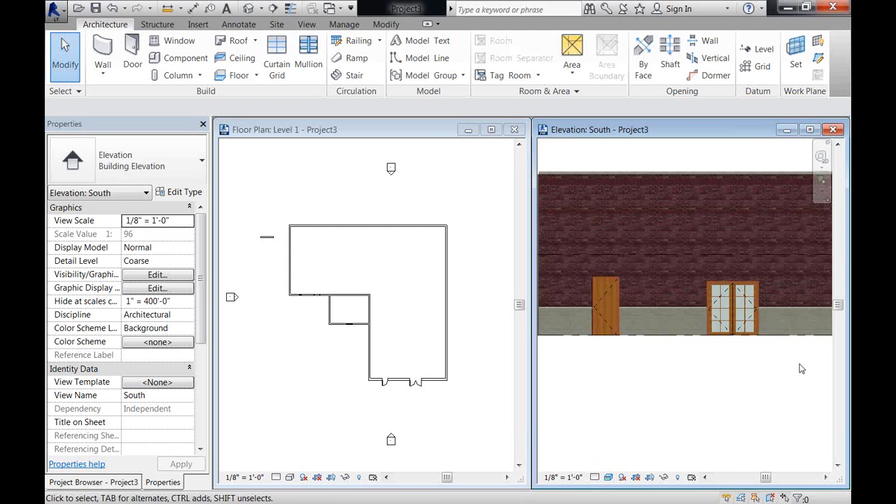
- Open the default 3D view and tile it with the Level 1 floor plan and South elevation
{"action": "left_click", "coordinate": [249, 9]}
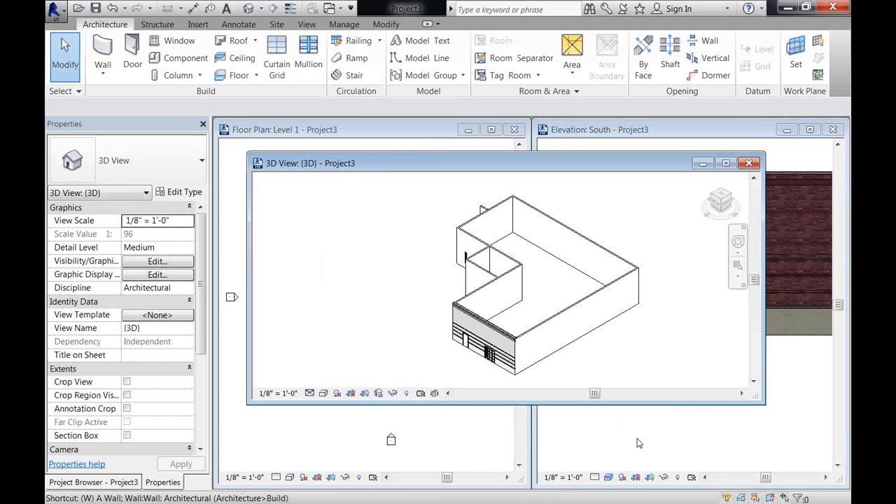
{"action": "key", "text": "t"}
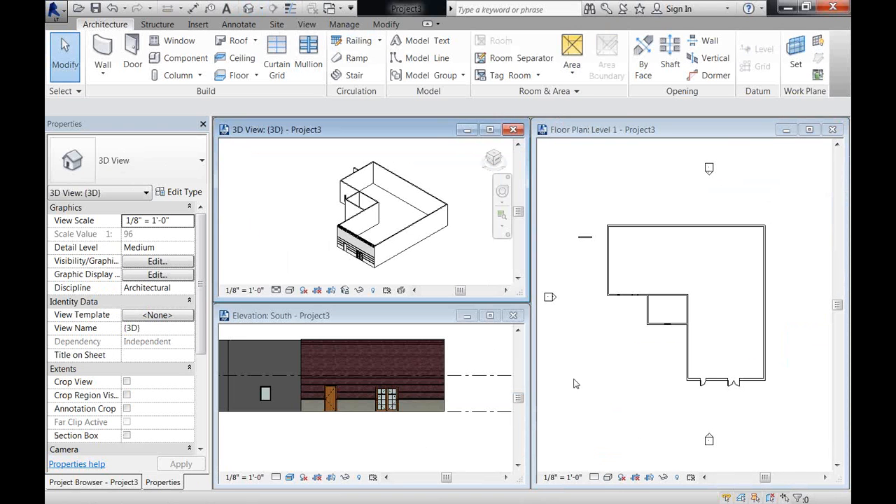
{"action": "scroll", "coordinate": [415, 260], "scroll_direction": "up", "scroll_amount": 5}
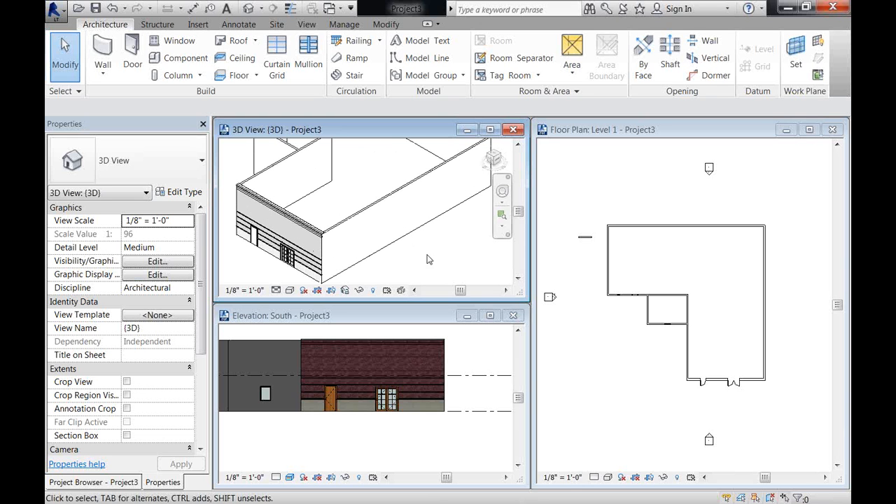
- Set the 3D view's visual style to Realistic
{"action": "left_click", "coordinate": [467, 353]}
{"action": "left_click", "coordinate": [396, 266]}
{"action": "left_click", "coordinate": [290, 291]}
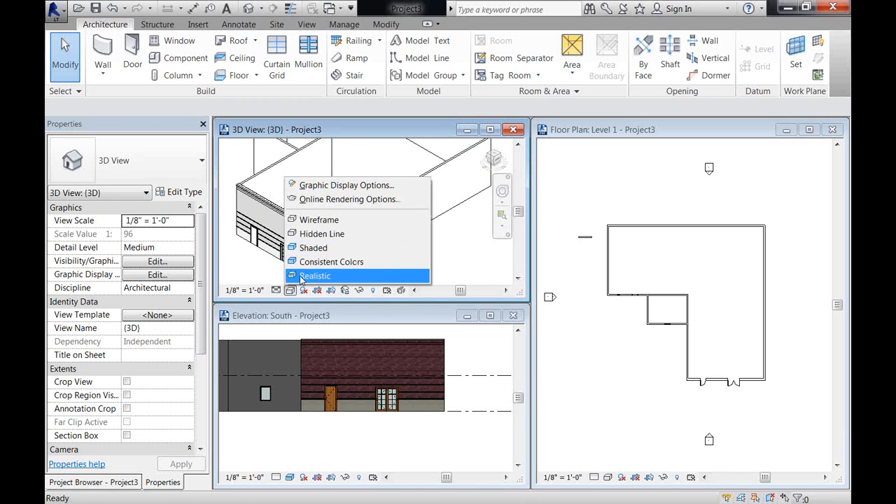
{"action": "left_click", "coordinate": [315, 276]}
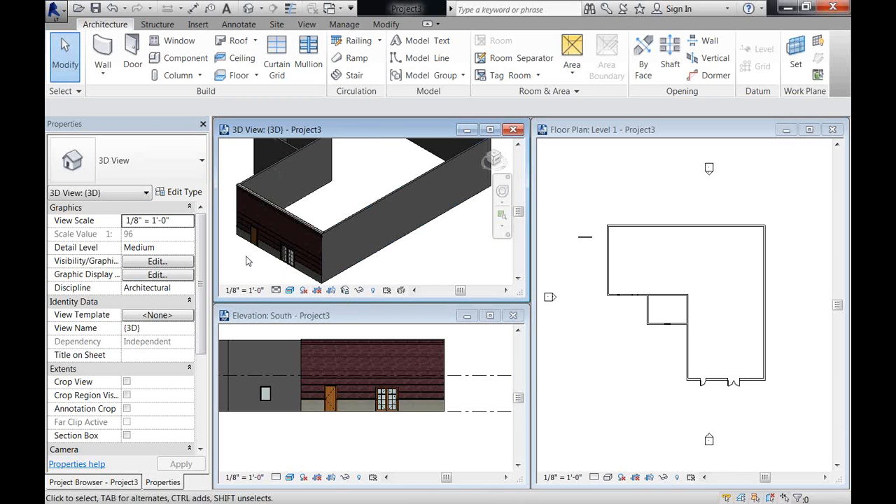
- Examine the brick wall and its two doors up close in the 3D view and South elevation, then the Level 1 plan's openings
{"action": "scroll", "coordinate": [246, 262], "scroll_direction": "up", "scroll_amount": 2}
{"action": "scroll", "coordinate": [246, 261], "scroll_direction": "up", "scroll_amount": 4}
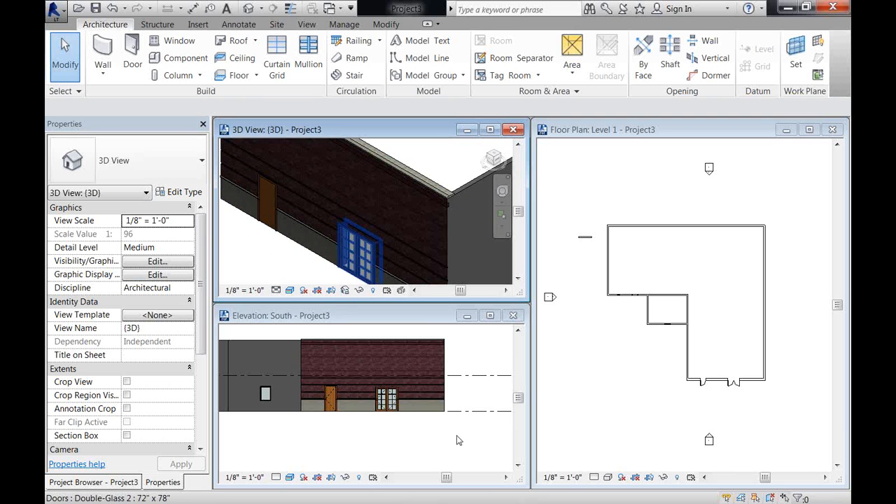
{"action": "left_click", "coordinate": [392, 443]}
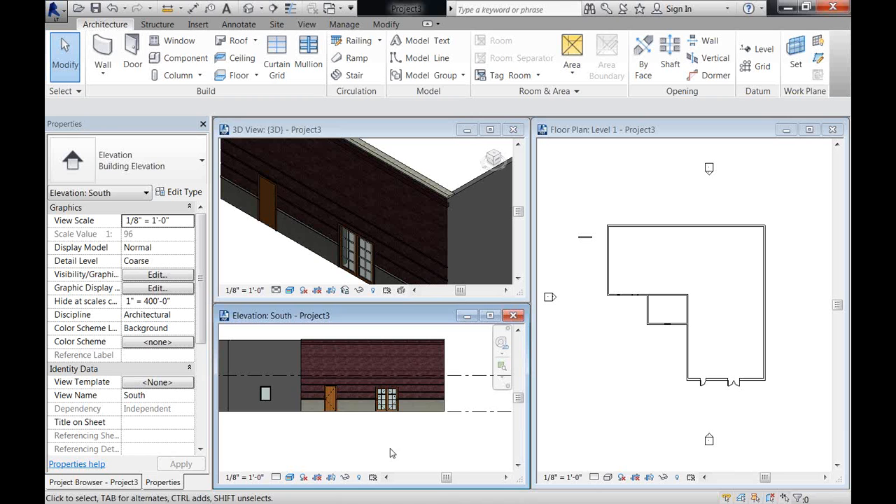
{"action": "scroll", "coordinate": [388, 364], "scroll_direction": "up", "scroll_amount": 2}
{"action": "scroll", "coordinate": [388, 365], "scroll_direction": "up", "scroll_amount": 2}
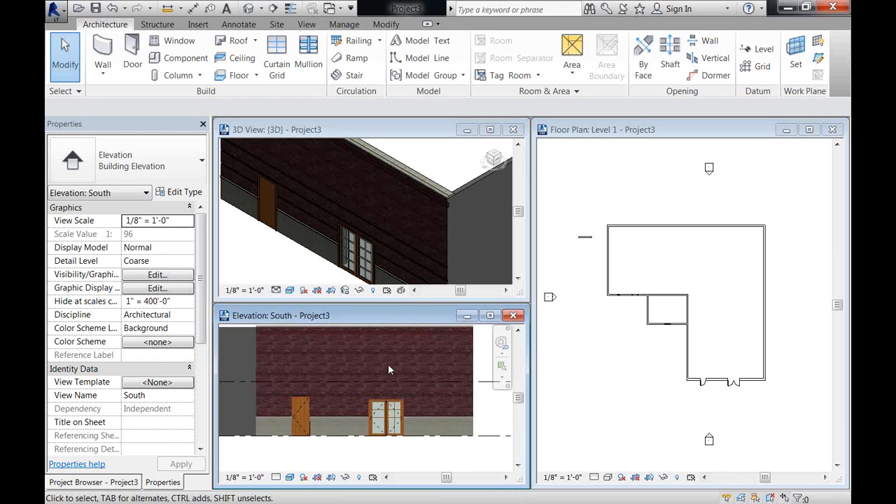
{"action": "left_click", "coordinate": [248, 260]}
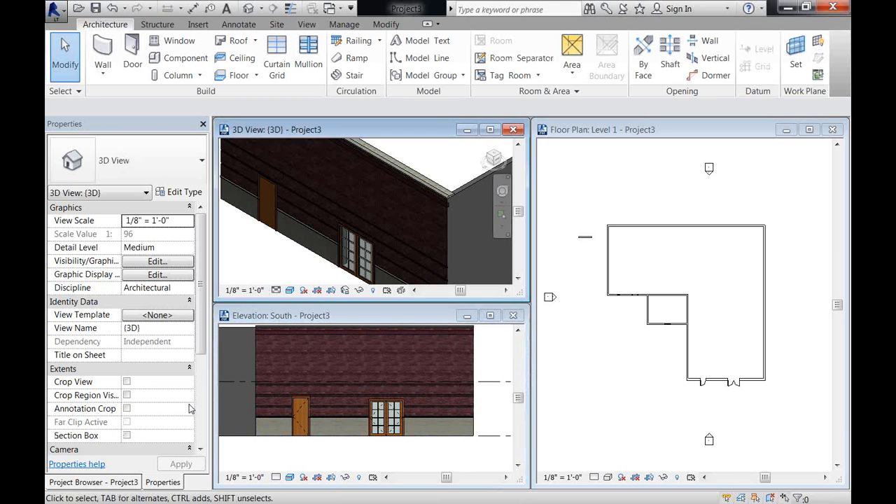
{"action": "left_click", "coordinate": [170, 484]}
{"action": "left_click", "coordinate": [580, 289]}
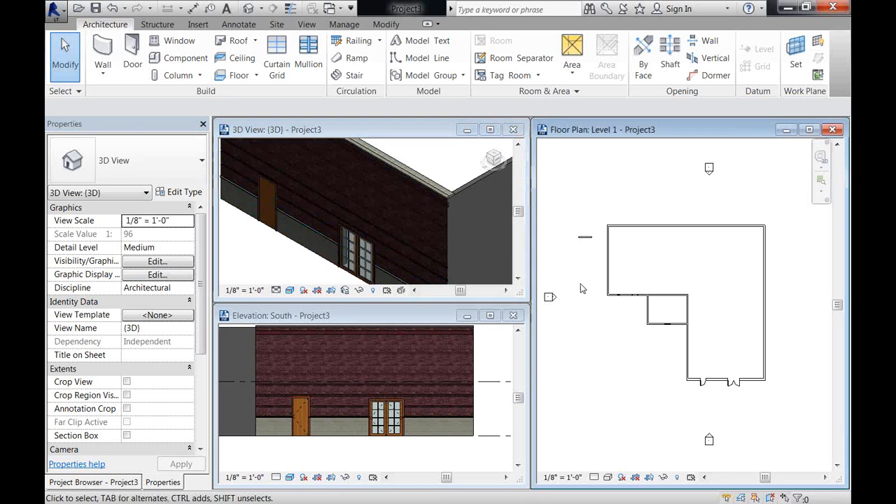
{"action": "scroll", "coordinate": [658, 437], "scroll_direction": "up", "scroll_amount": 3}
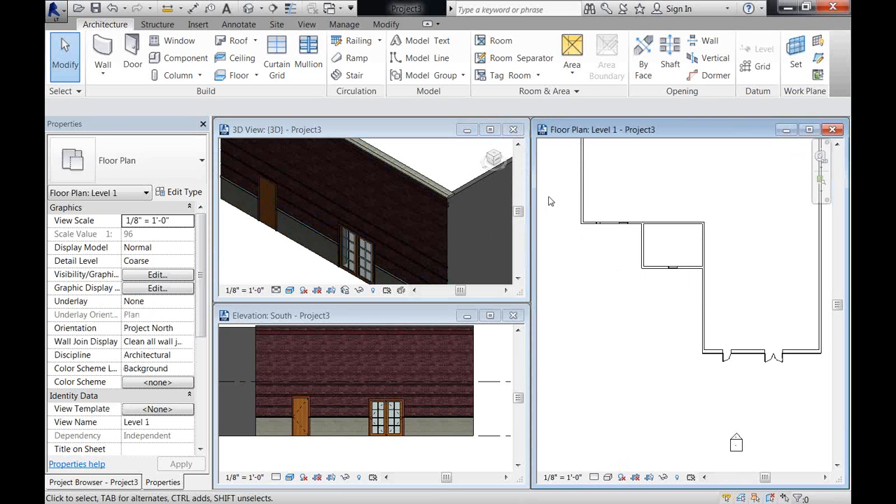
- Browse the available wall types for the Wall command and view the type properties of Generic - 8"
{"action": "left_click", "coordinate": [104, 44]}
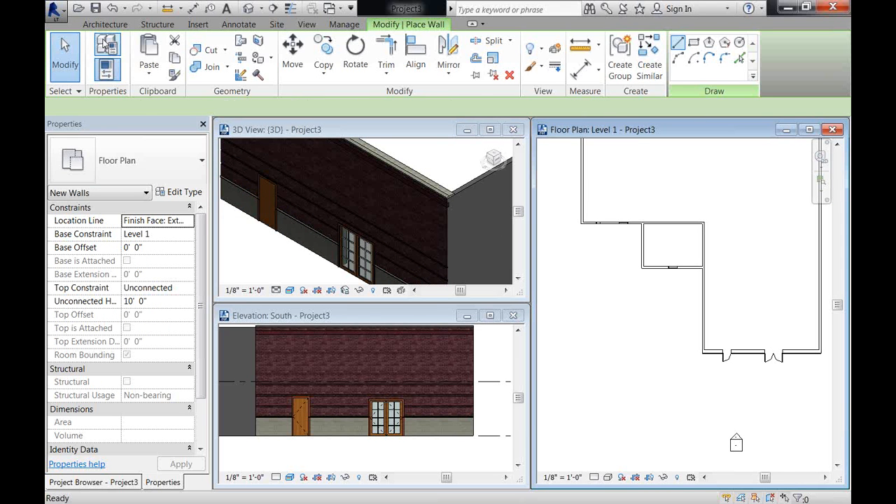
{"action": "left_click", "coordinate": [201, 160]}
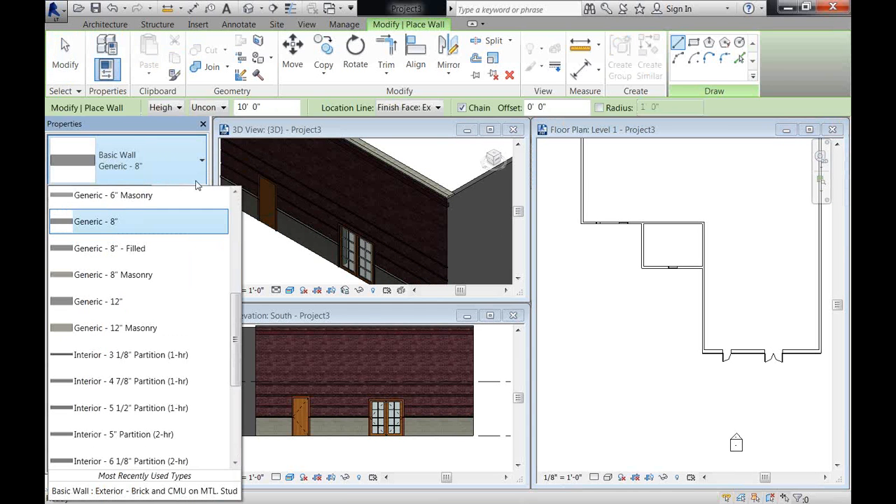
{"action": "scroll", "coordinate": [226, 218], "scroll_direction": "up", "scroll_amount": 3}
{"action": "scroll", "coordinate": [222, 282], "scroll_direction": "down", "scroll_amount": 1}
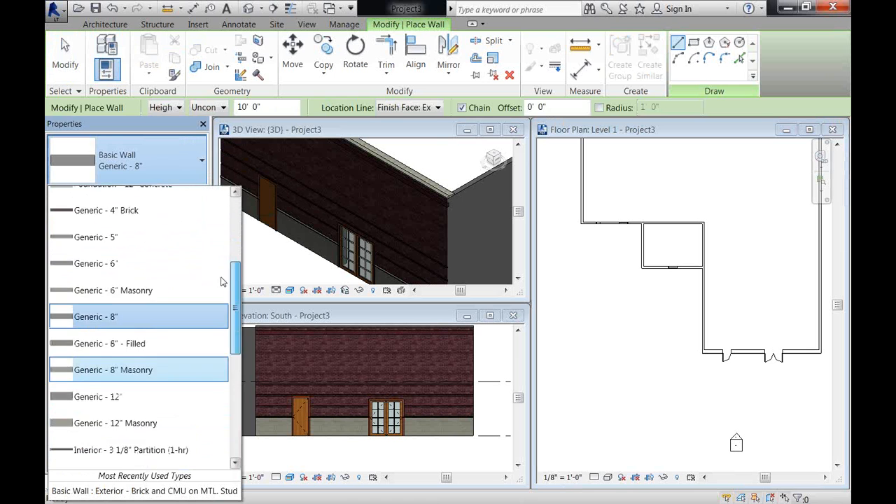
{"action": "scroll", "coordinate": [222, 281], "scroll_direction": "up", "scroll_amount": 5}
{"action": "left_click", "coordinate": [202, 161]}
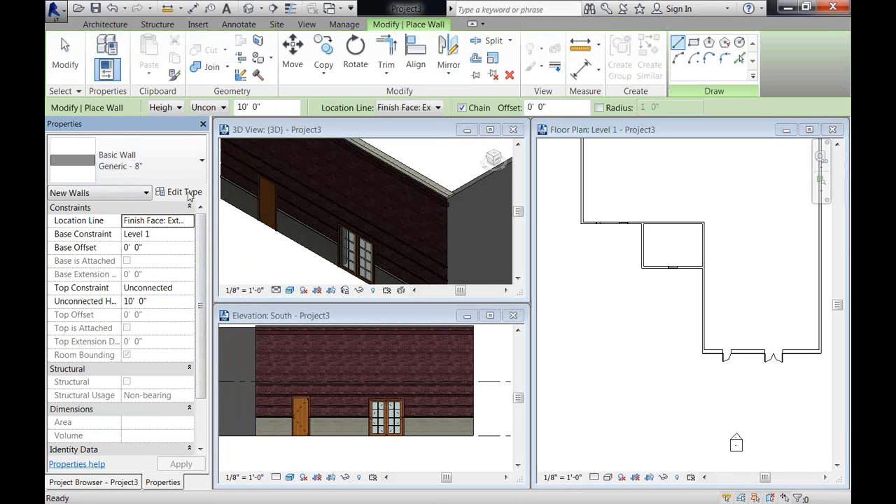
{"action": "left_click", "coordinate": [178, 198]}
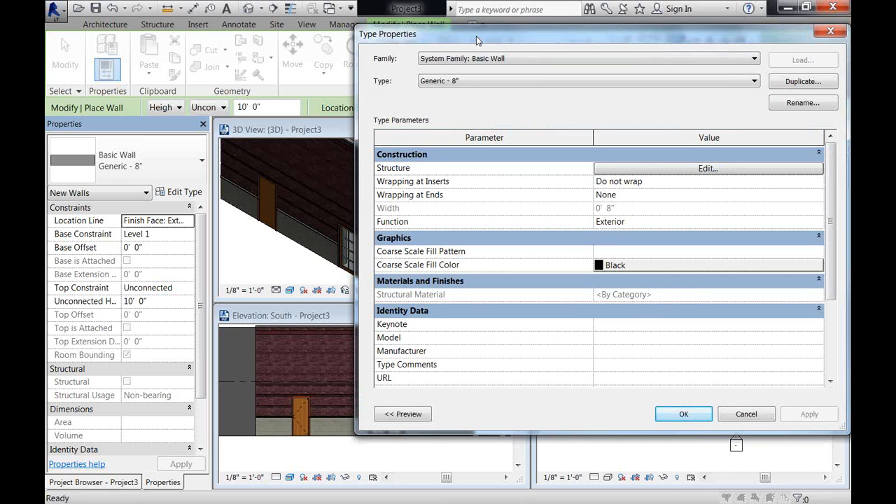
{"action": "left_click_drag", "start_coordinate": [476, 36], "coordinate": [312, 58]}
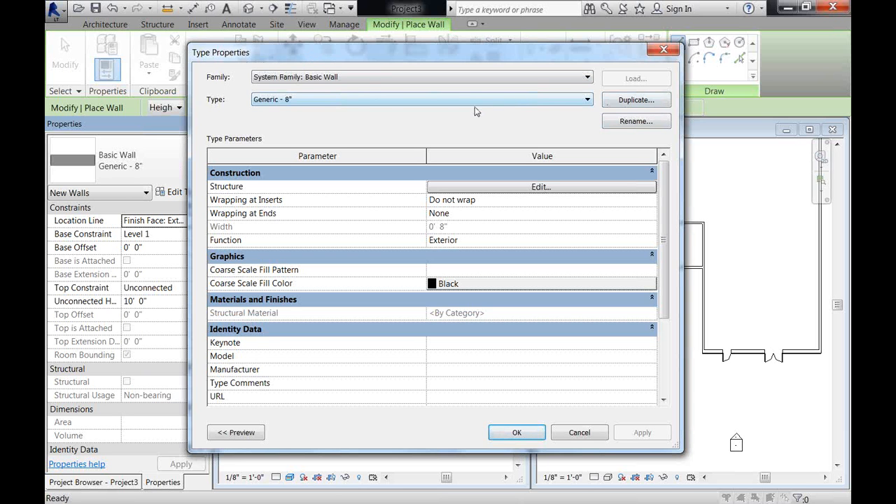
{"action": "left_click", "coordinate": [584, 434]}
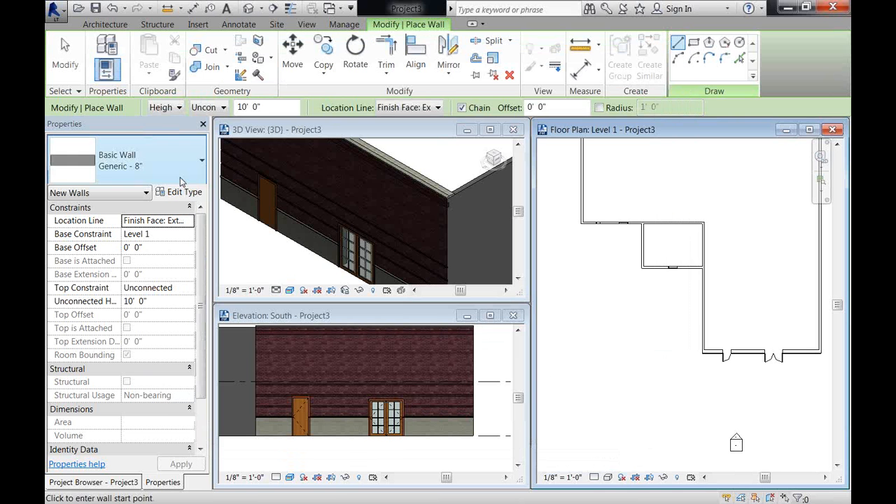
- Choose the Exterior - Brick and CMU on MTL. Stud wall type and duplicate it under a custom wall name
{"action": "left_click", "coordinate": [185, 175]}
{"action": "scroll", "coordinate": [166, 232], "scroll_direction": "up", "scroll_amount": 5}
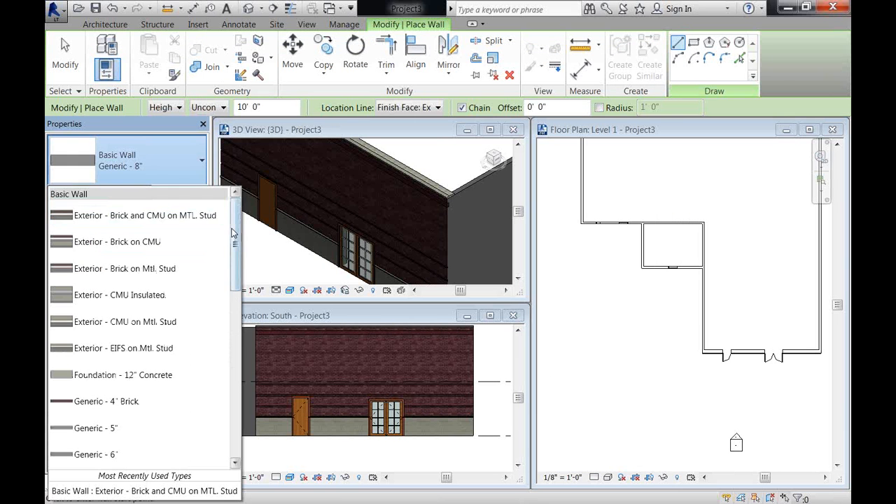
{"action": "left_click", "coordinate": [166, 229]}
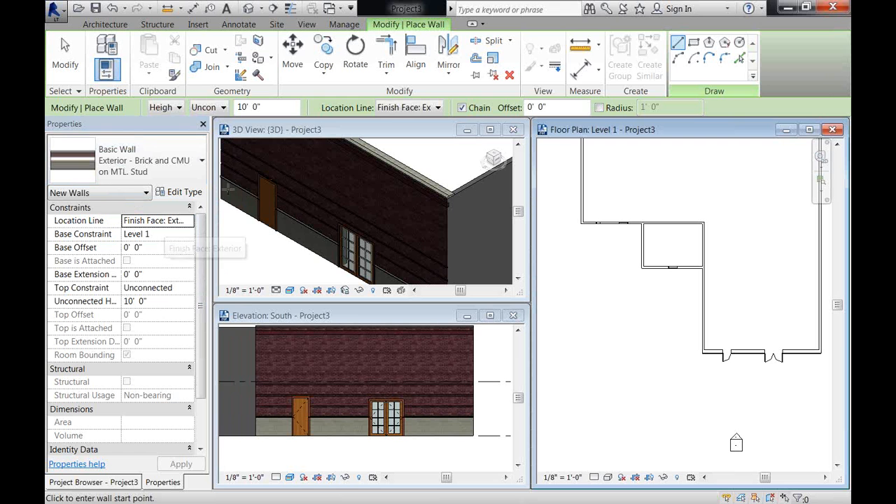
{"action": "left_click", "coordinate": [182, 192]}
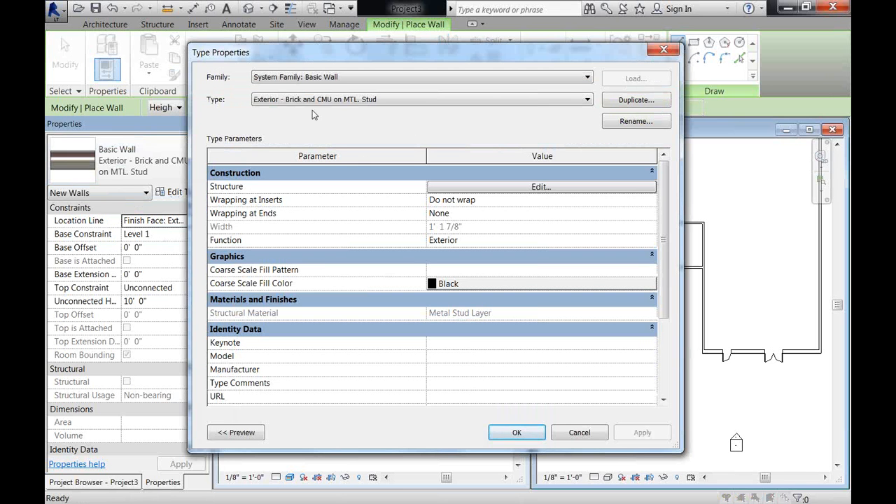
{"action": "left_click", "coordinate": [637, 102]}
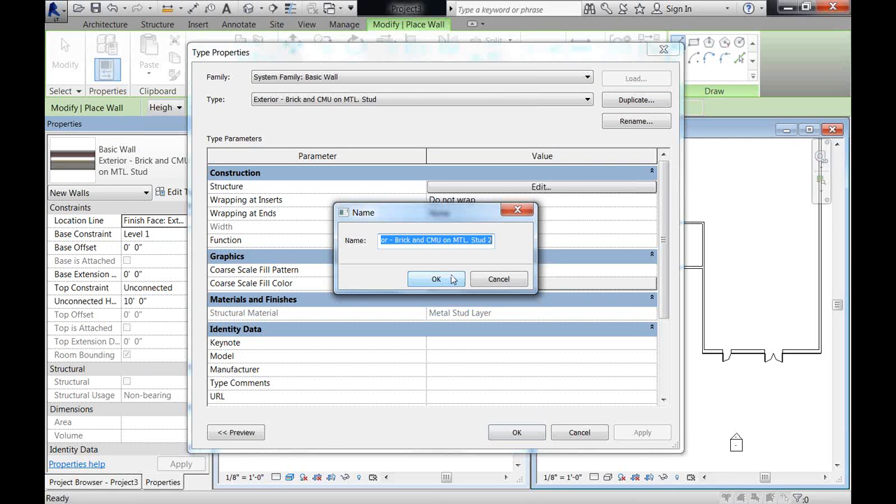
{"action": "type", "text": "Heidis Wall"}
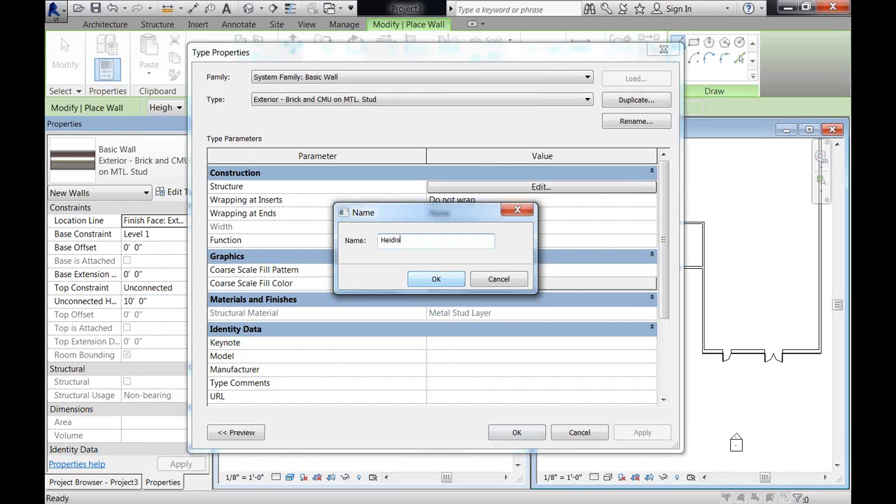
{"action": "left_click", "coordinate": [435, 279]}
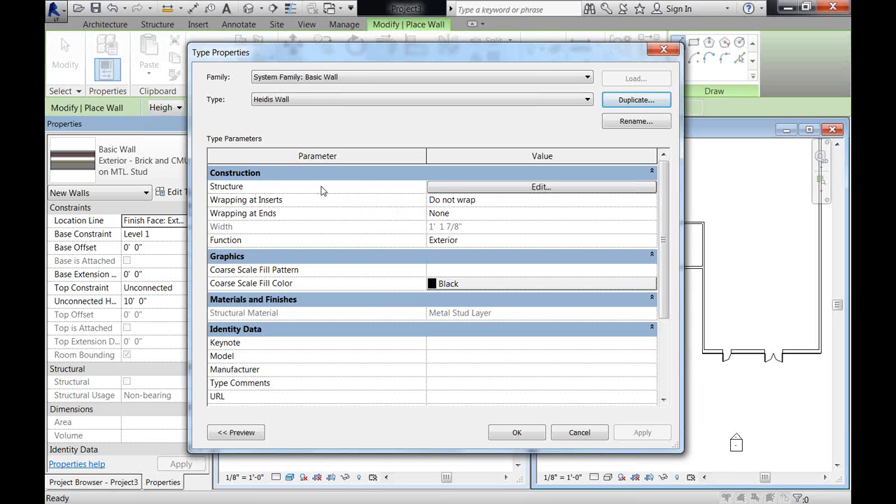
- Review the layer structure of the duplicated wall type, then discard the duplicate and leave the Wall command
{"action": "left_click", "coordinate": [448, 187]}
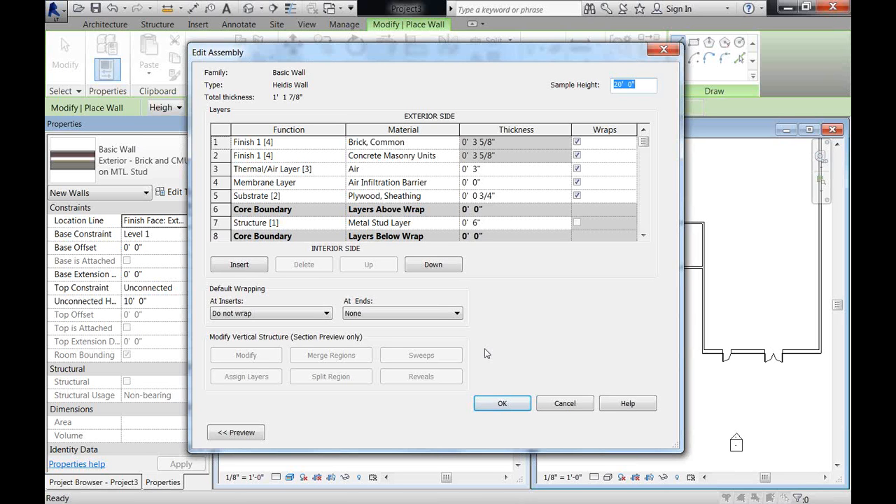
{"action": "left_click", "coordinate": [553, 408]}
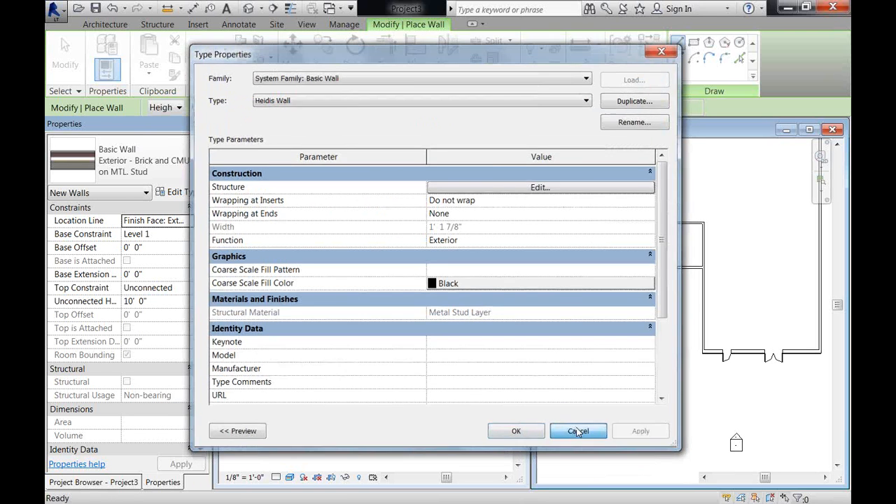
{"action": "left_click", "coordinate": [579, 433]}
{"action": "key", "text": "Escape"}
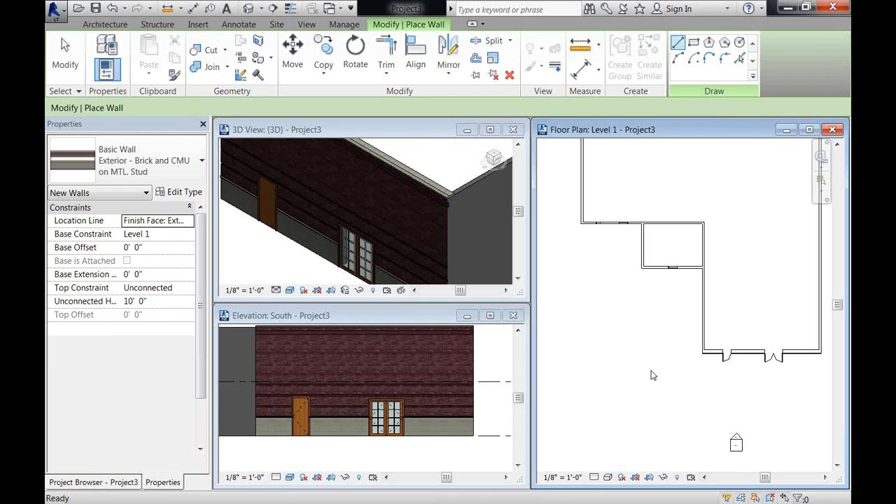
{"action": "key", "text": "Escape"}
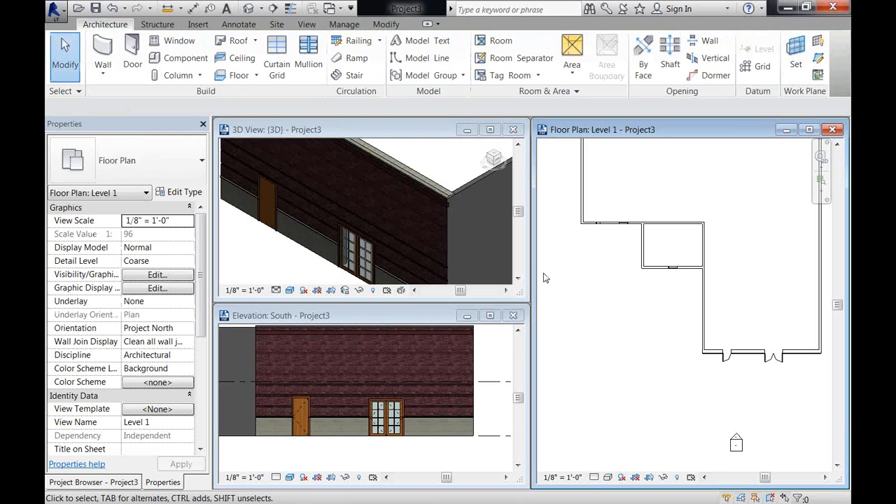
- Open the North elevation and maximize it
{"action": "left_click", "coordinate": [306, 275]}
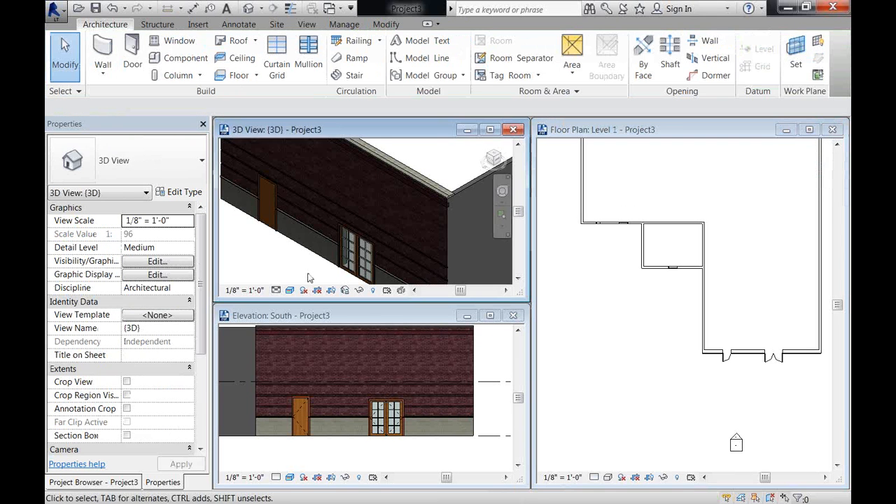
{"action": "scroll", "coordinate": [315, 267], "scroll_direction": "down", "scroll_amount": 2}
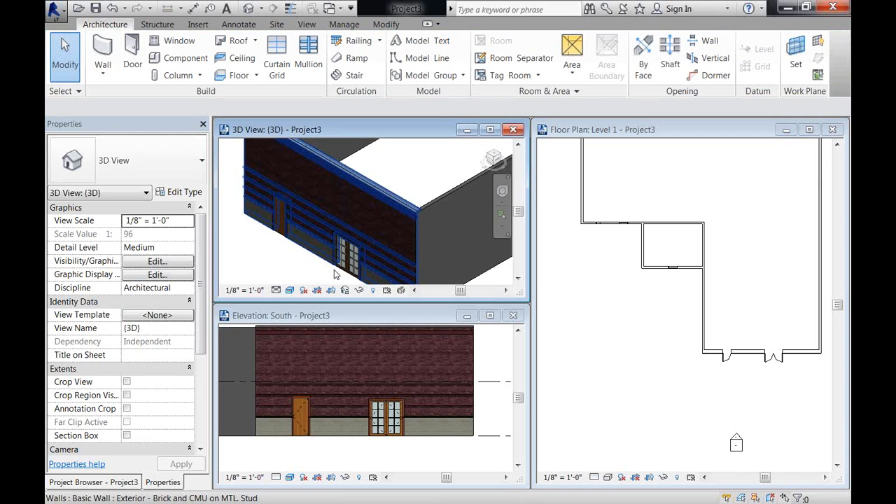
{"action": "left_click", "coordinate": [587, 368]}
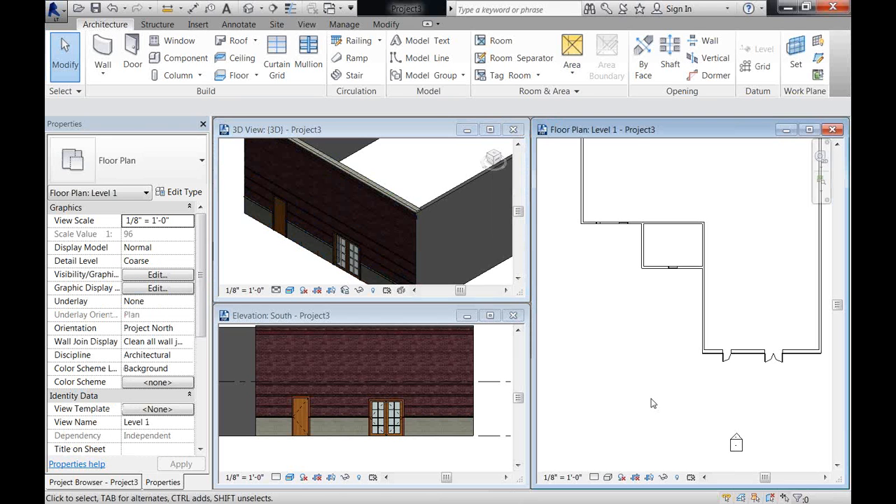
{"action": "scroll", "coordinate": [652, 403], "scroll_direction": "down", "scroll_amount": 2}
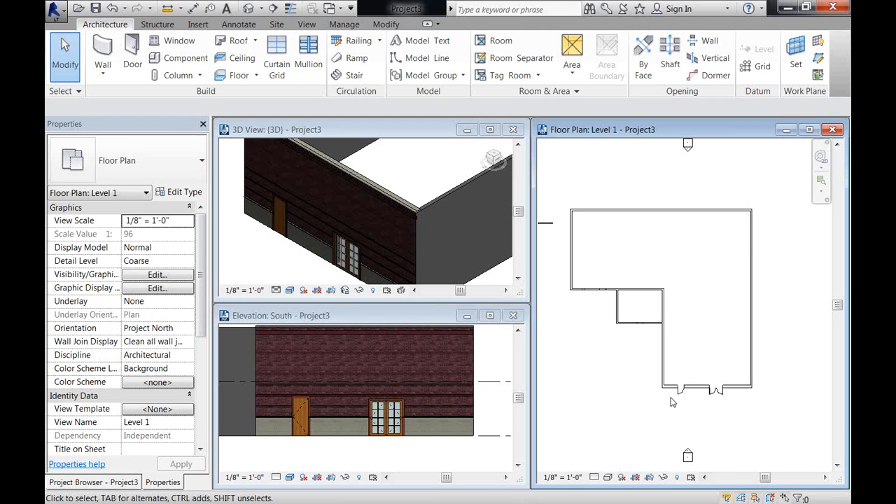
{"action": "scroll", "coordinate": [673, 437], "scroll_direction": "down", "scroll_amount": 2}
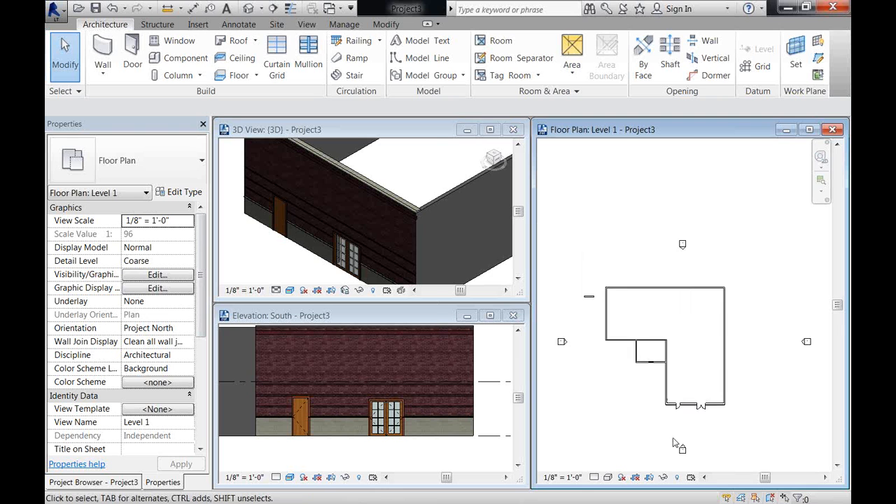
{"action": "middle_click_drag", "start_coordinate": [617, 438], "coordinate": [671, 383]}
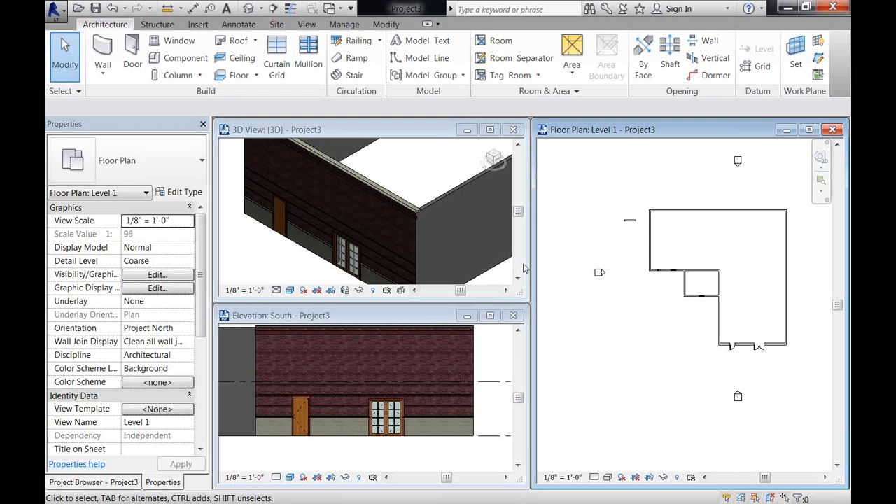
{"action": "left_click", "coordinate": [128, 482]}
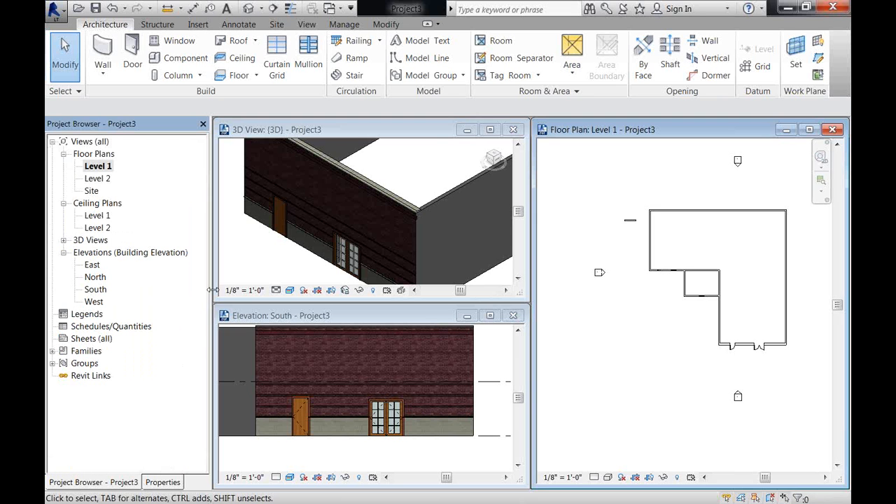
{"action": "double_click", "coordinate": [95, 277]}
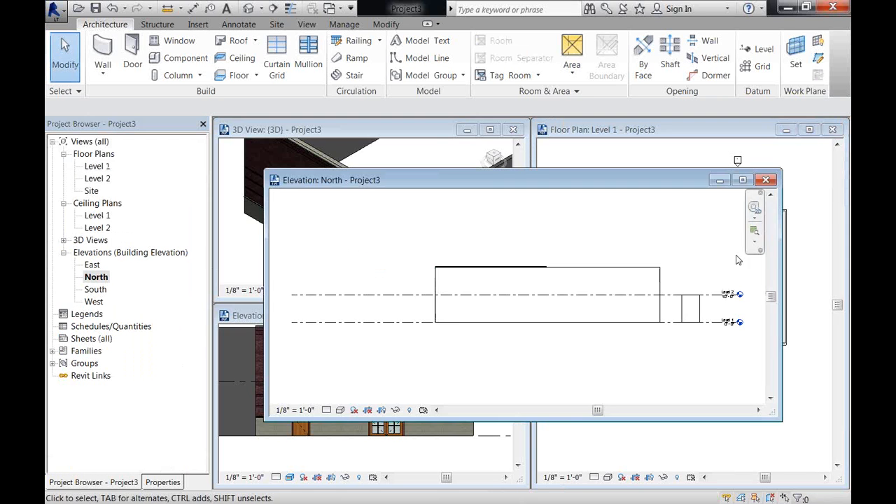
{"action": "left_click", "coordinate": [744, 180]}
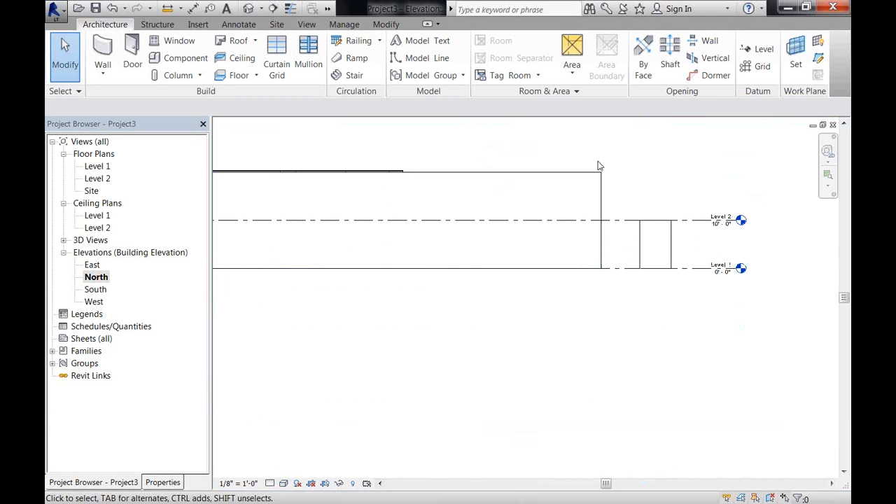
{"action": "middle_click_drag", "start_coordinate": [602, 161], "coordinate": [622, 219]}
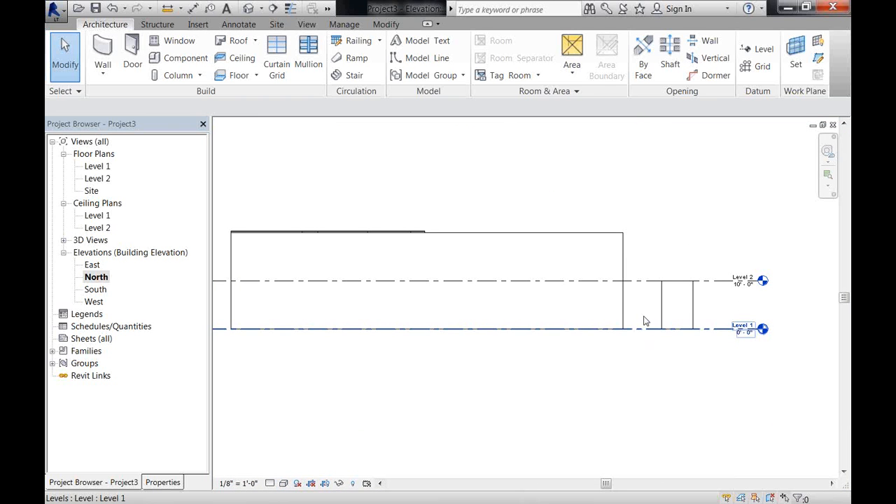
- Raise the Level 2 line to about 14' 6" in the North elevation, then close that view
{"action": "left_click", "coordinate": [623, 238]}
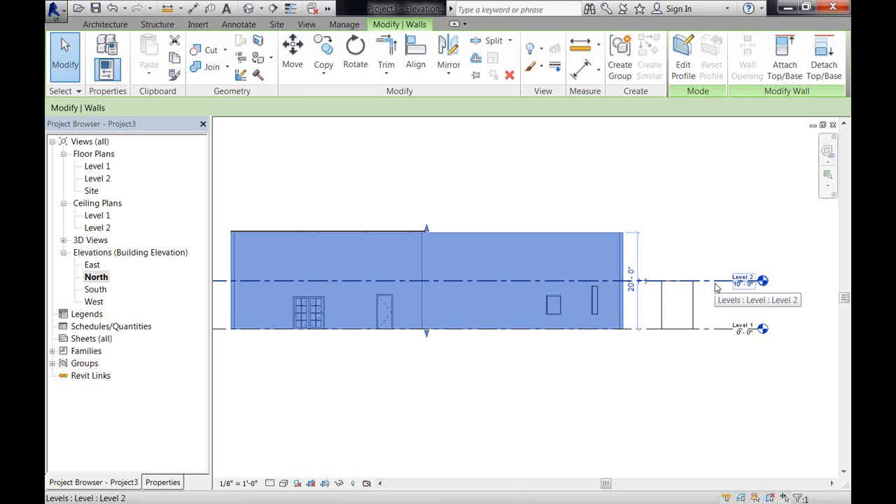
{"action": "left_click_drag", "start_coordinate": [717, 287], "coordinate": [706, 260]}
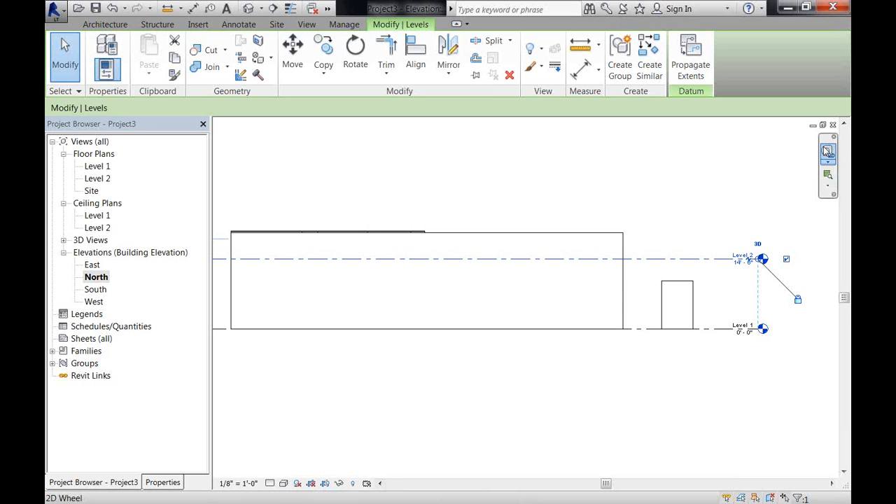
{"action": "left_click", "coordinate": [832, 126]}
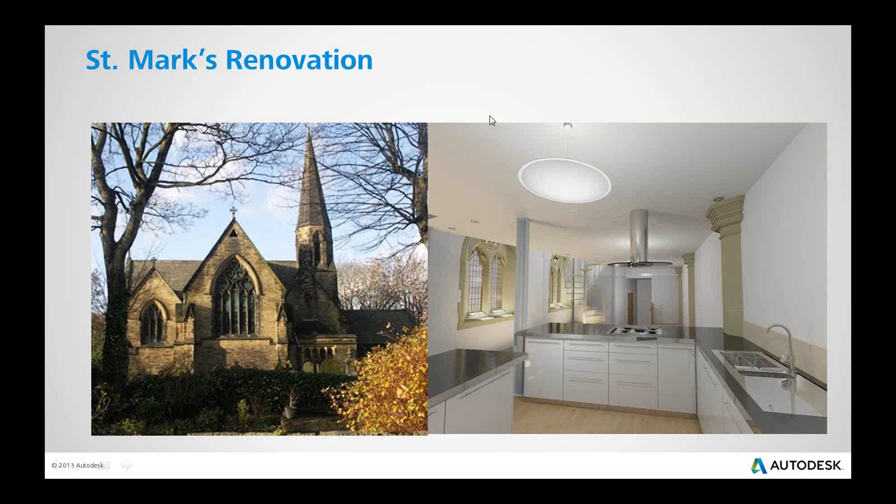
{"action": "left_click", "coordinate": [490, 121]}
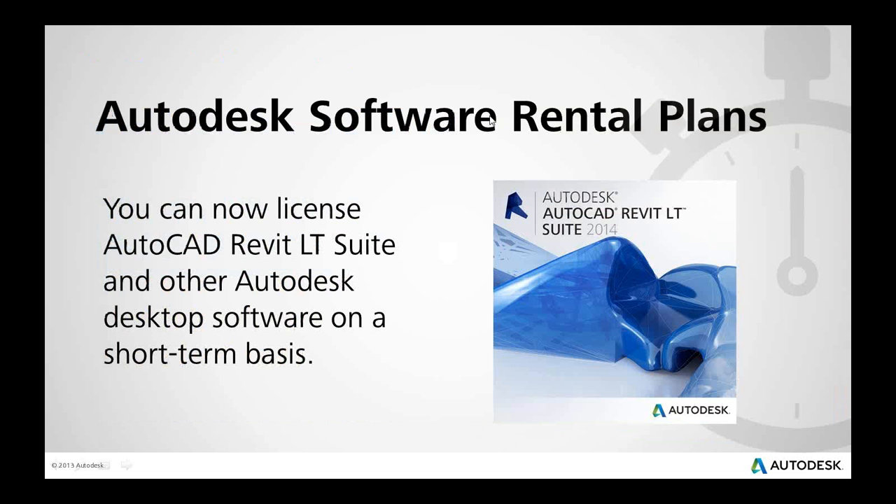
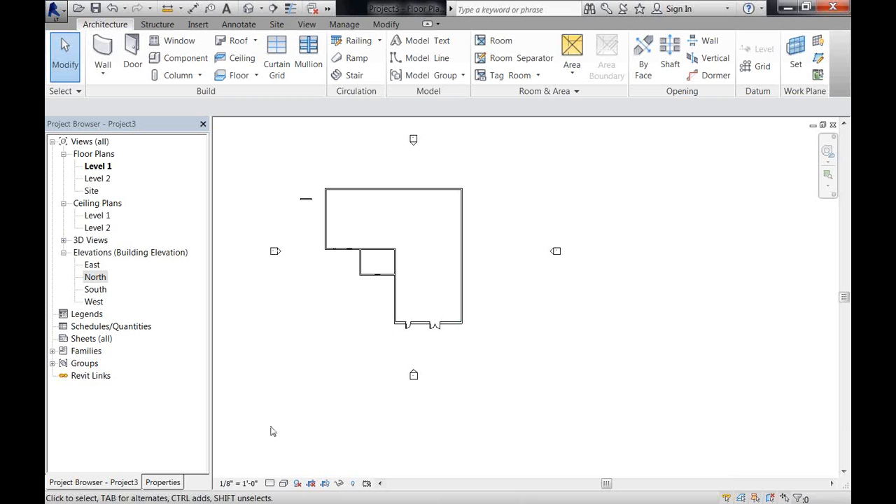
- Start the Wall command in the Level 1 floor plan and exit it without drawing a wall
{"action": "key", "text": "w"}
{"action": "key", "text": "w"}
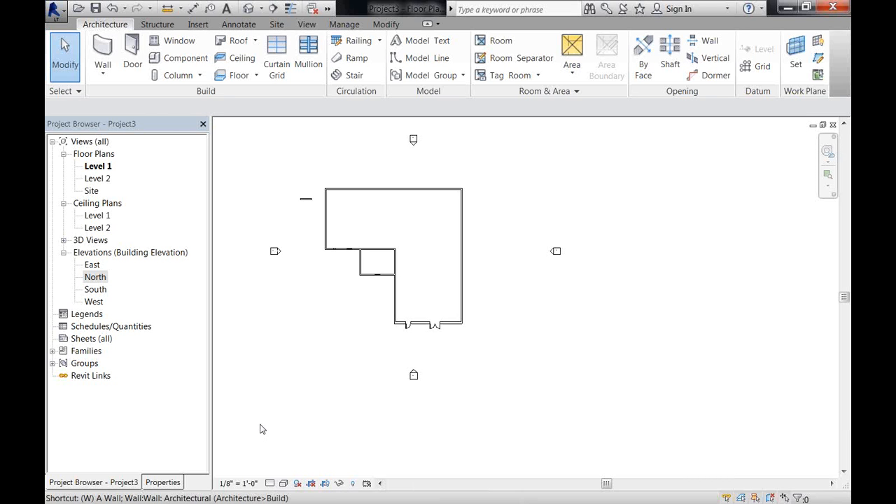
{"action": "key", "text": "a"}
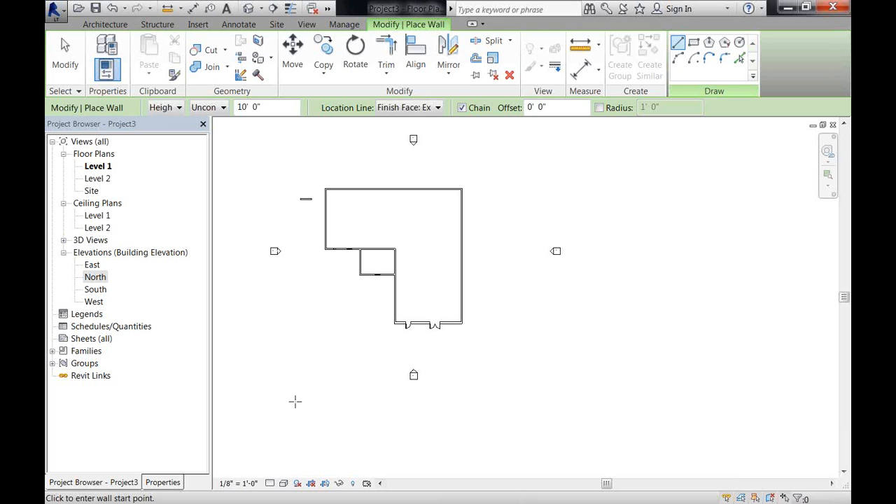
{"action": "key", "text": "Escape"}
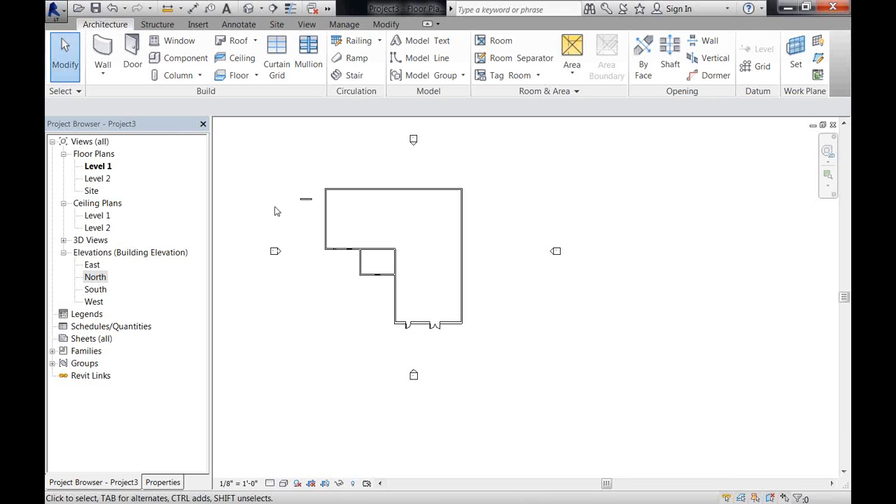
- Place one structural column up to Level 2 in the Level 1 plan, about 53' outside the building's east wall
{"action": "left_click", "coordinate": [161, 25]}
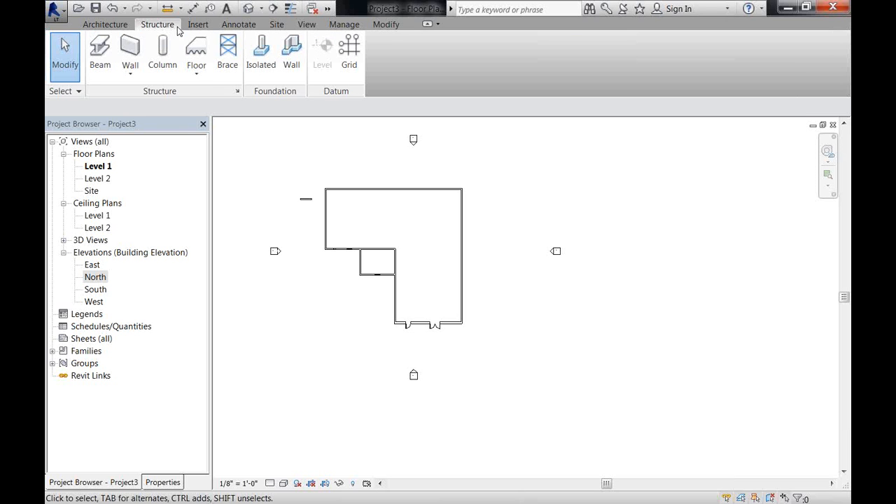
{"action": "left_click", "coordinate": [168, 67]}
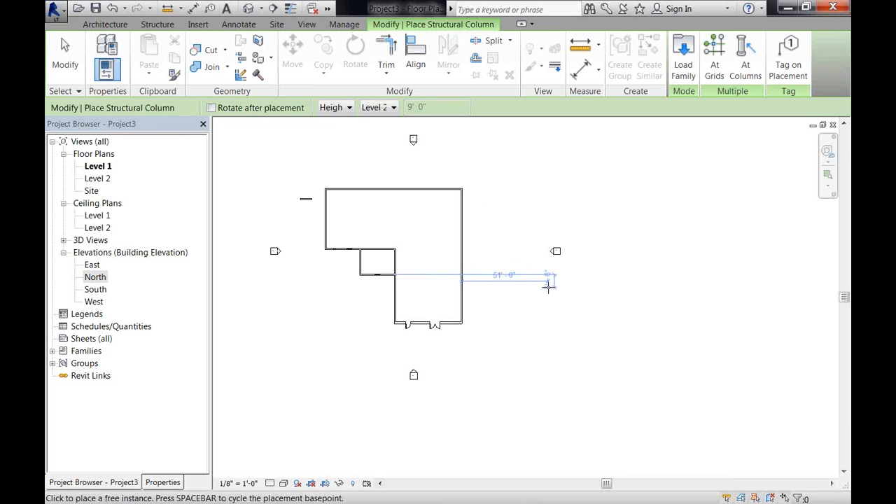
{"action": "left_click", "coordinate": [552, 318]}
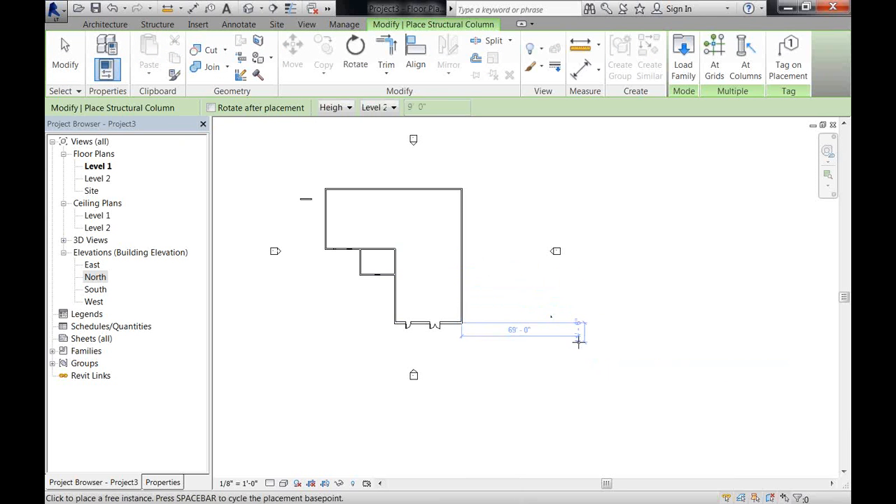
{"action": "scroll", "coordinate": [579, 336], "scroll_direction": "up", "scroll_amount": 5}
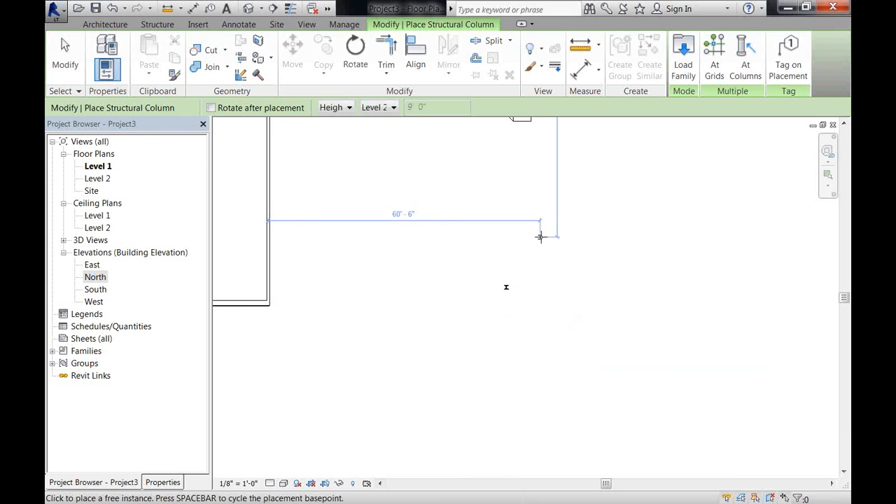
{"action": "key", "text": "Escape"}
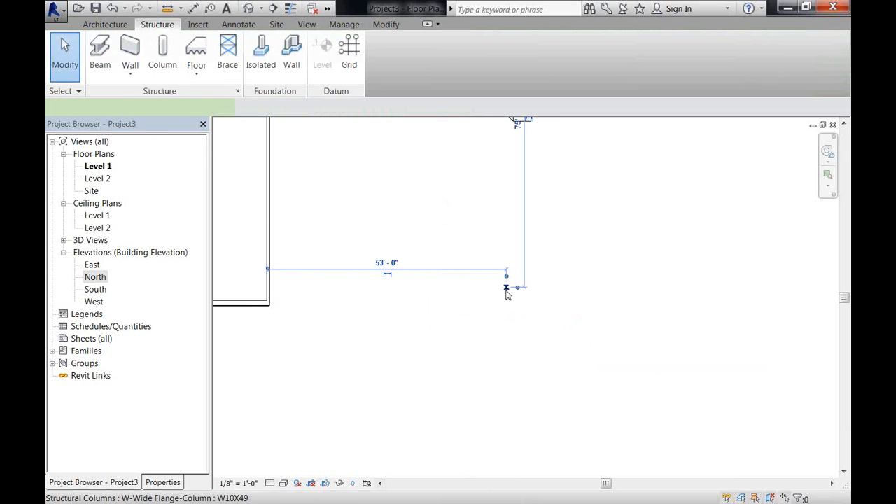
- Examine the structural column's constraints, material and other instance properties, then deselect it and fit the whole plan in view
{"action": "left_click", "coordinate": [508, 294]}
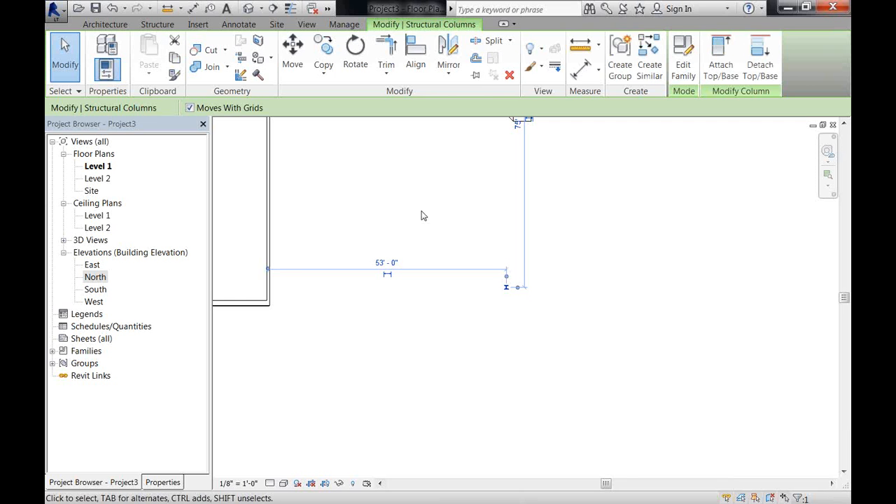
{"action": "left_click", "coordinate": [156, 482]}
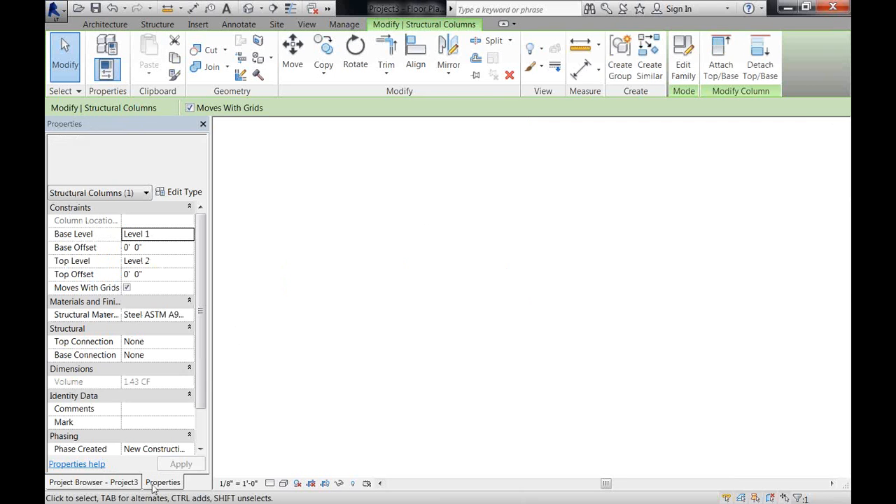
{"action": "left_click", "coordinate": [201, 404]}
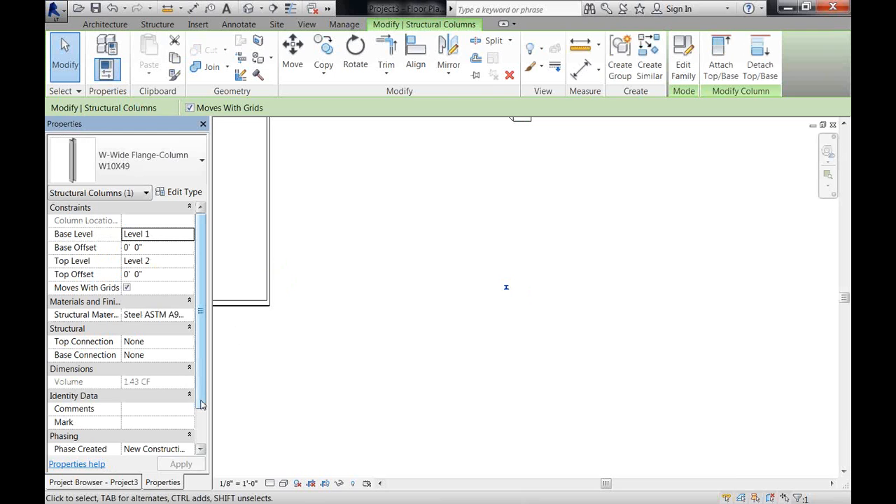
{"action": "mouse_move", "coordinate": [201, 405]}
{"action": "left_mouse_down"}
{"action": "mouse_move", "coordinate": [200, 450]}
{"action": "mouse_move", "coordinate": [207, 397]}
{"action": "left_mouse_up"}
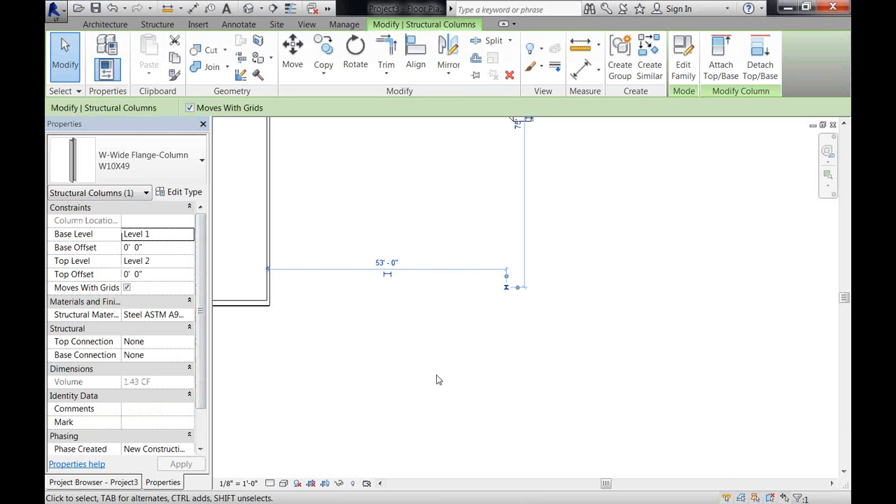
{"action": "left_click", "coordinate": [529, 327]}
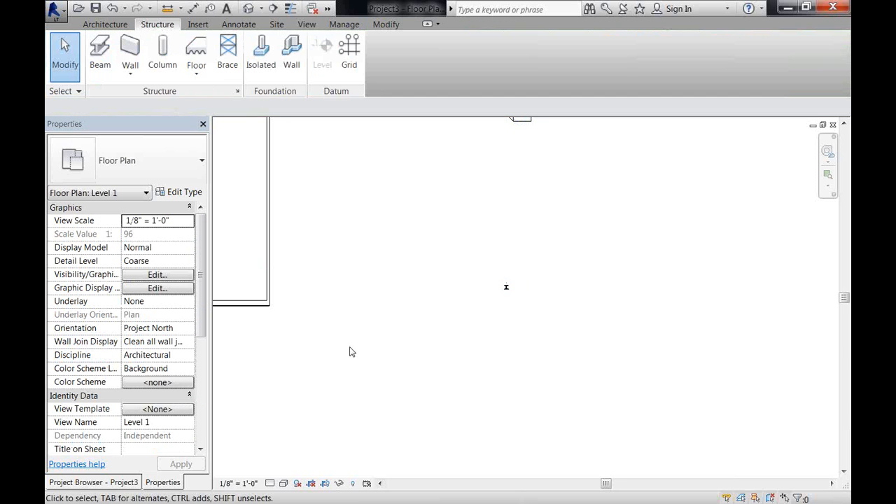
{"action": "middle_click", "coordinate": [350, 347]}
{"action": "middle_click", "coordinate": [350, 347]}
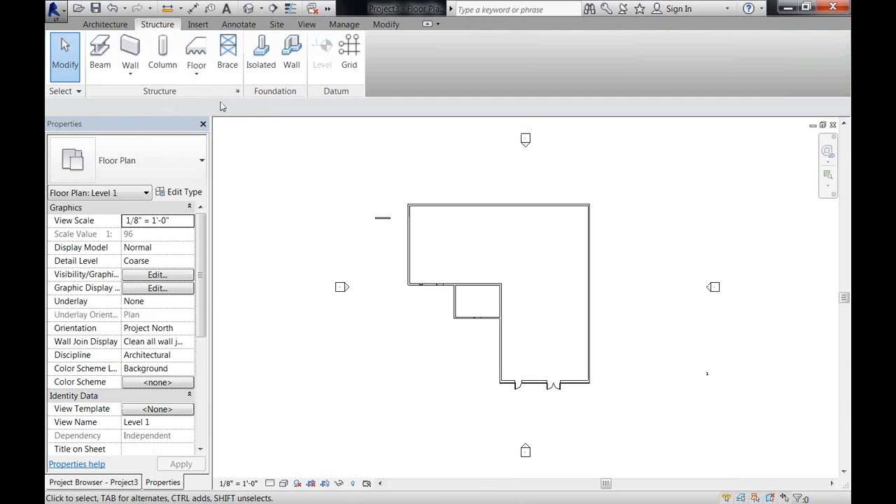
- Decline saving the project at the reminder and accept the save reminder interval of 30 minutes
{"action": "left_click", "coordinate": [127, 26]}
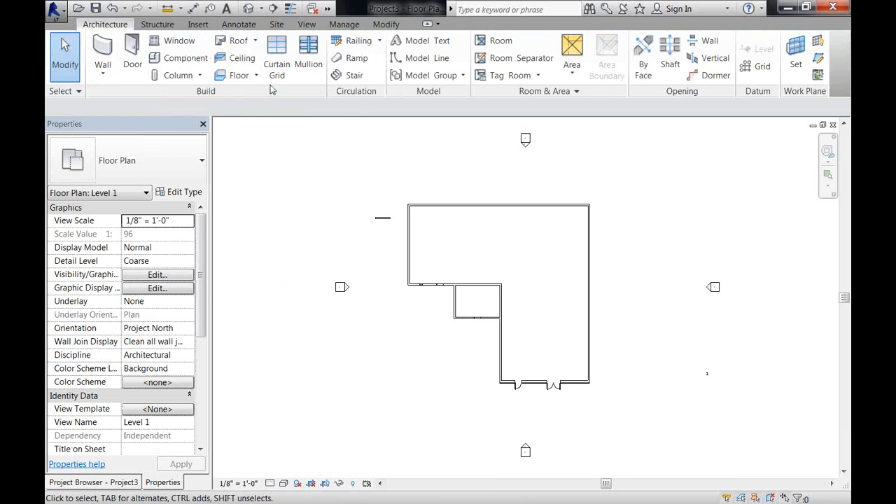
{"action": "left_click", "coordinate": [231, 25]}
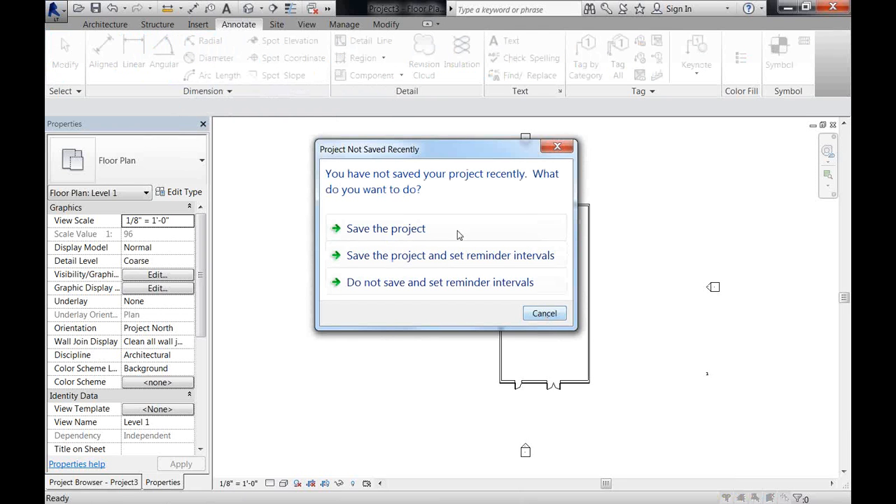
{"action": "left_click", "coordinate": [468, 284]}
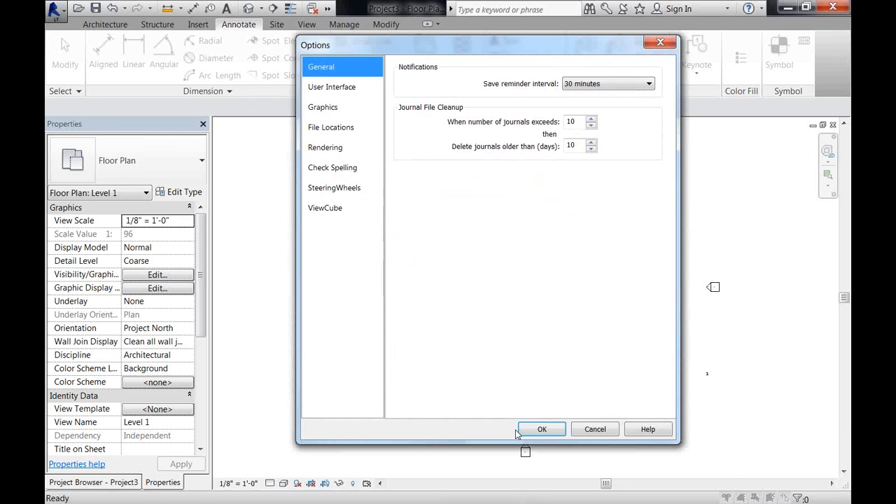
{"action": "left_click", "coordinate": [536, 425]}
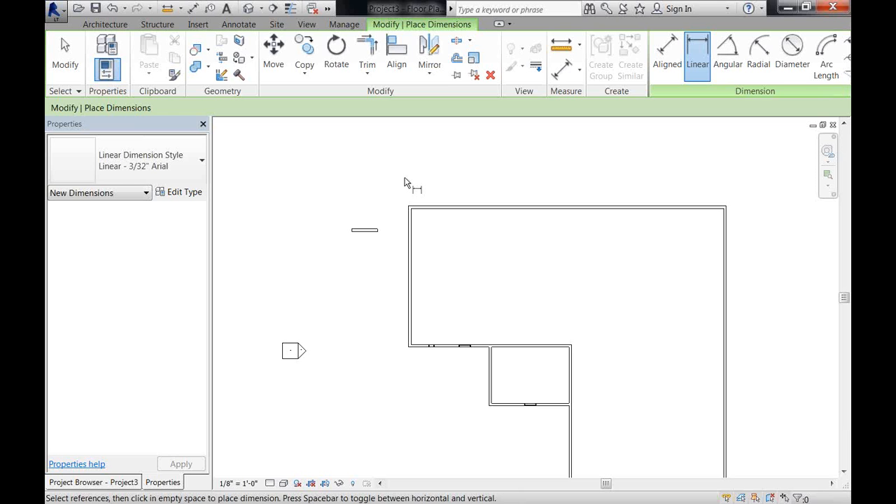
- Leave the Linear dimension command without placing a dimension and display the tools for linking and importing files
{"action": "key", "text": "Escape"}
{"action": "key", "text": "Escape"}
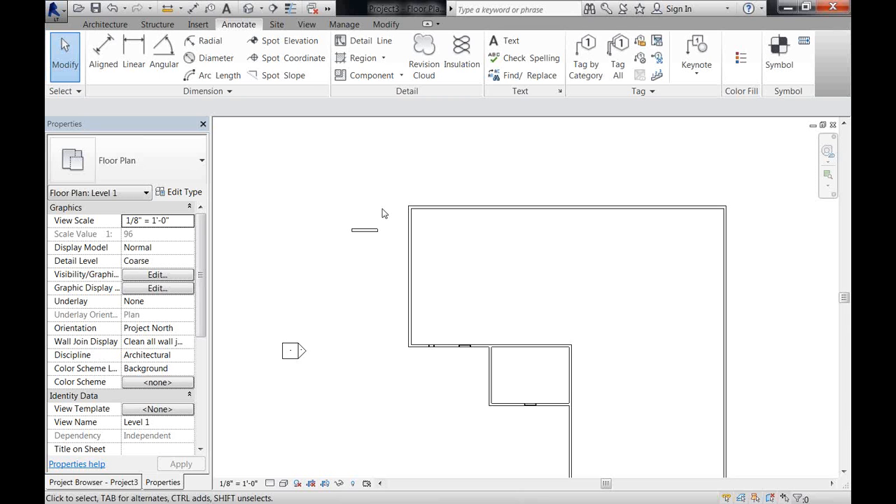
{"action": "left_click", "coordinate": [197, 25]}
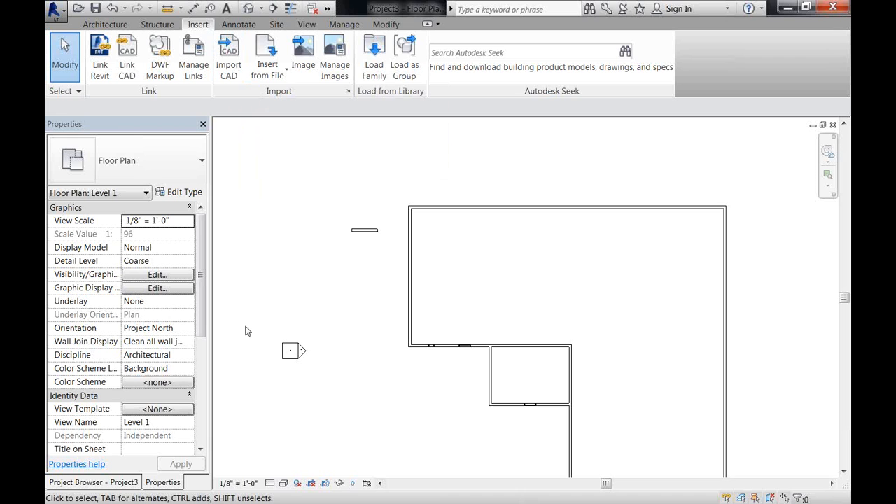
- Bring back the list of project views and select the Level 1 floor plan in it
{"action": "left_click", "coordinate": [93, 482]}
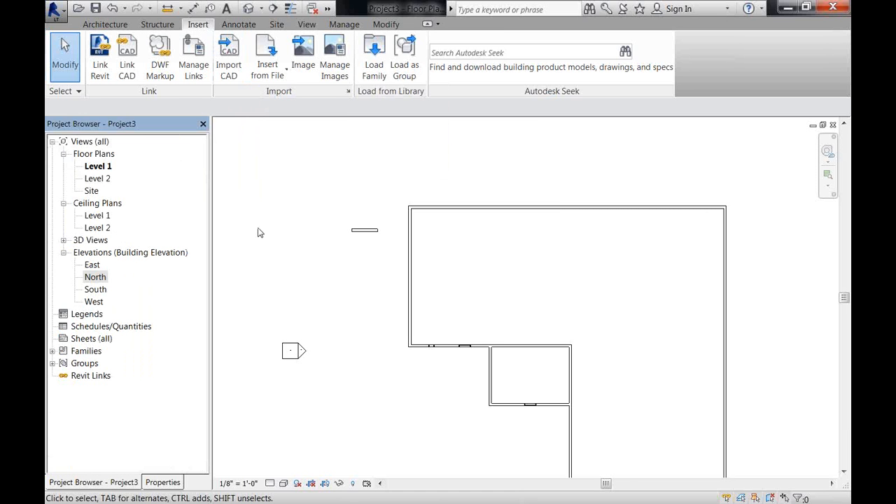
{"action": "left_click", "coordinate": [100, 169]}
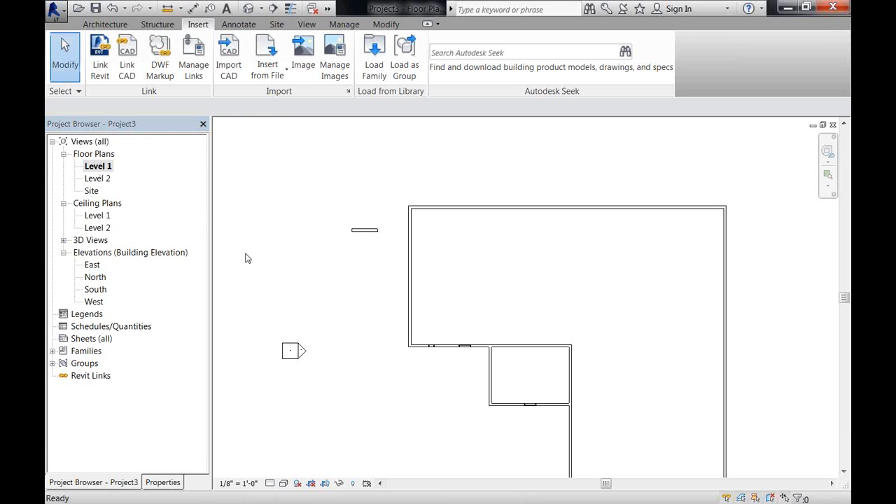
{"action": "scroll", "coordinate": [479, 337], "scroll_direction": "up", "scroll_amount": 1}
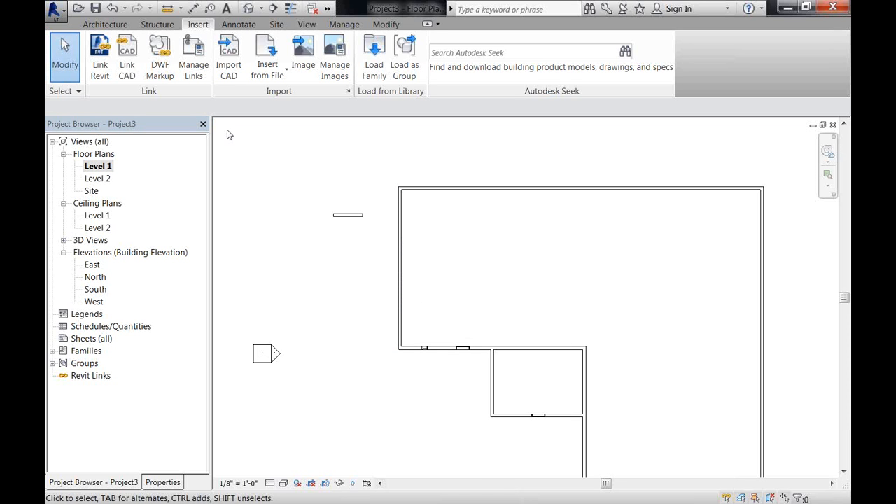
- Start the Wall command, review the properties of a new Exterior - Brick and CMU on MTL. Stud wall, and exit without drawing
{"action": "left_click", "coordinate": [116, 25]}
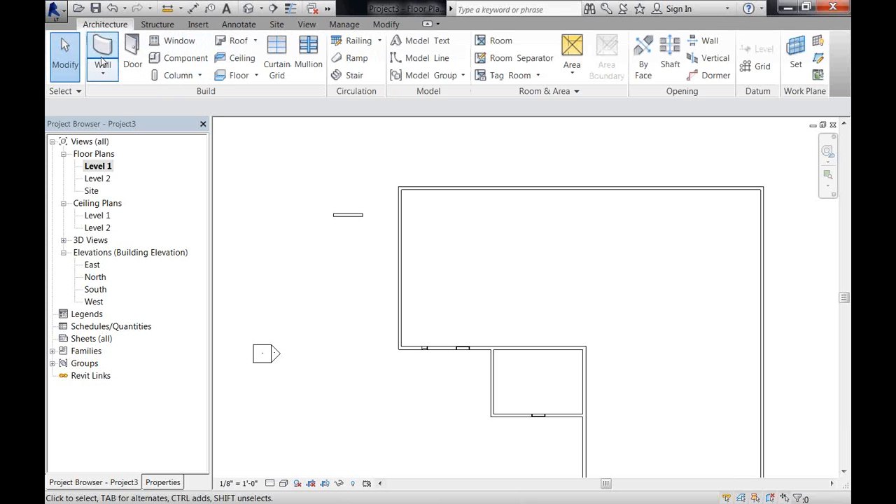
{"action": "left_click", "coordinate": [98, 55]}
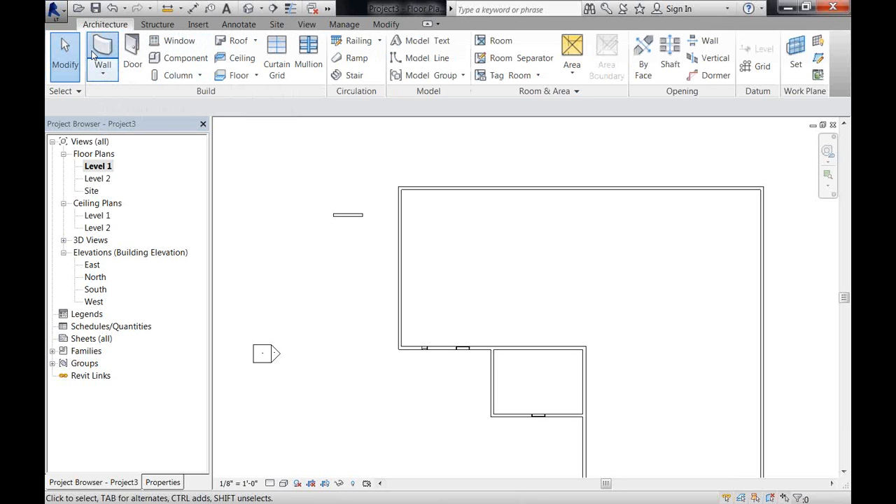
{"action": "left_click", "coordinate": [166, 485]}
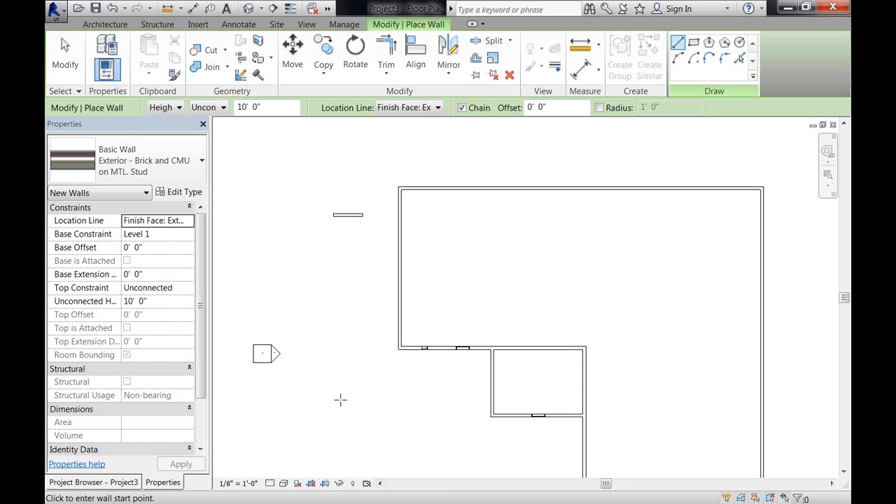
{"action": "key", "text": "Escape"}
{"action": "key", "text": "Escape"}
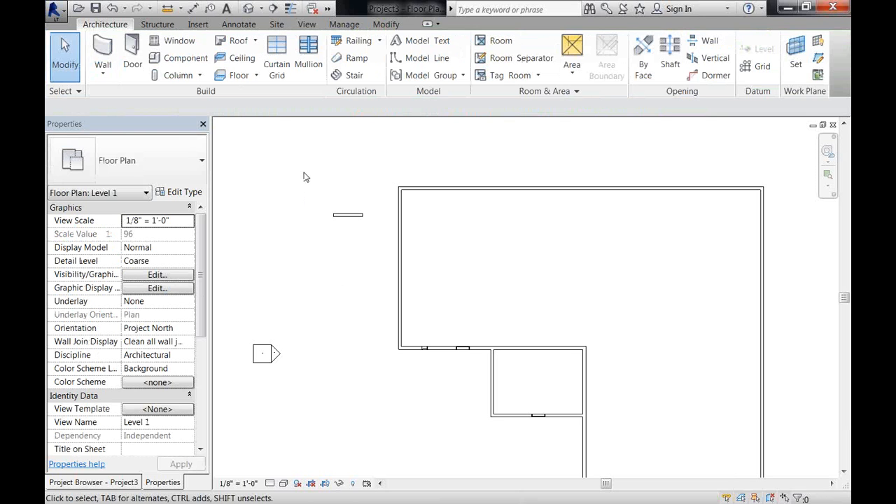
- Review the file types offered for exporting the project to IFC, then cancel the export
{"action": "left_click", "coordinate": [65, 12]}
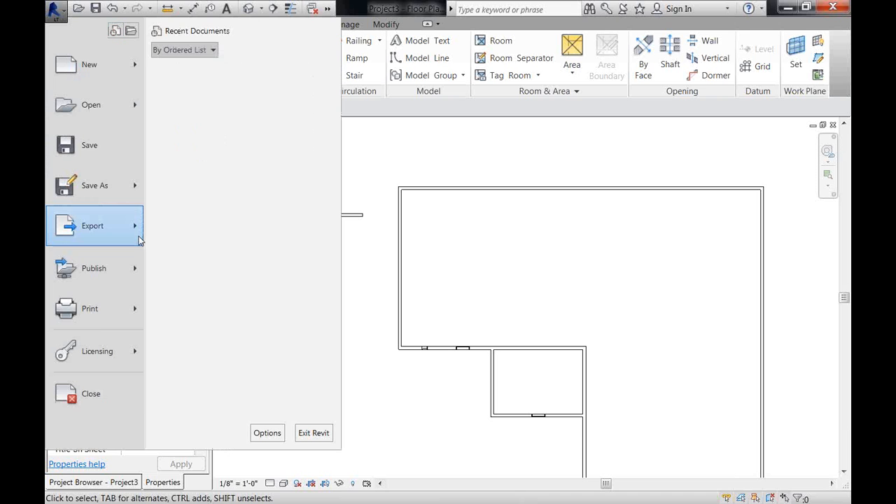
{"action": "mouse_move", "coordinate": [139, 240]}
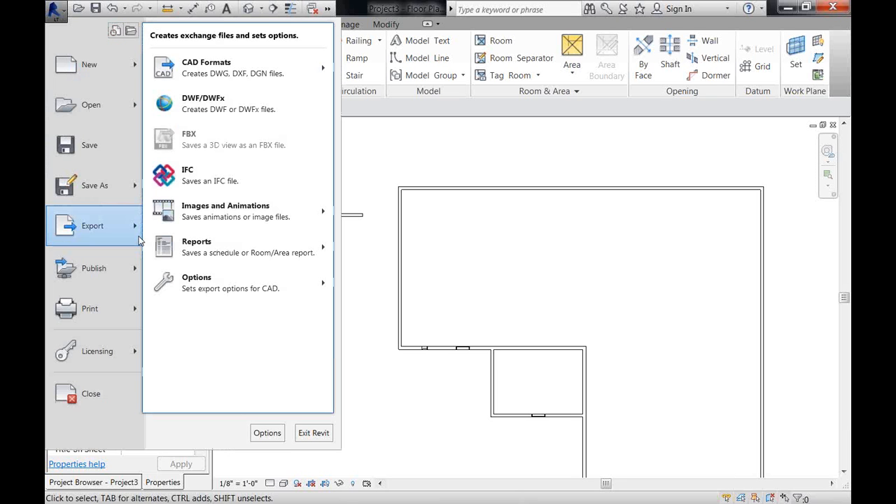
{"action": "left_click", "coordinate": [173, 179]}
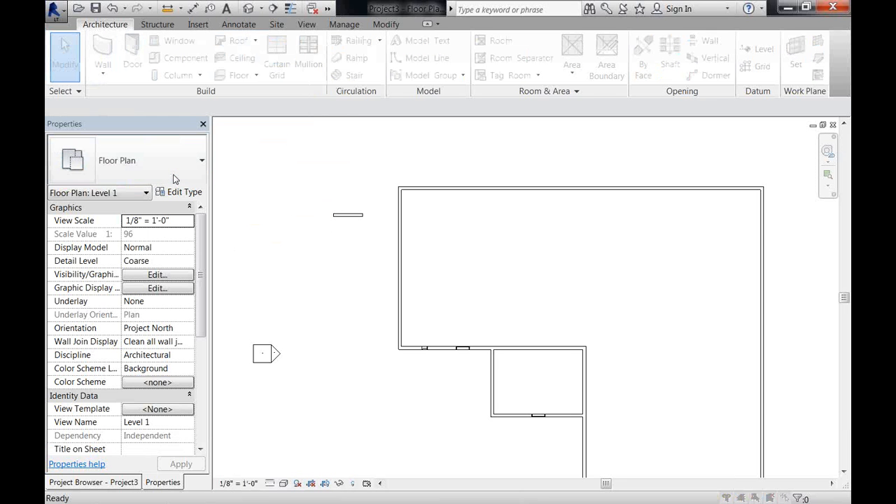
{"action": "left_click", "coordinate": [520, 369]}
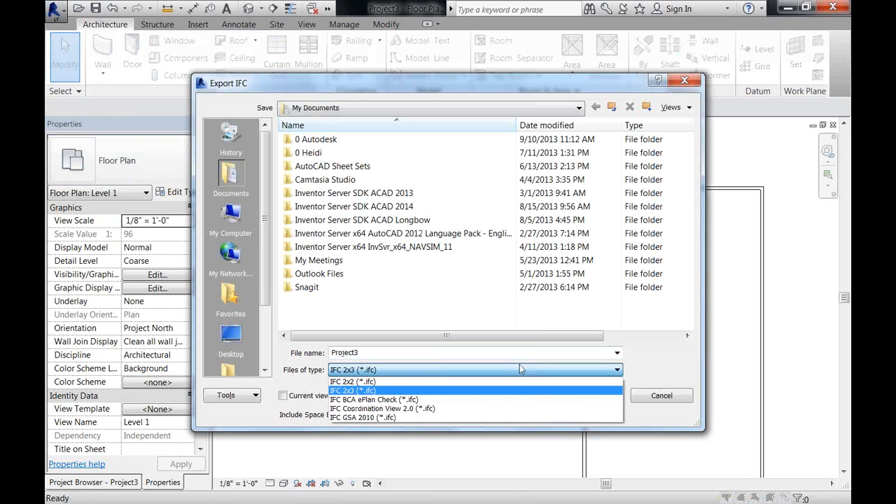
{"action": "left_click", "coordinate": [665, 396]}
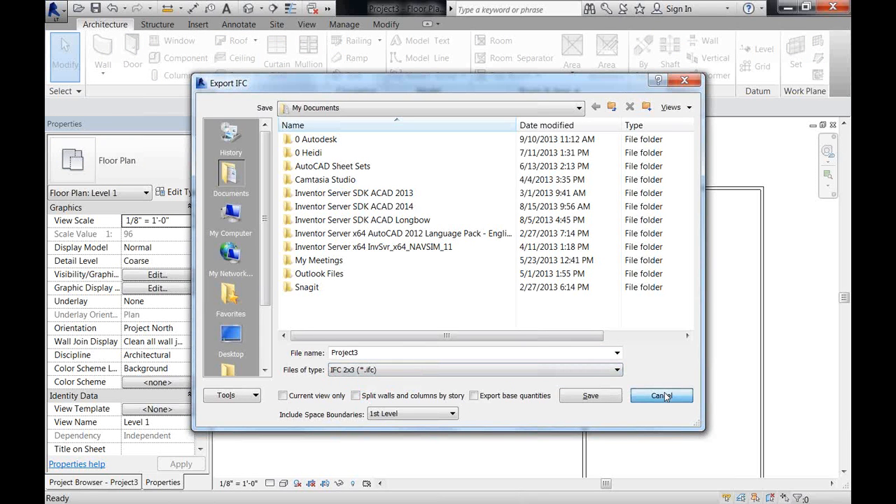
{"action": "left_click", "coordinate": [665, 396]}
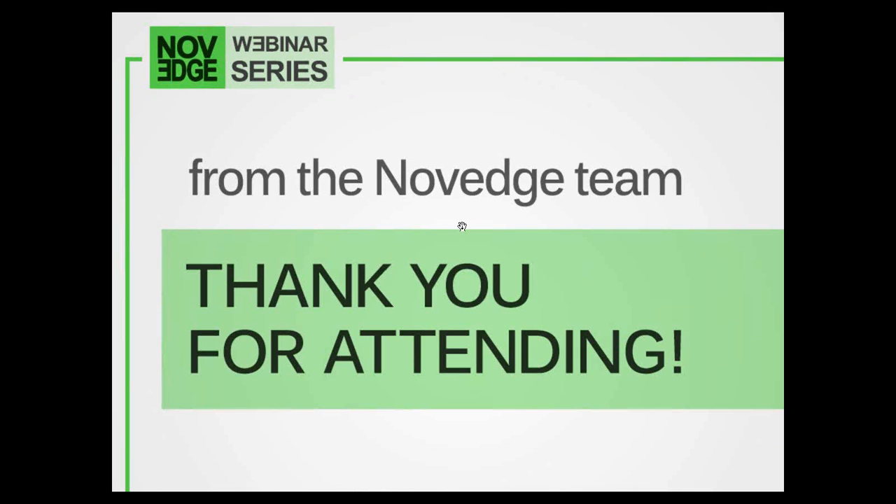
{"action": "left_click", "coordinate": [532, 314]}
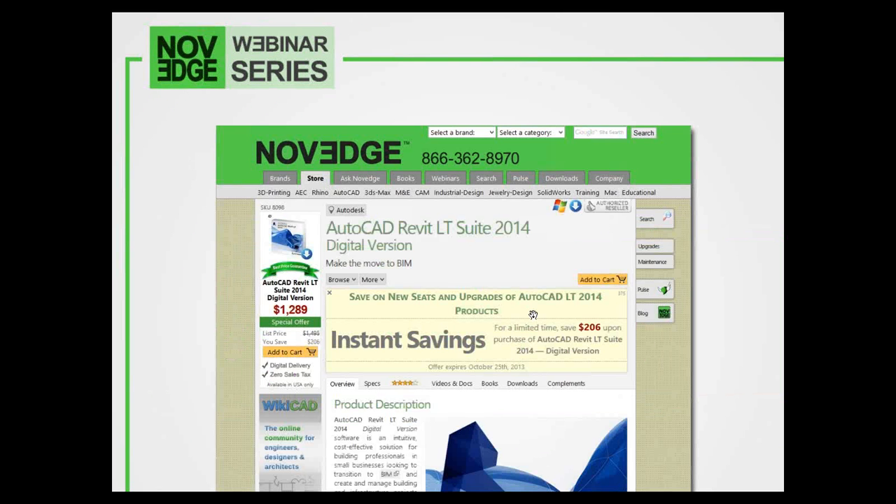